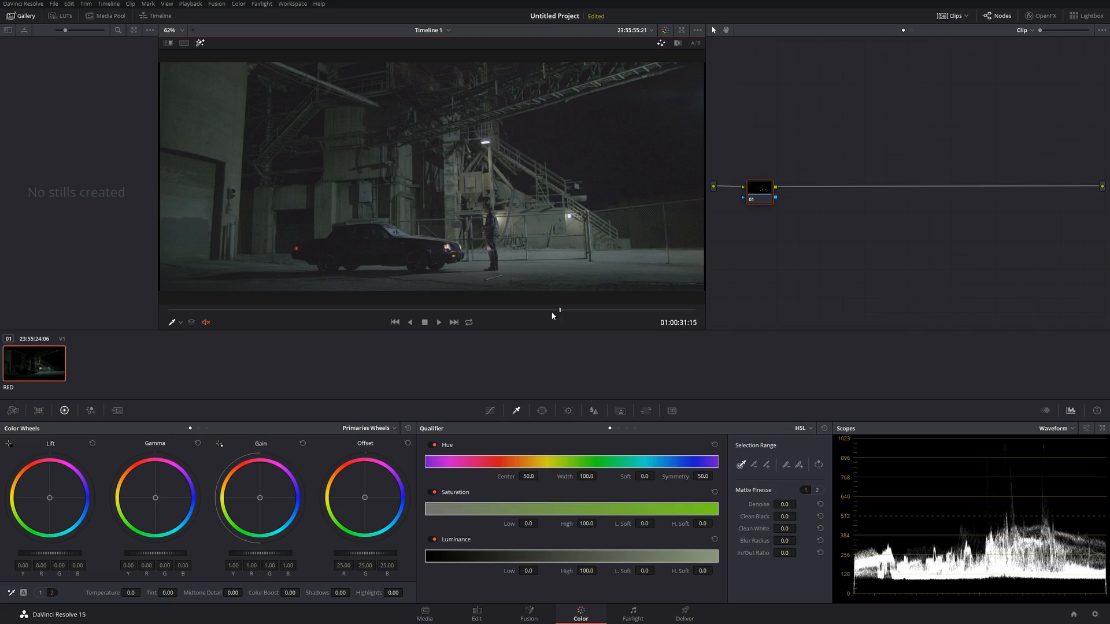
Set the RED clip's Camera Raw decoding to use Clip settings at frame 01:00:11:05
{"action": "left_click_drag", "start_coordinate": [558, 311], "coordinate": [303, 312]}
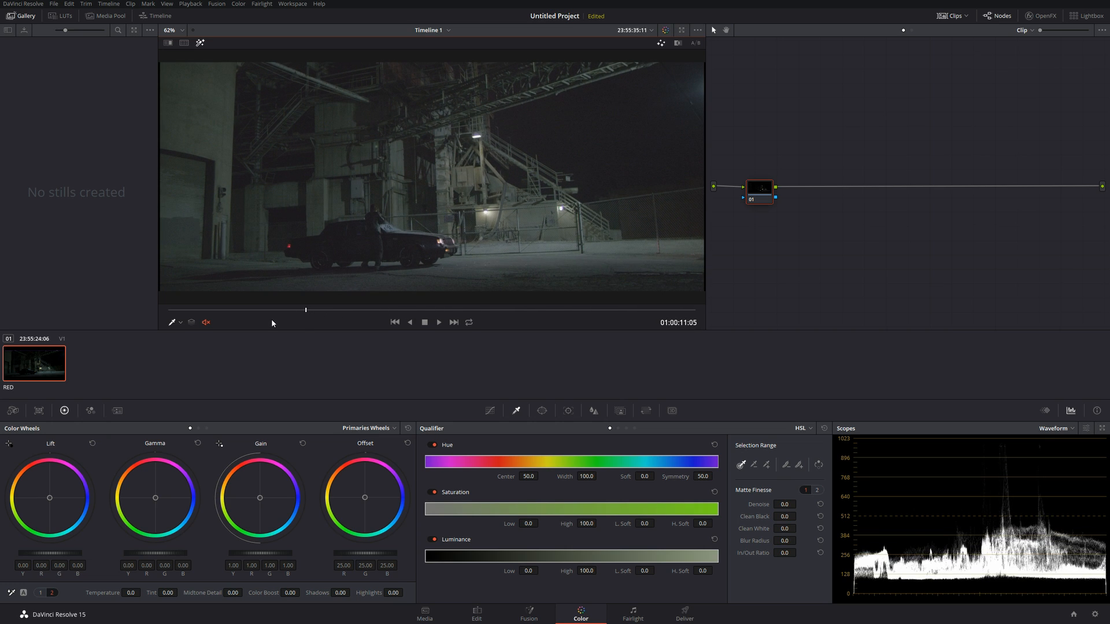
{"action": "left_click", "coordinate": [14, 410]}
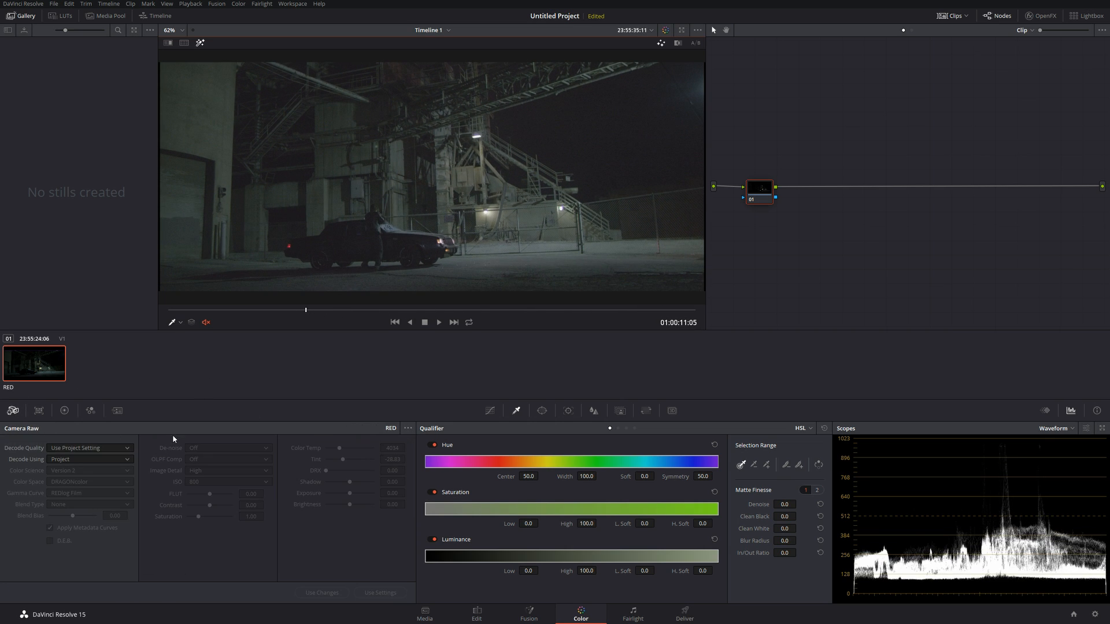
{"action": "left_click", "coordinate": [92, 460]}
{"action": "left_click", "coordinate": [67, 495]}
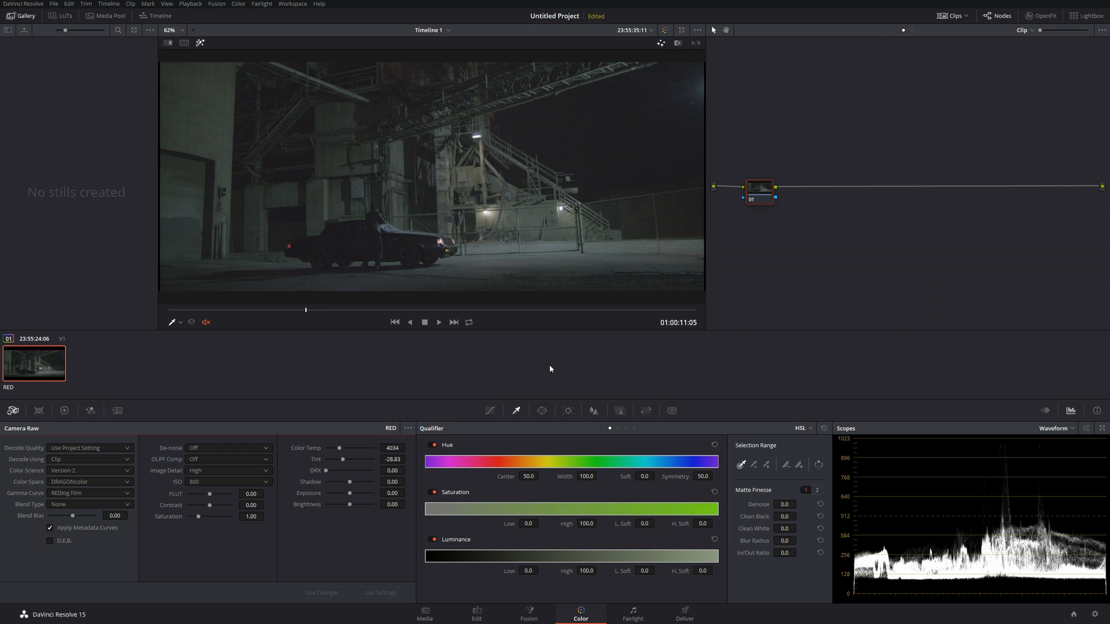
{"action": "left_click", "coordinate": [1094, 614]}
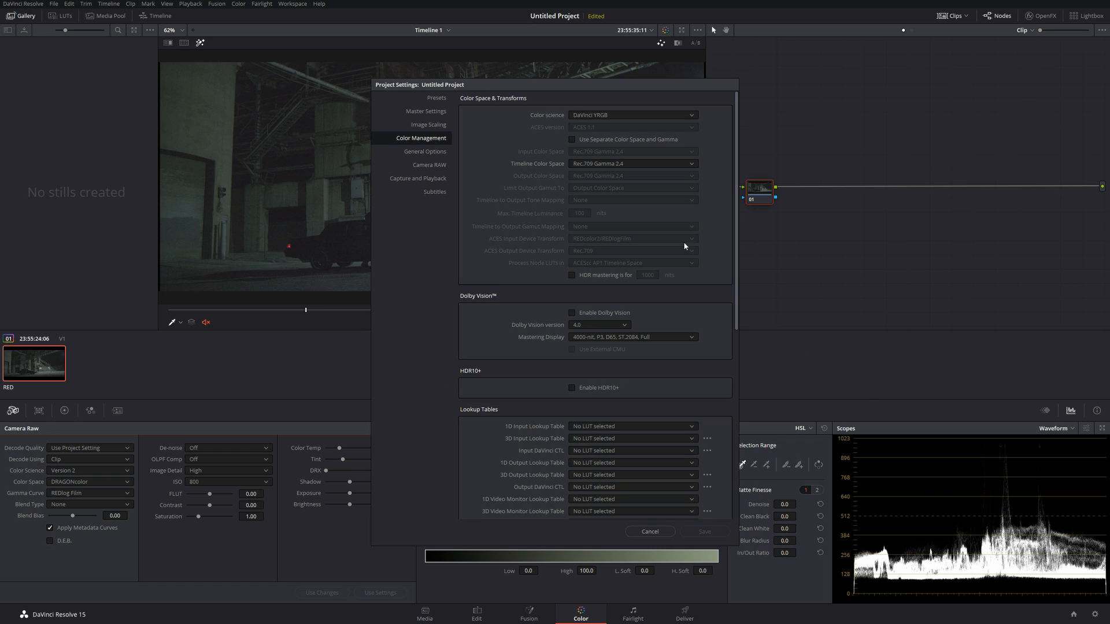
{"action": "left_click", "coordinate": [601, 115]}
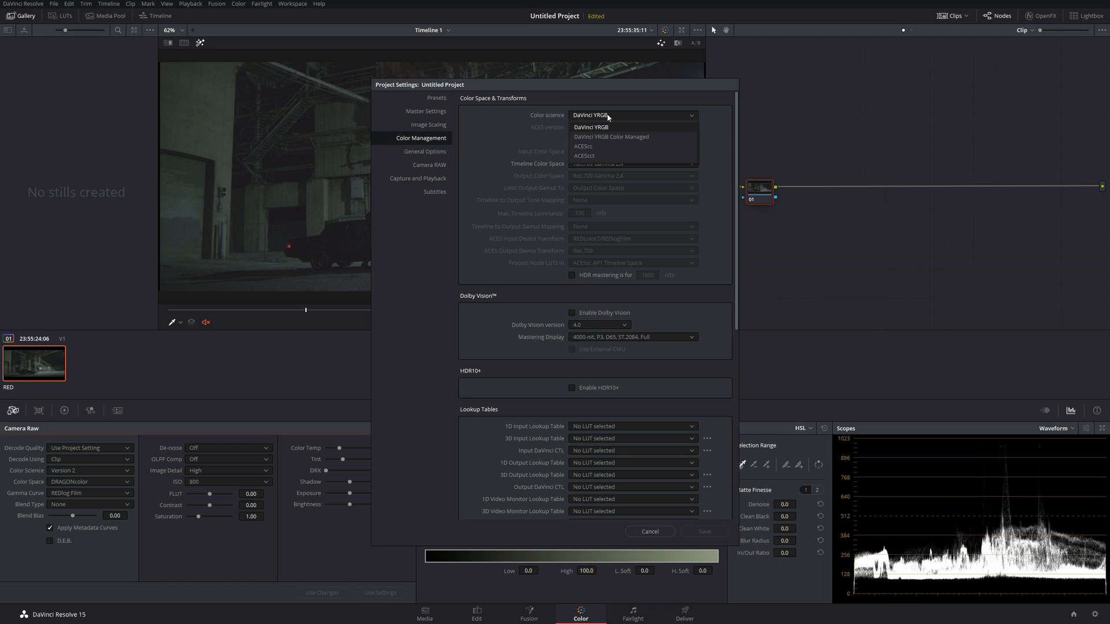
{"action": "left_click", "coordinate": [586, 146]}
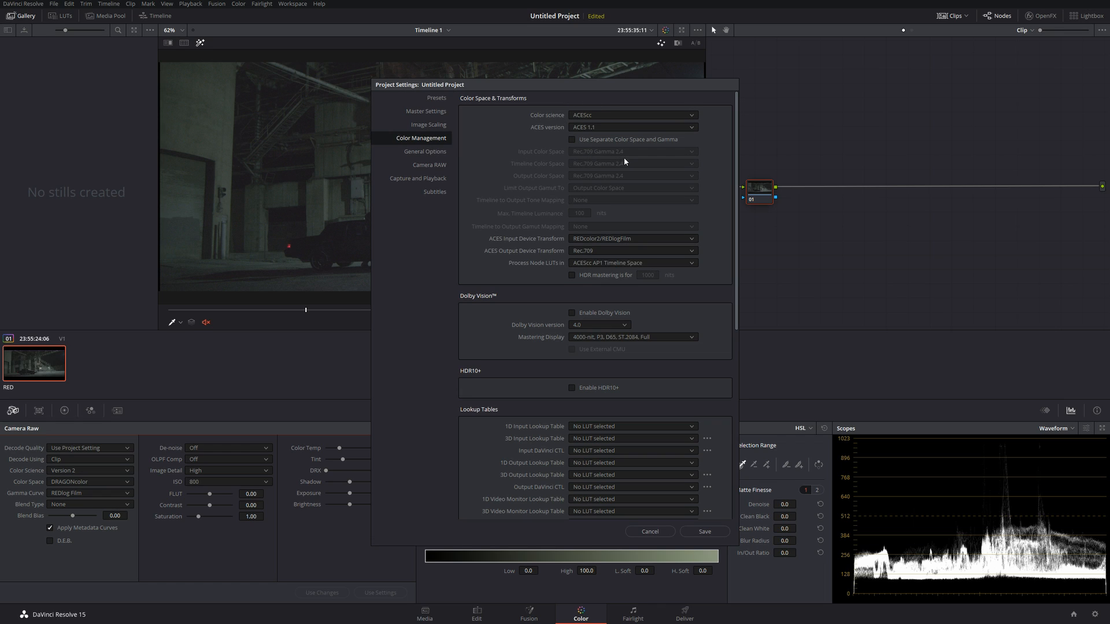
{"action": "left_click", "coordinate": [650, 531]}
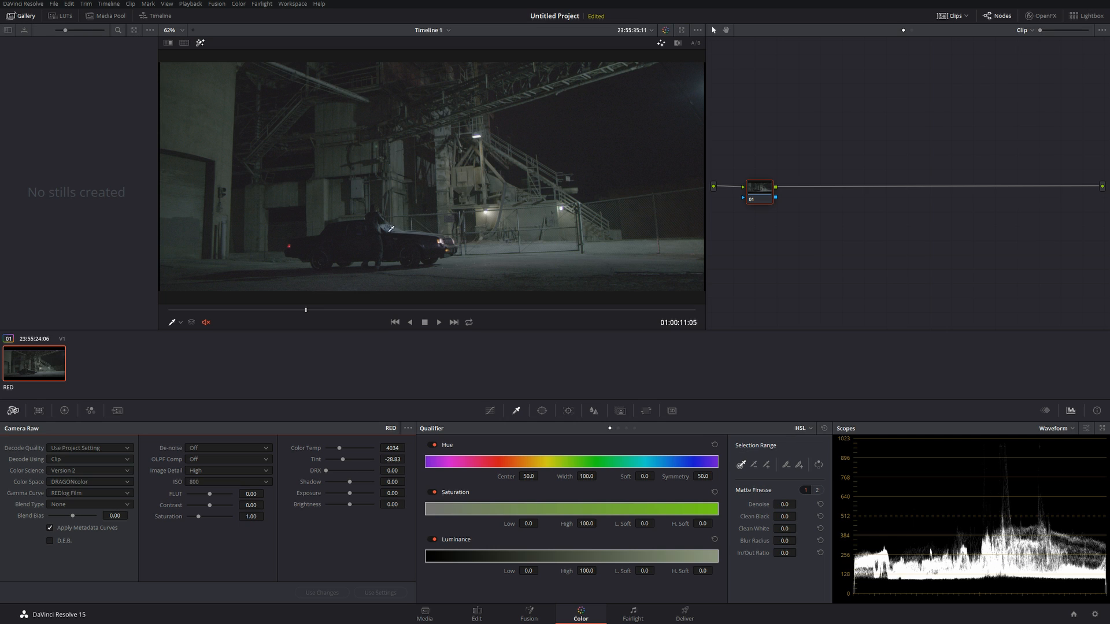
Examine the ungraded shot up close around the car, the dark sky and the lamps by the fence, and return to the full frame
{"action": "scroll", "coordinate": [332, 252], "scroll_direction": "up", "scroll_amount": 3}
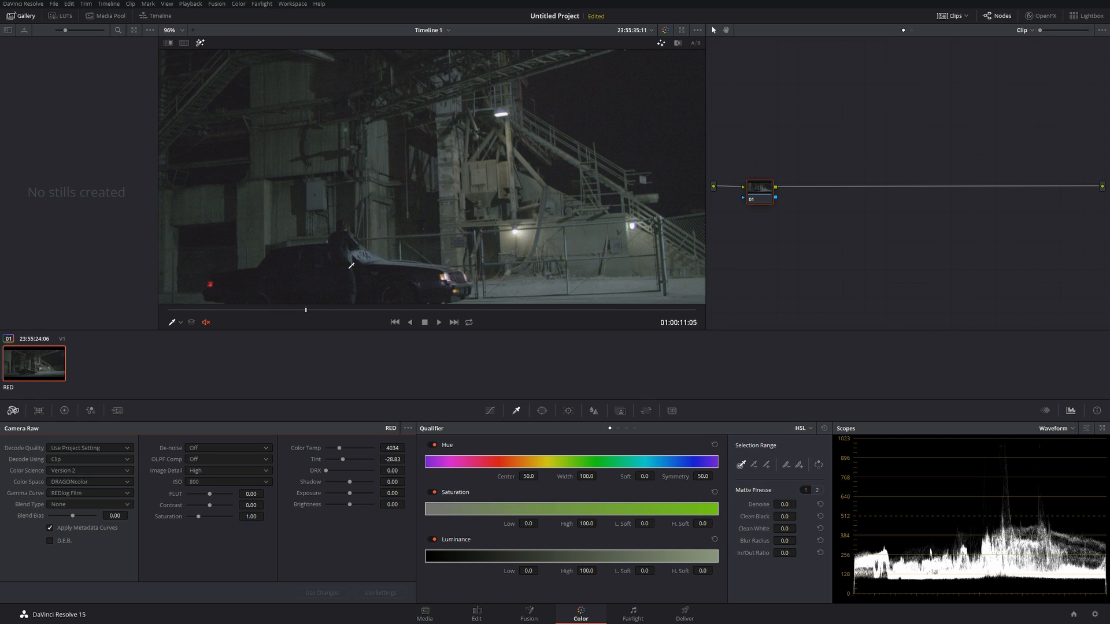
{"action": "left_click_drag", "start_coordinate": [350, 268], "coordinate": [439, 224]}
{"action": "scroll", "coordinate": [409, 276], "scroll_direction": "up", "scroll_amount": 1}
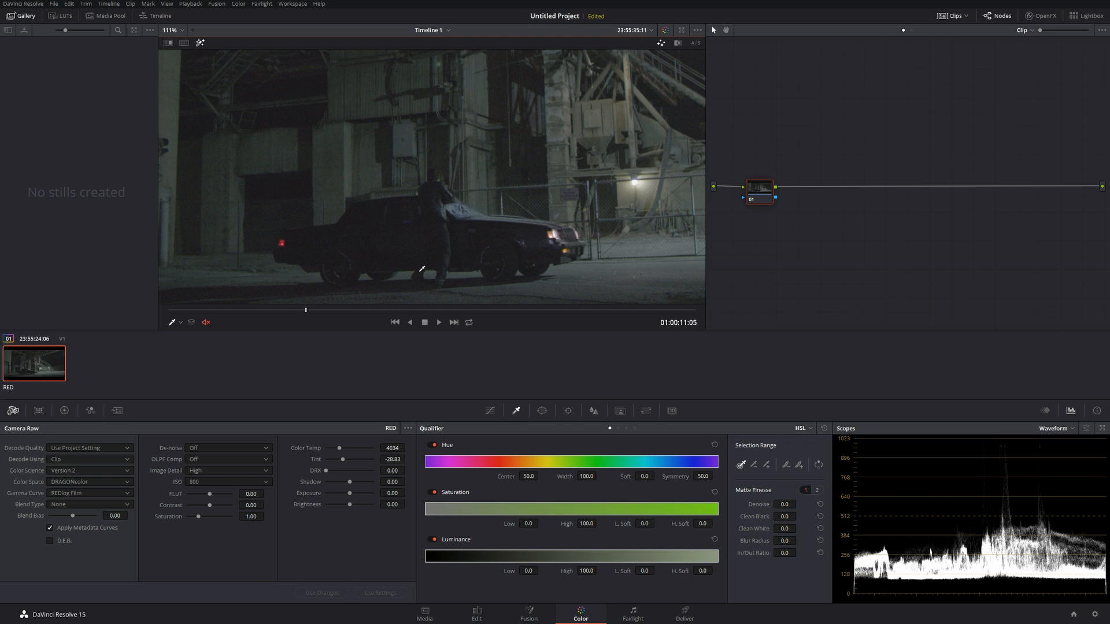
{"action": "scroll", "coordinate": [431, 270], "scroll_direction": "up", "scroll_amount": 1}
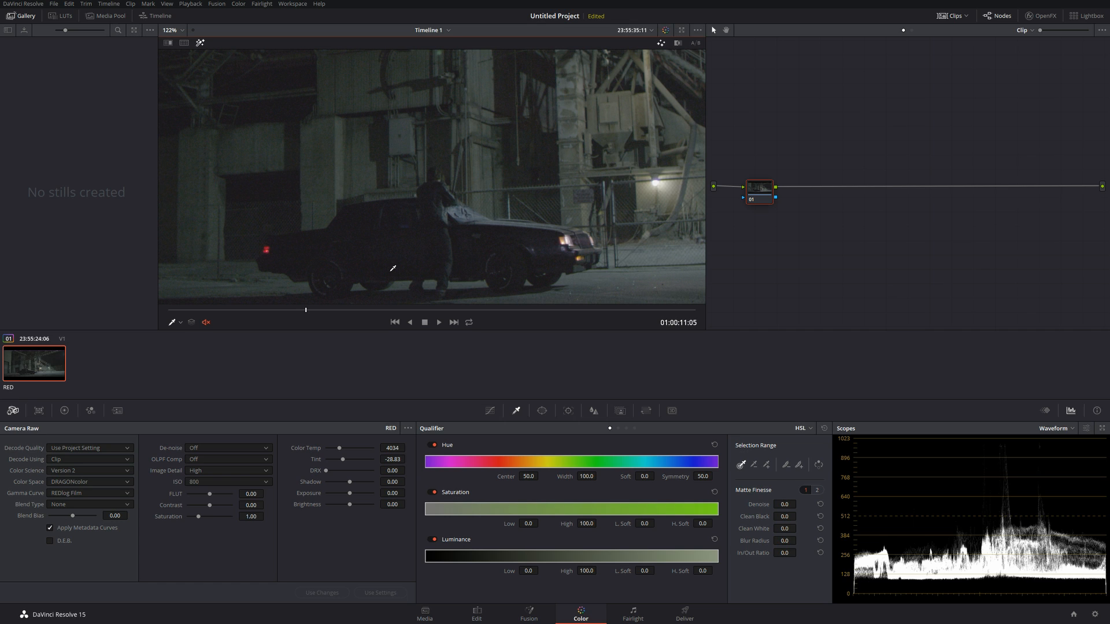
{"action": "scroll", "coordinate": [425, 217], "scroll_direction": "up", "scroll_amount": 4}
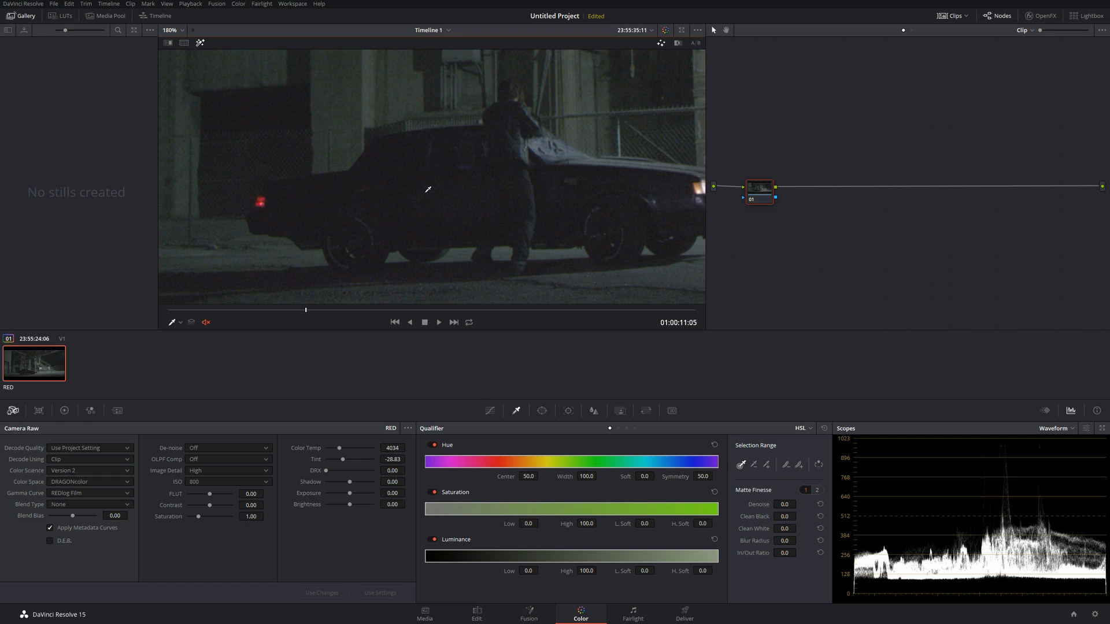
{"action": "scroll", "coordinate": [428, 227], "scroll_direction": "down", "scroll_amount": 10}
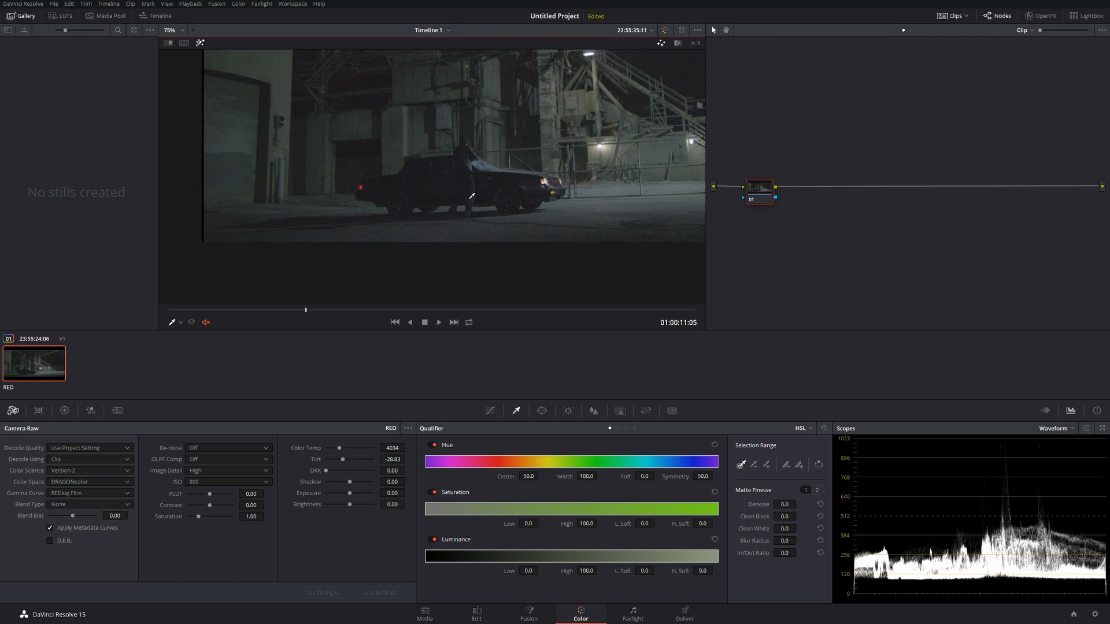
{"action": "scroll", "coordinate": [413, 224], "scroll_direction": "up", "scroll_amount": 9}
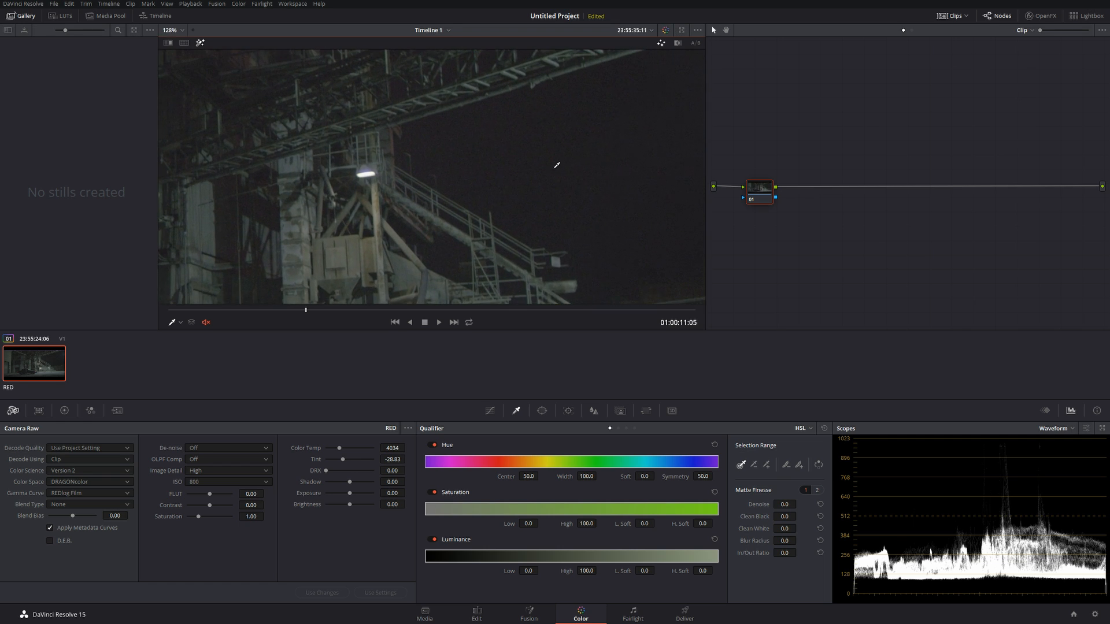
{"action": "scroll", "coordinate": [502, 206], "scroll_direction": "down", "scroll_amount": 6}
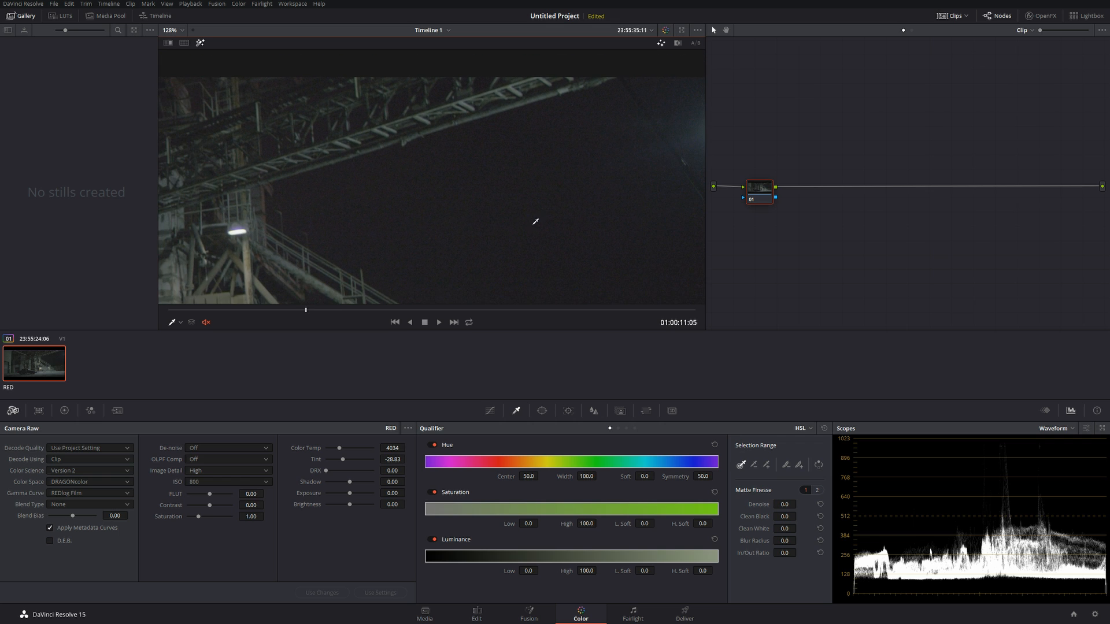
{"action": "scroll", "coordinate": [416, 224], "scroll_direction": "up", "scroll_amount": 6}
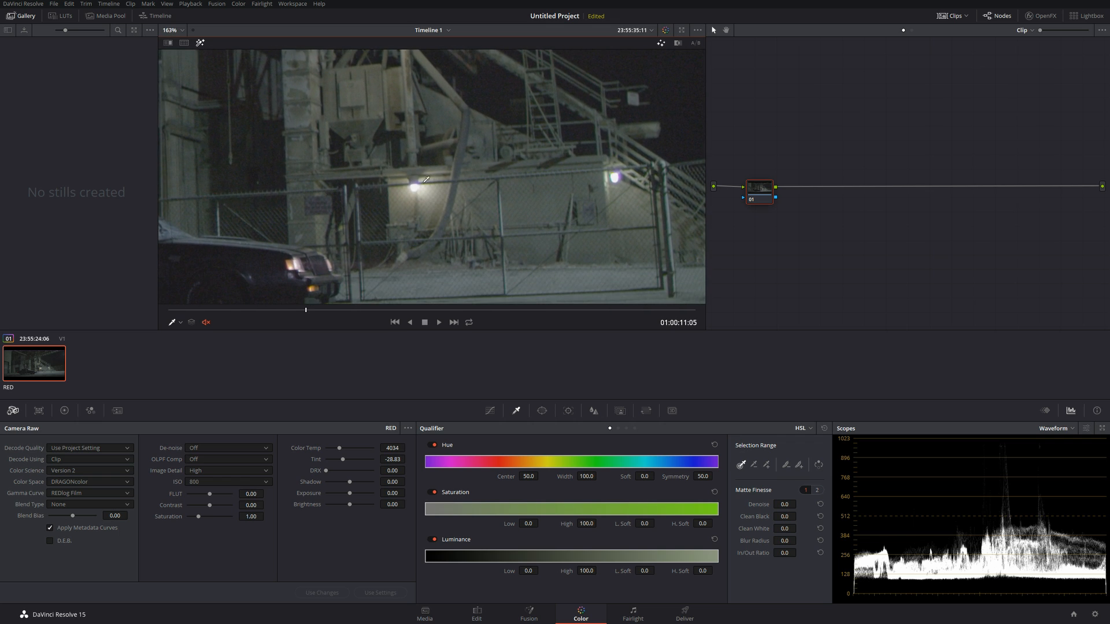
{"action": "left_click_drag", "start_coordinate": [289, 253], "coordinate": [374, 216]}
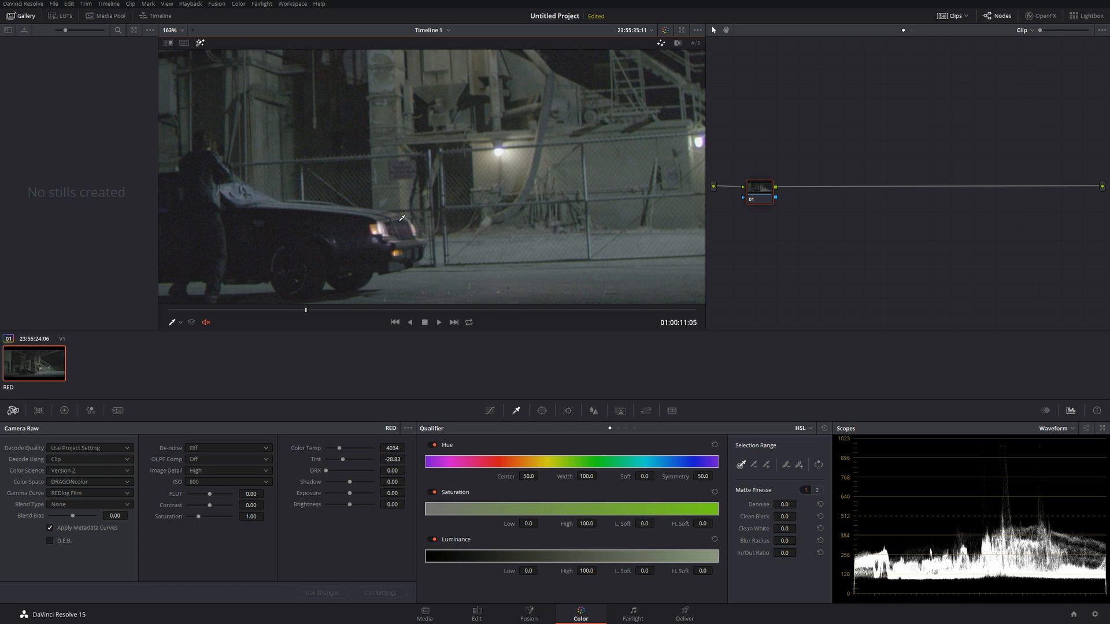
{"action": "key", "text": "shift+z"}
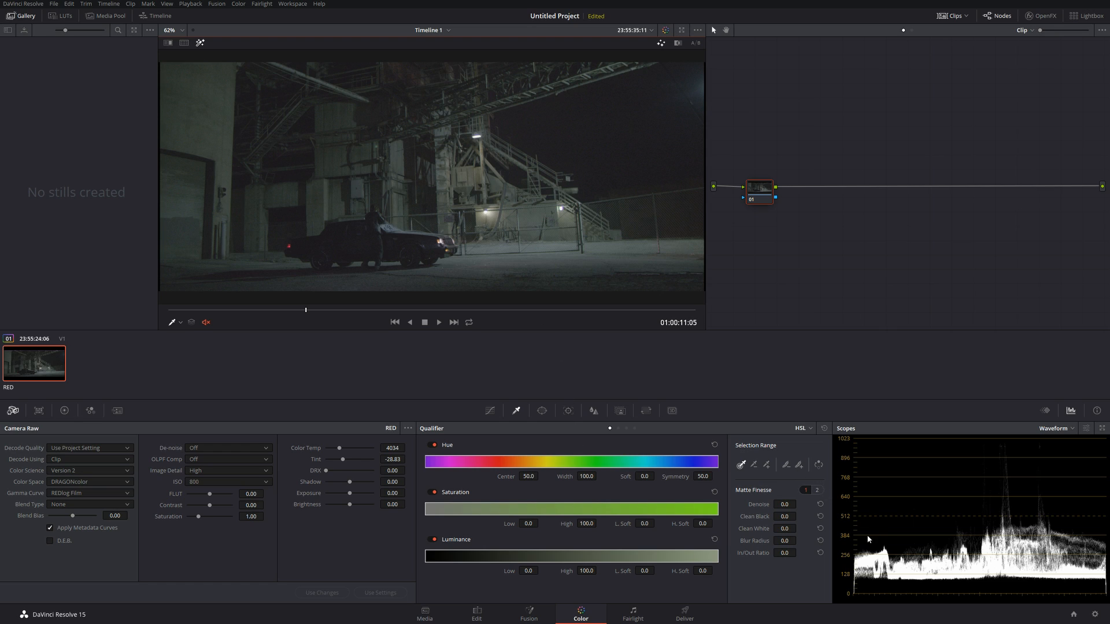
Set the project's color science to ACEScc and save the color management settings
{"action": "left_click", "coordinate": [1094, 616]}
{"action": "left_click", "coordinate": [607, 115]}
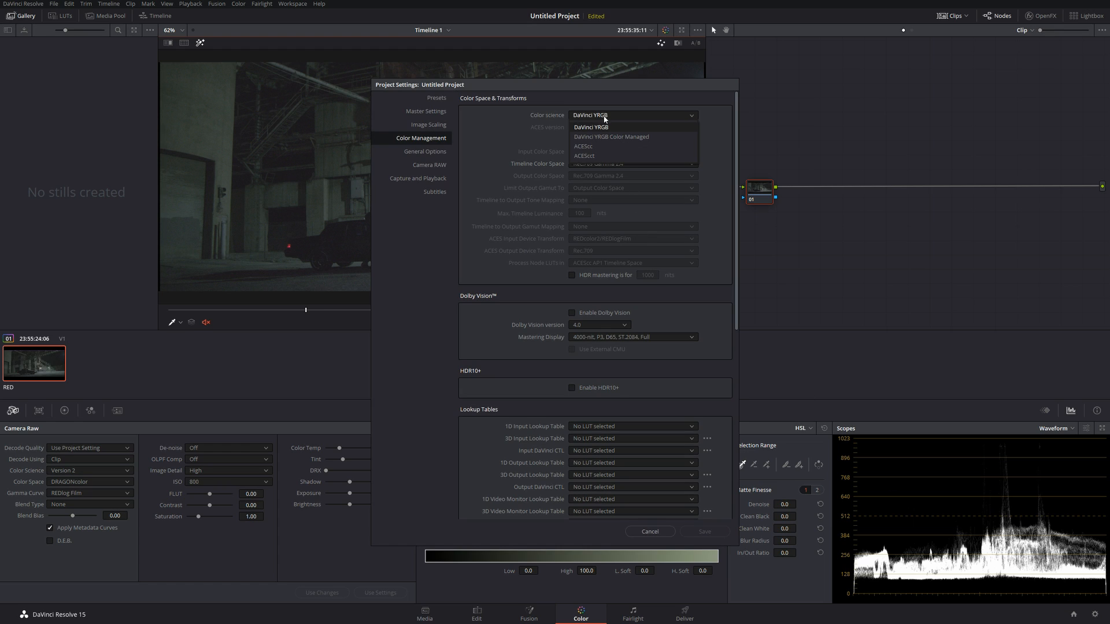
{"action": "left_click", "coordinate": [597, 144]}
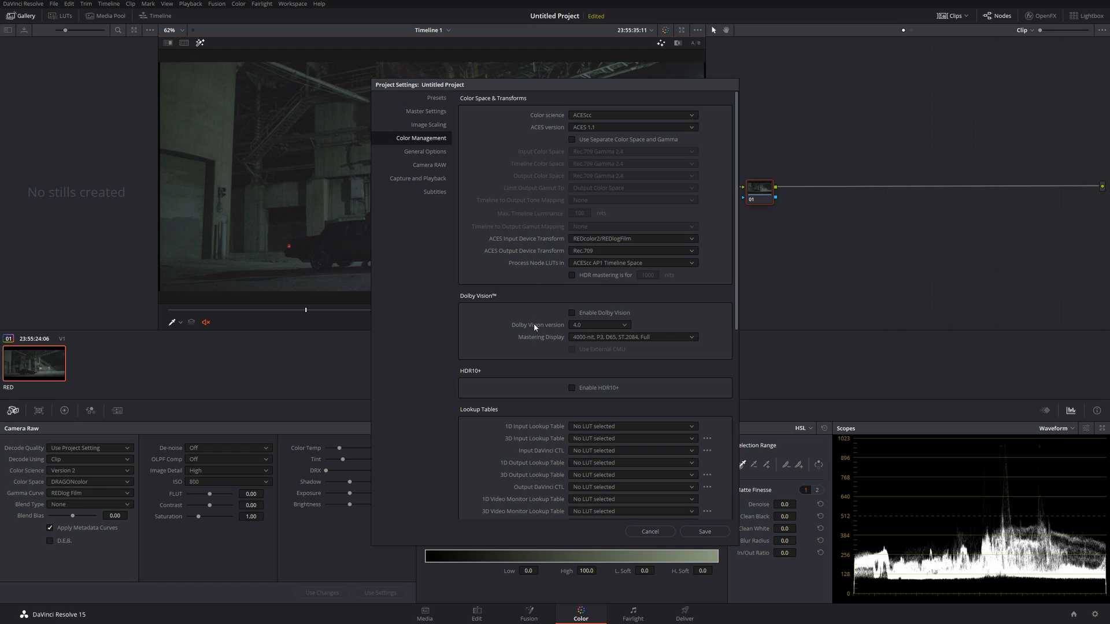
{"action": "scroll", "coordinate": [594, 450], "scroll_direction": "down", "scroll_amount": 3}
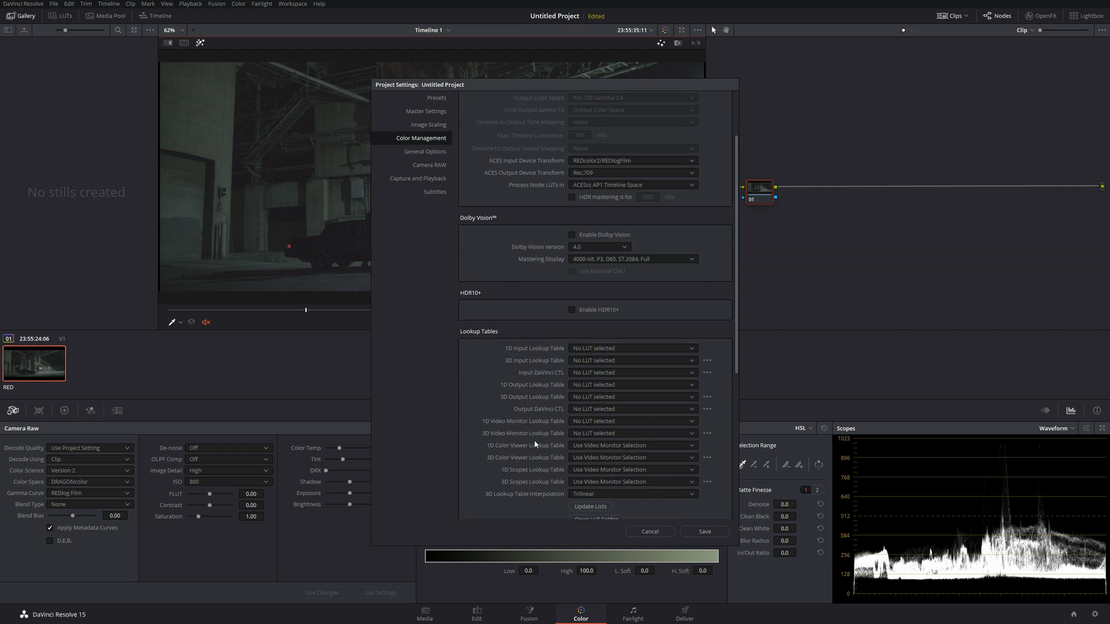
{"action": "left_click", "coordinate": [609, 445]}
{"action": "left_click", "coordinate": [578, 463]}
{"action": "left_click", "coordinate": [587, 470]}
{"action": "left_click", "coordinate": [585, 492]}
{"action": "scroll", "coordinate": [545, 454], "scroll_direction": "up", "scroll_amount": 3}
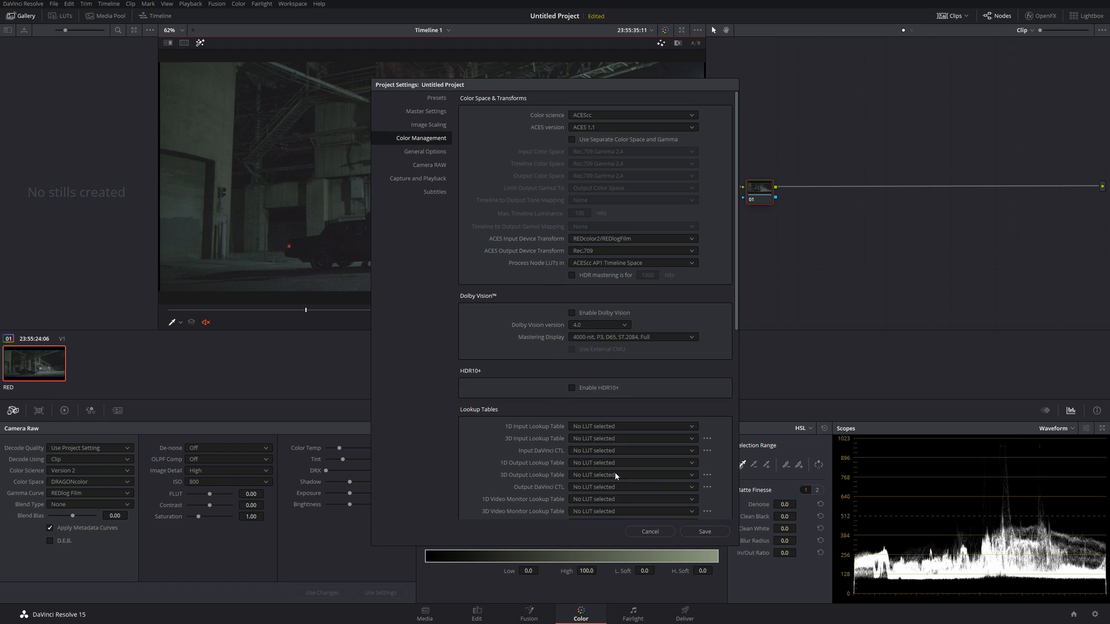
{"action": "left_click", "coordinate": [706, 532]}
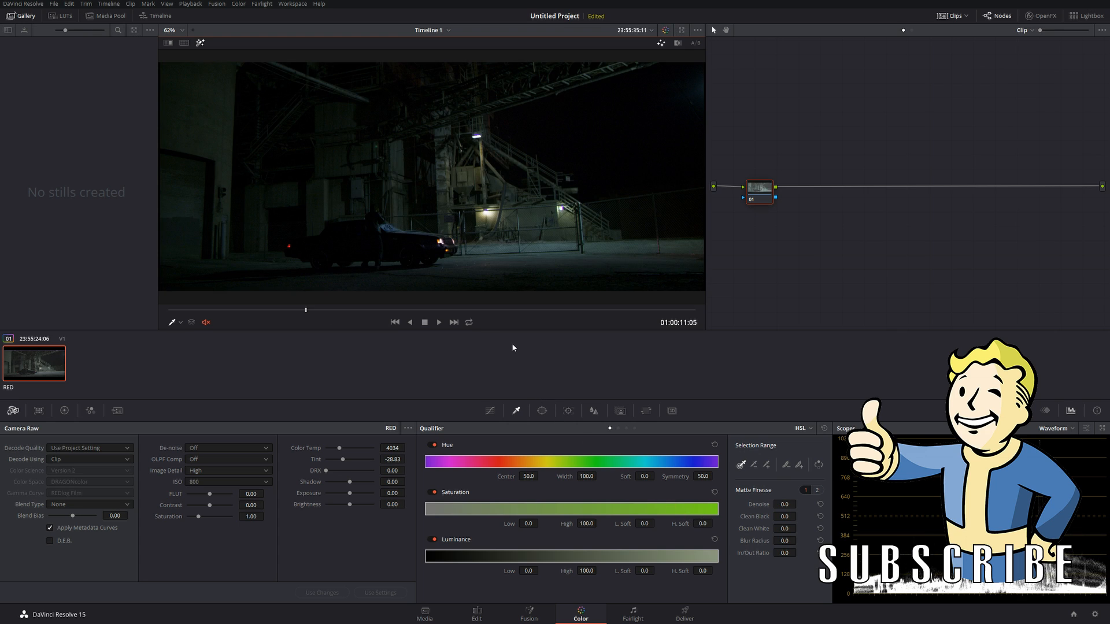
Examine the lamps, fence and car up close at frame 01:00:05:16 under the ACES color management
{"action": "left_click_drag", "start_coordinate": [308, 311], "coordinate": [238, 310]}
{"action": "scroll", "coordinate": [552, 237], "scroll_direction": "up", "scroll_amount": 5}
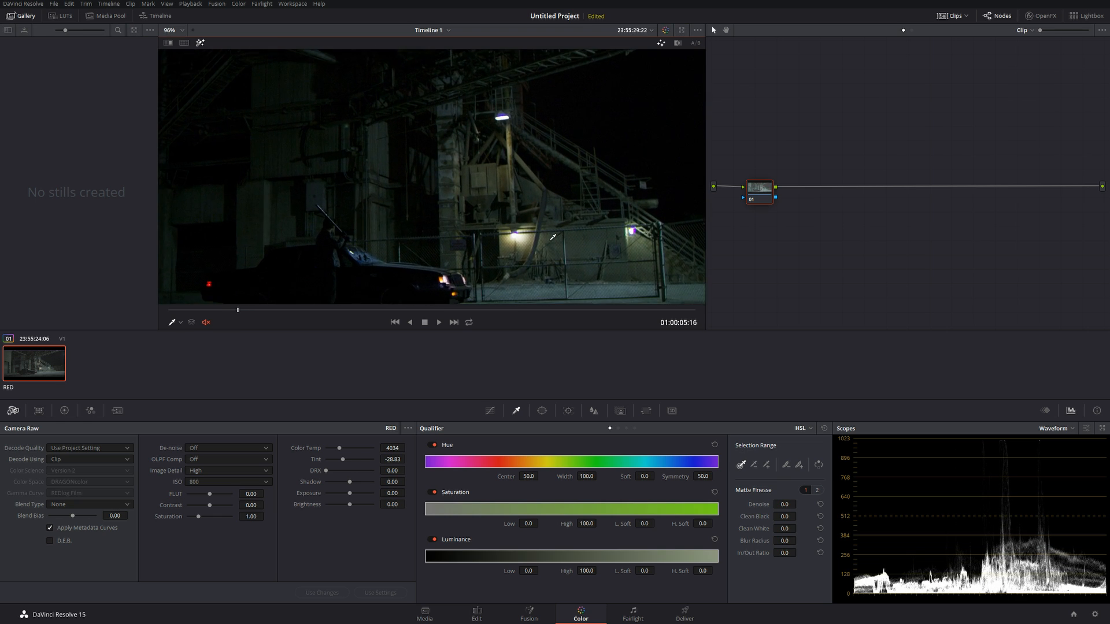
{"action": "left_click_drag", "start_coordinate": [553, 237], "coordinate": [508, 245]}
{"action": "scroll", "coordinate": [509, 245], "scroll_direction": "up", "scroll_amount": 2}
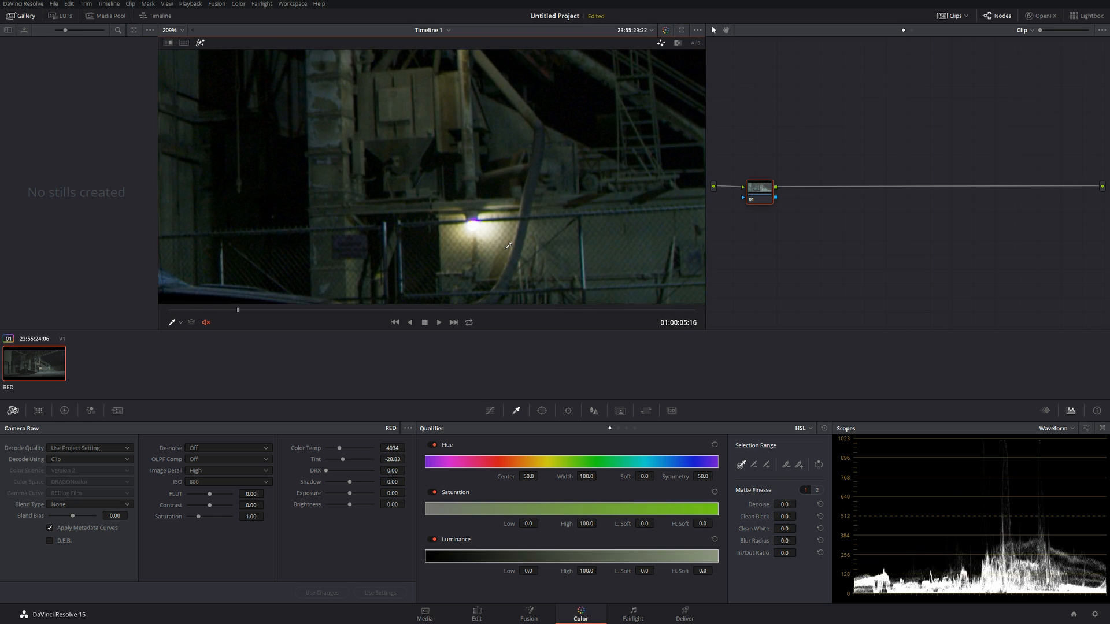
{"action": "scroll", "coordinate": [509, 247], "scroll_direction": "down", "scroll_amount": 3}
{"action": "scroll", "coordinate": [510, 246], "scroll_direction": "down", "scroll_amount": 4}
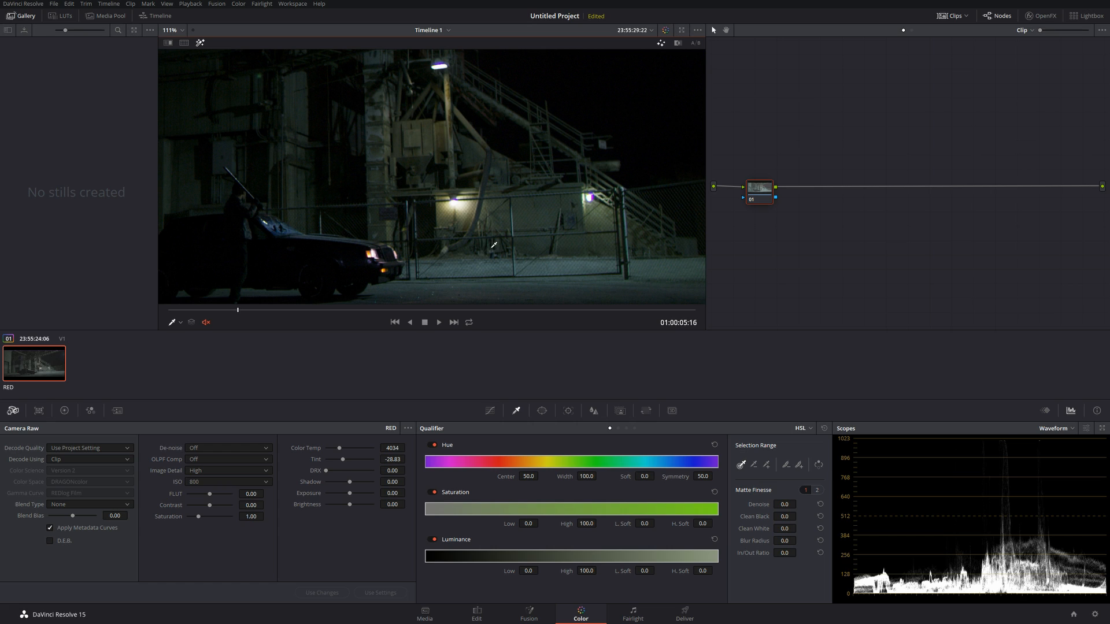
{"action": "scroll", "coordinate": [495, 241], "scroll_direction": "down", "scroll_amount": 1}
Add a serial node after node 01 and label it WB
{"action": "left_click_drag", "start_coordinate": [765, 191], "coordinate": [746, 189]}
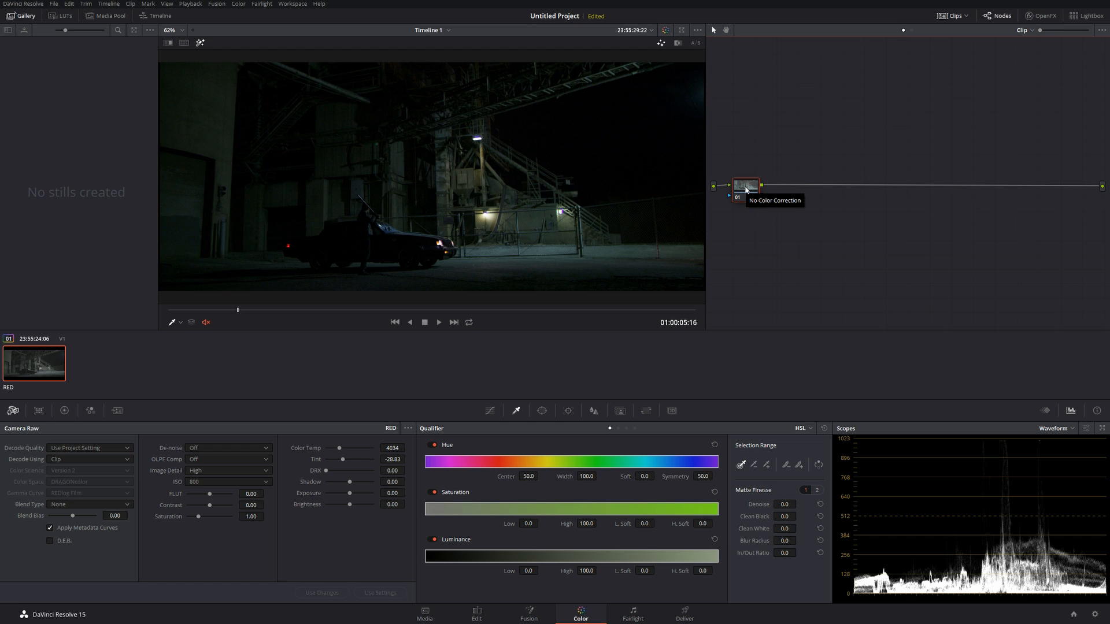
{"action": "key", "text": "alt+s"}
{"action": "right_click", "coordinate": [789, 185]}
{"action": "left_click", "coordinate": [809, 205]}
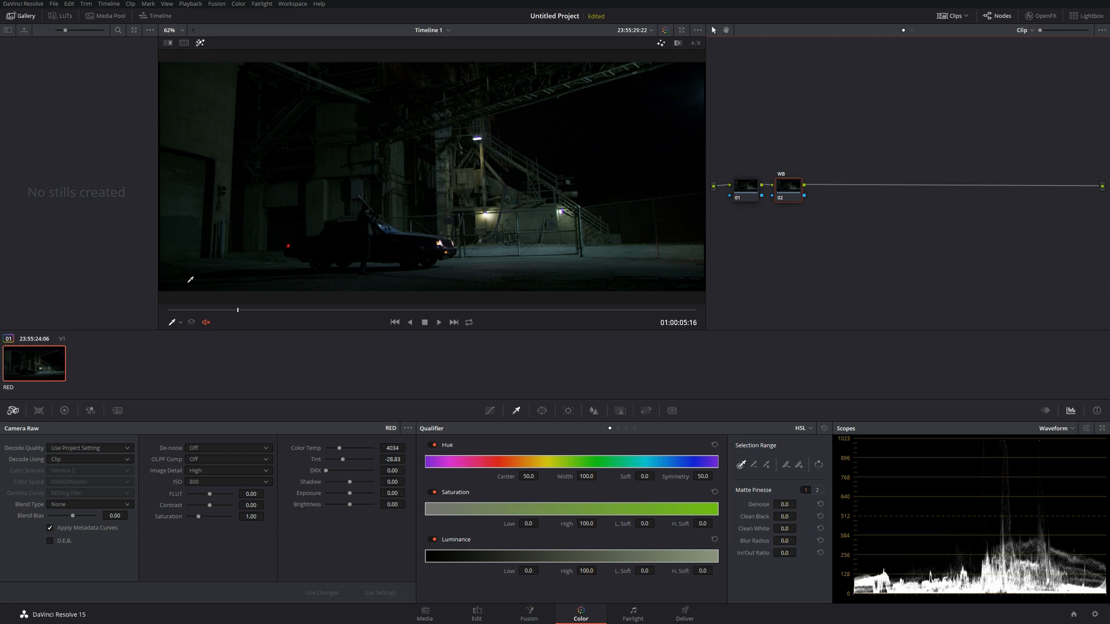
Cool the WB node to a temperature of -510, checking the look at frame 01:00:27:17
{"action": "left_click", "coordinate": [64, 411]}
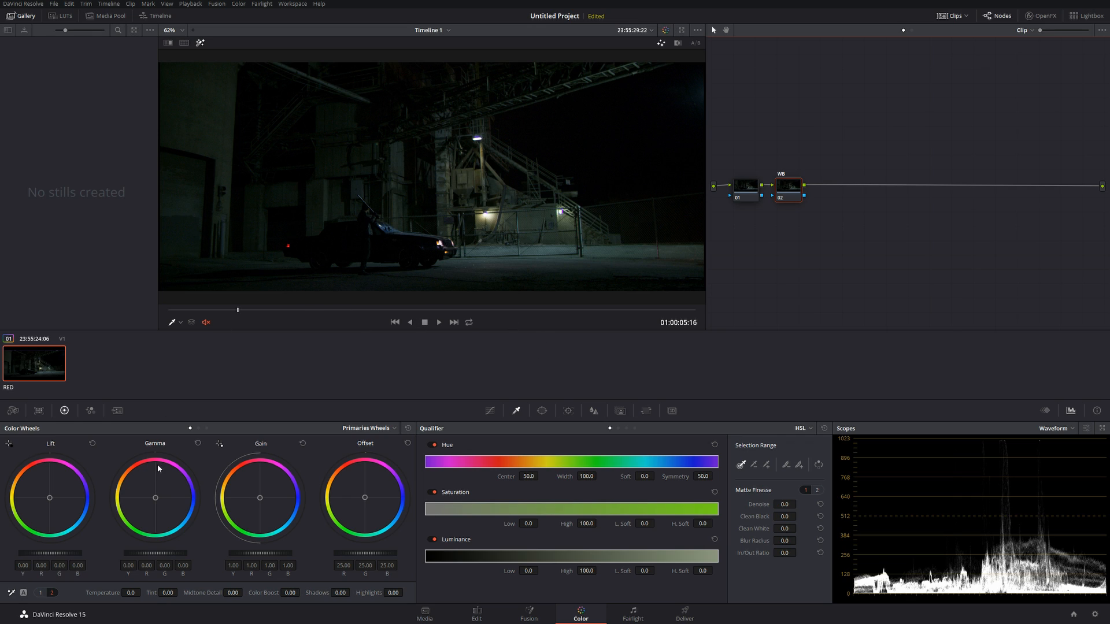
{"action": "left_click", "coordinate": [132, 594]}
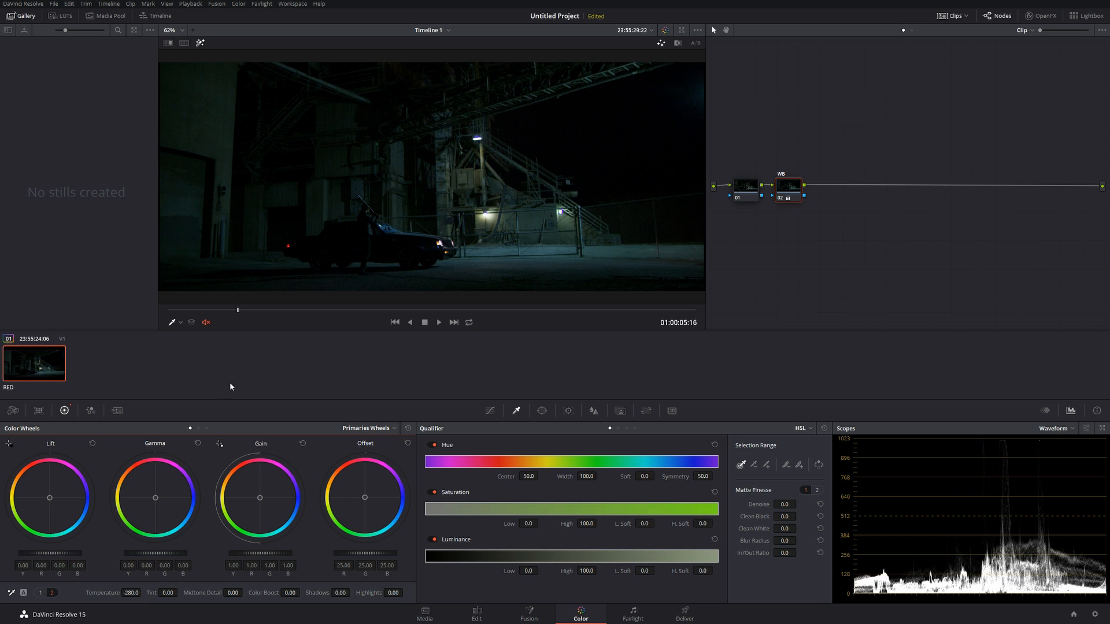
{"action": "left_click_drag", "start_coordinate": [317, 315], "coordinate": [509, 307]}
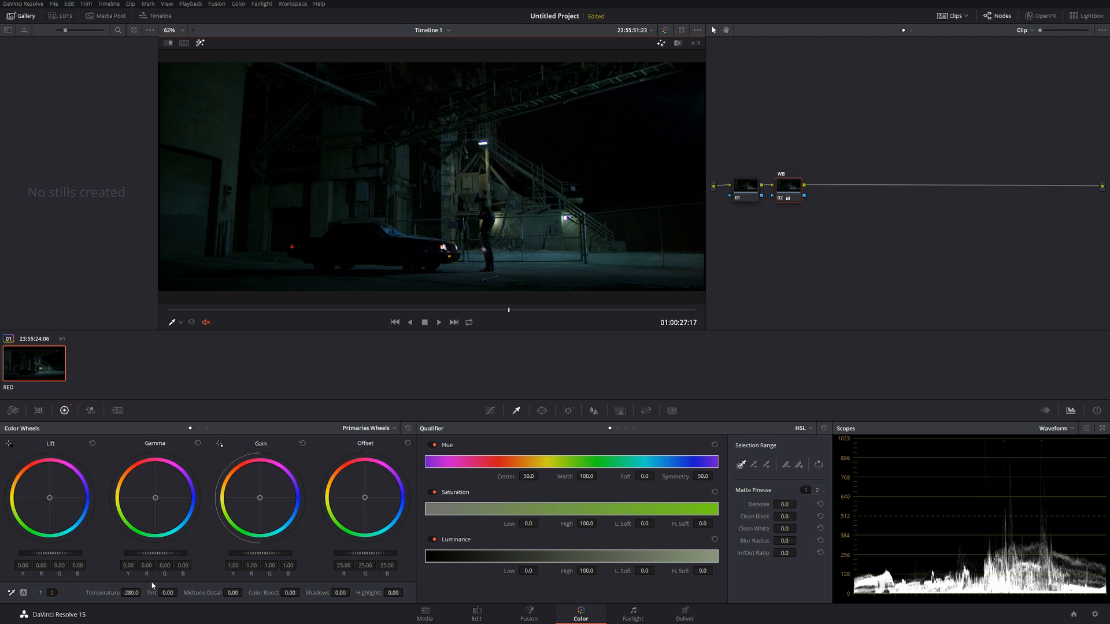
{"action": "mouse_move", "coordinate": [137, 592]}
{"action": "left_mouse_down"}
{"action": "mouse_move", "coordinate": [122, 592]}
{"action": "mouse_move", "coordinate": [135, 592]}
{"action": "left_mouse_up"}
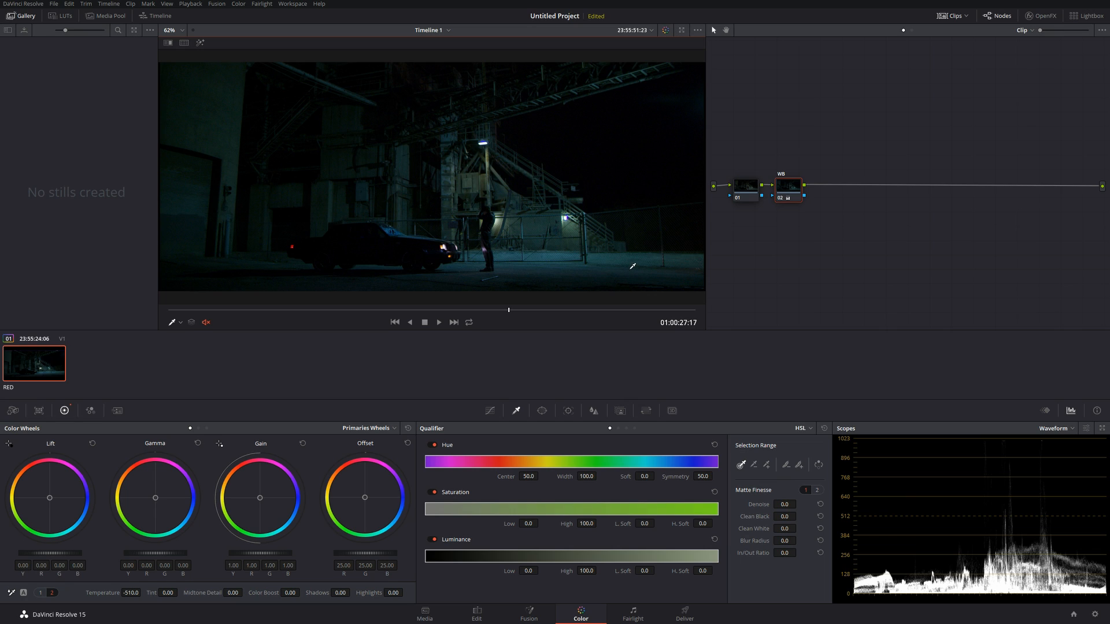
Add a serial node after the WB node and label it lights
{"action": "key", "text": "alt+s"}
{"action": "right_click", "coordinate": [829, 189]}
{"action": "left_click", "coordinate": [842, 207]}
{"action": "type", "text": "lights"}
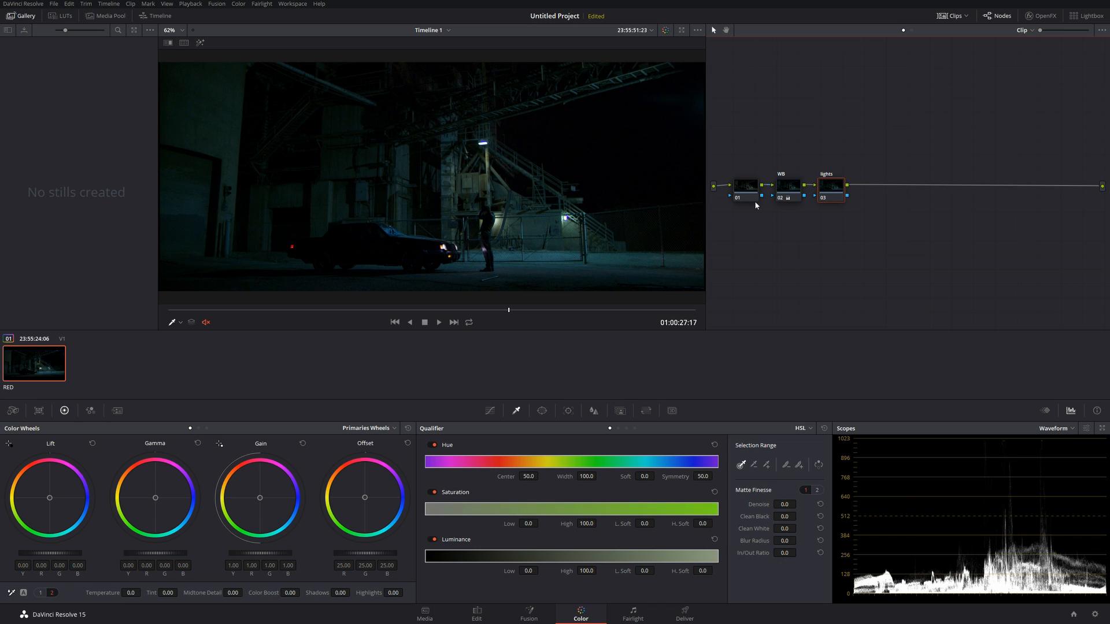
Isolate bright areas on the lights node with the luminance qualifier by sampling the lit fence area beside the standing figure
{"action": "left_click", "coordinate": [618, 428]}
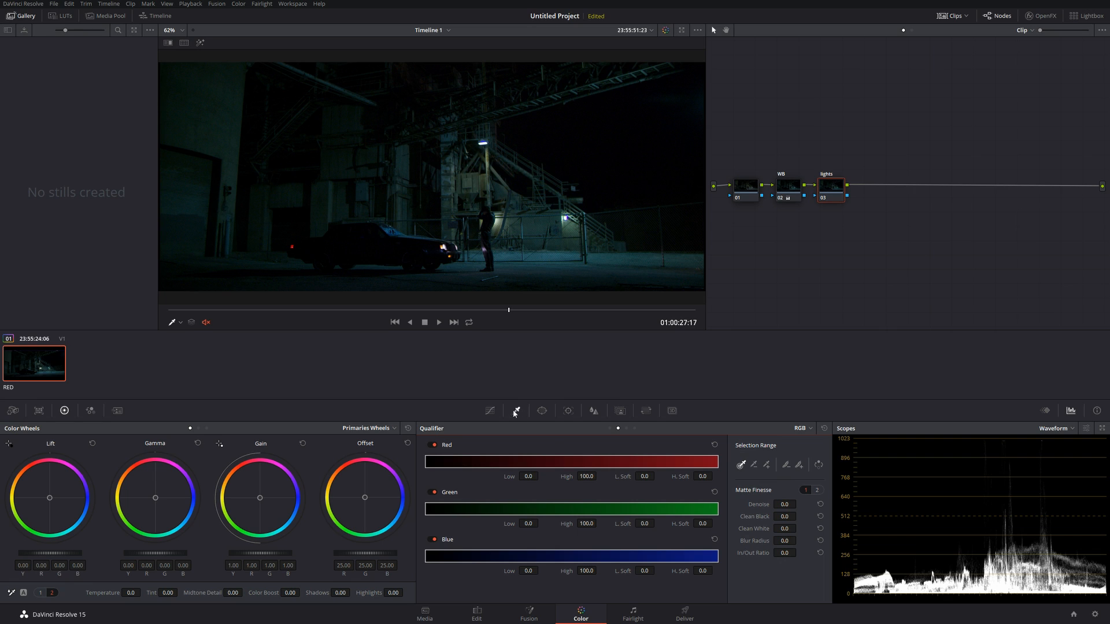
{"action": "left_click", "coordinate": [627, 428]}
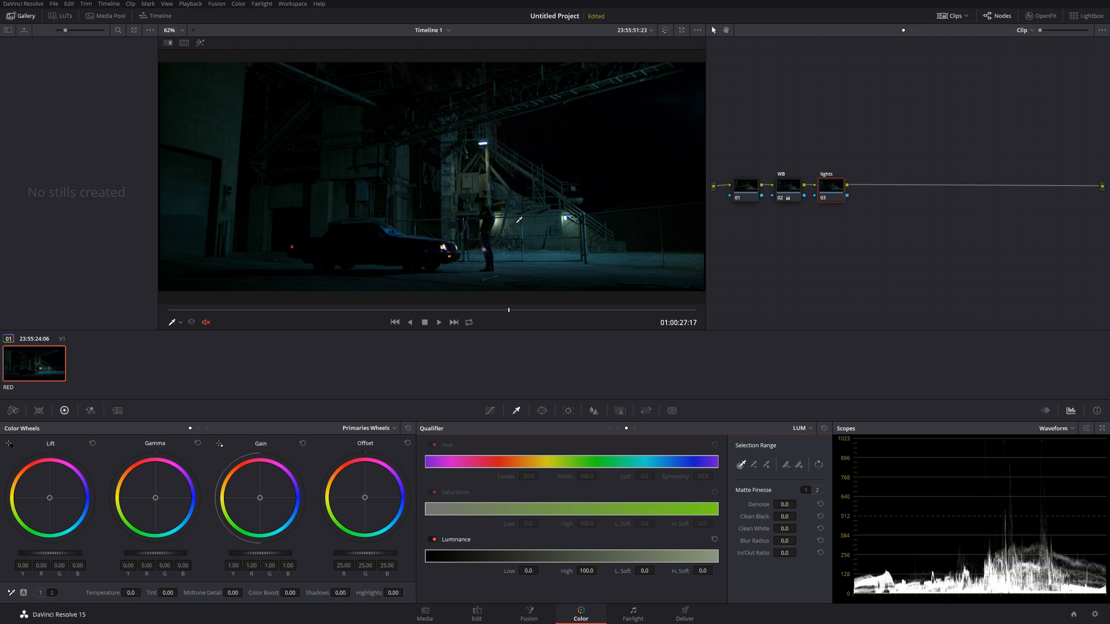
{"action": "left_click", "coordinate": [534, 253]}
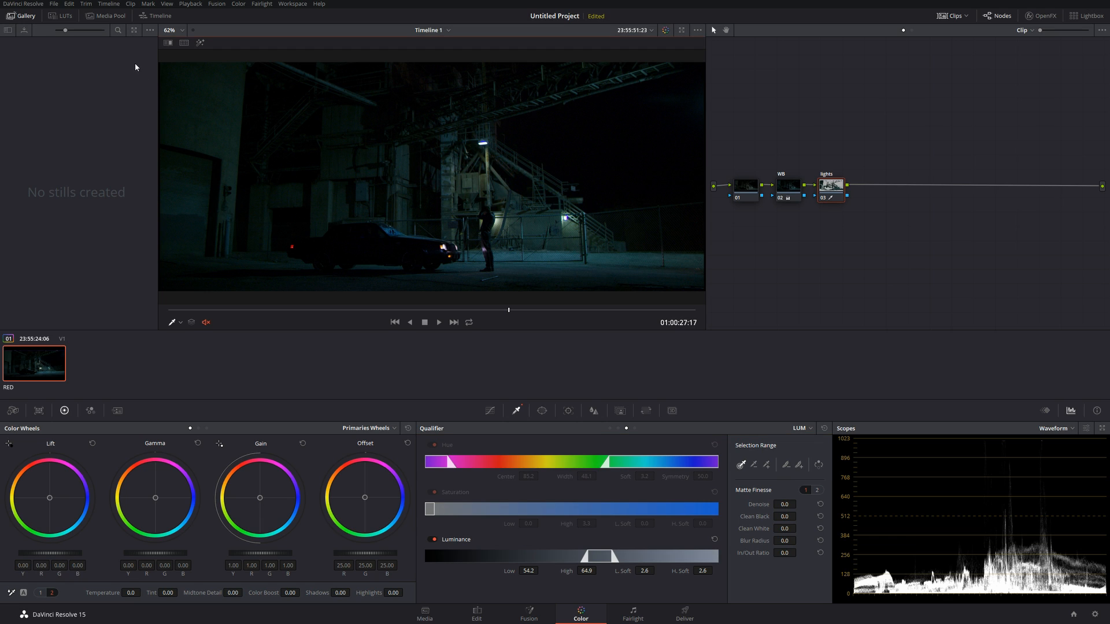
Tighten the lights node's luminance key to low 60.0, high 74.4 and low softness 6.7 while viewing the highlighted matte
{"action": "left_click", "coordinate": [200, 44]}
{"action": "left_click_drag", "start_coordinate": [516, 573], "coordinate": [540, 571]}
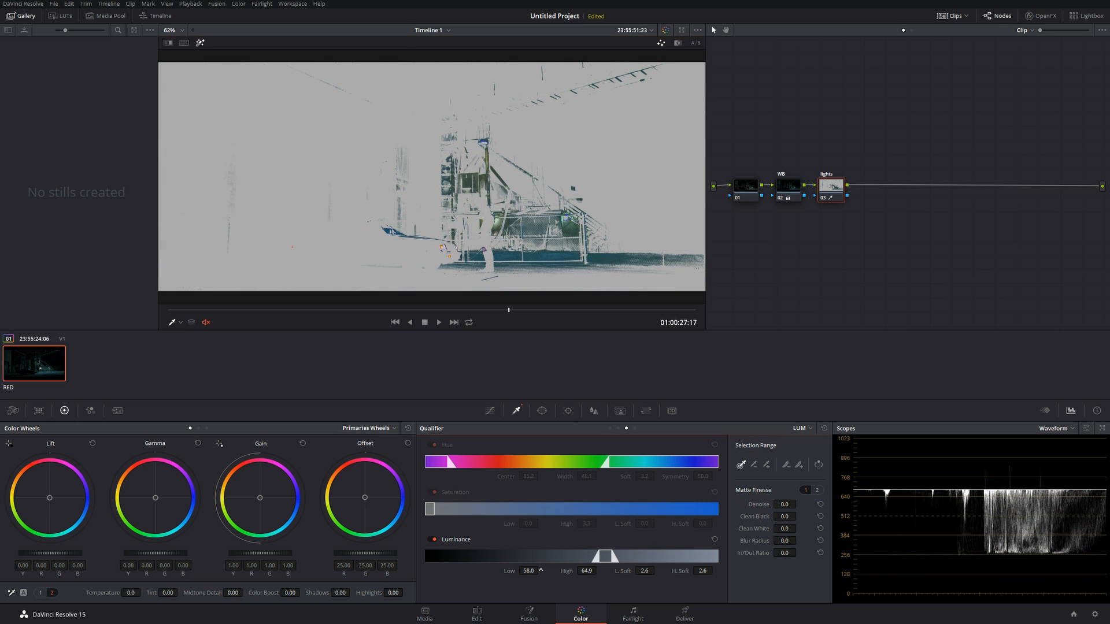
{"action": "left_click_drag", "start_coordinate": [644, 572], "coordinate": [540, 570]}
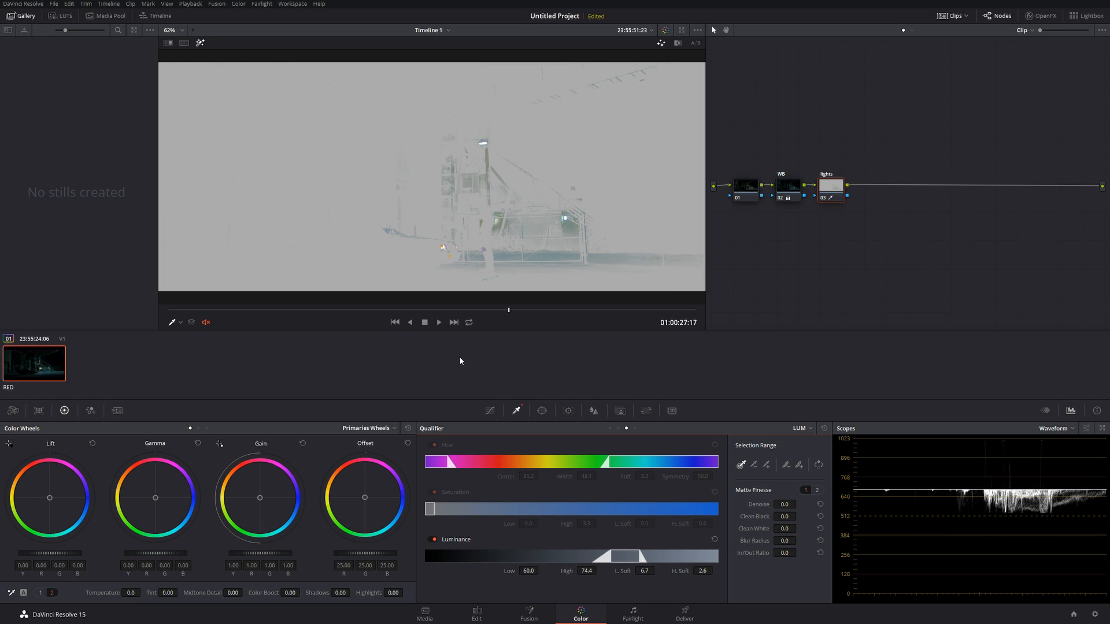
Examine the lights matte up close around the lamp, fence and car at about frame 01:00:28:21, then return to the normal image
{"action": "left_click_drag", "start_coordinate": [512, 311], "coordinate": [524, 310]}
{"action": "scroll", "coordinate": [473, 188], "scroll_direction": "up", "scroll_amount": 5}
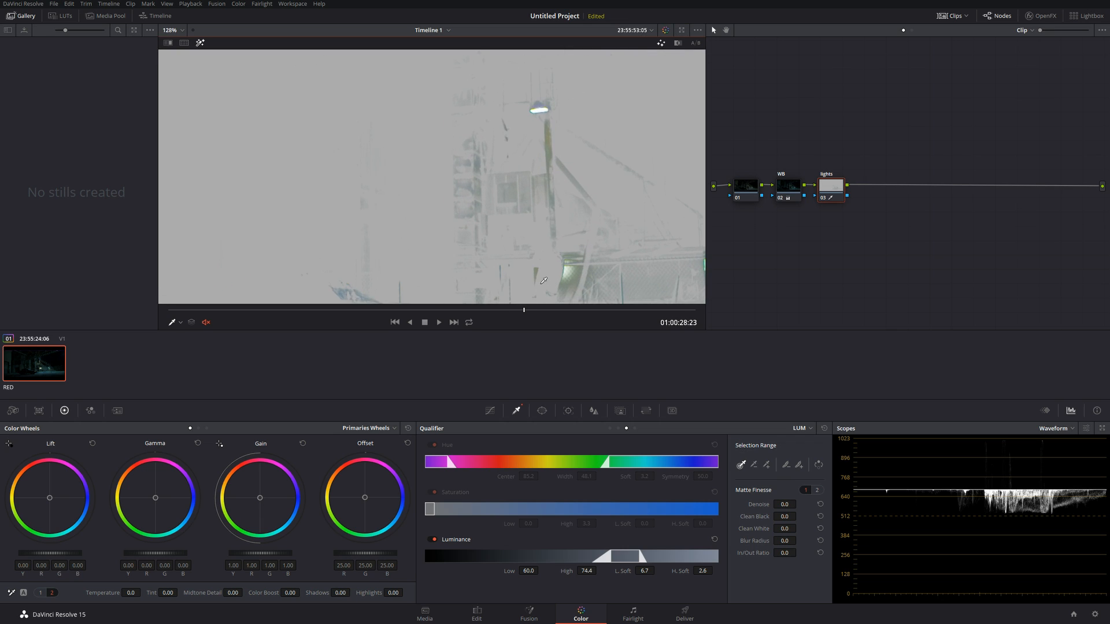
{"action": "scroll", "coordinate": [473, 187], "scroll_direction": "up", "scroll_amount": 1}
{"action": "left_click_drag", "start_coordinate": [473, 188], "coordinate": [423, 161]}
{"action": "left_click_drag", "start_coordinate": [488, 275], "coordinate": [415, 168]}
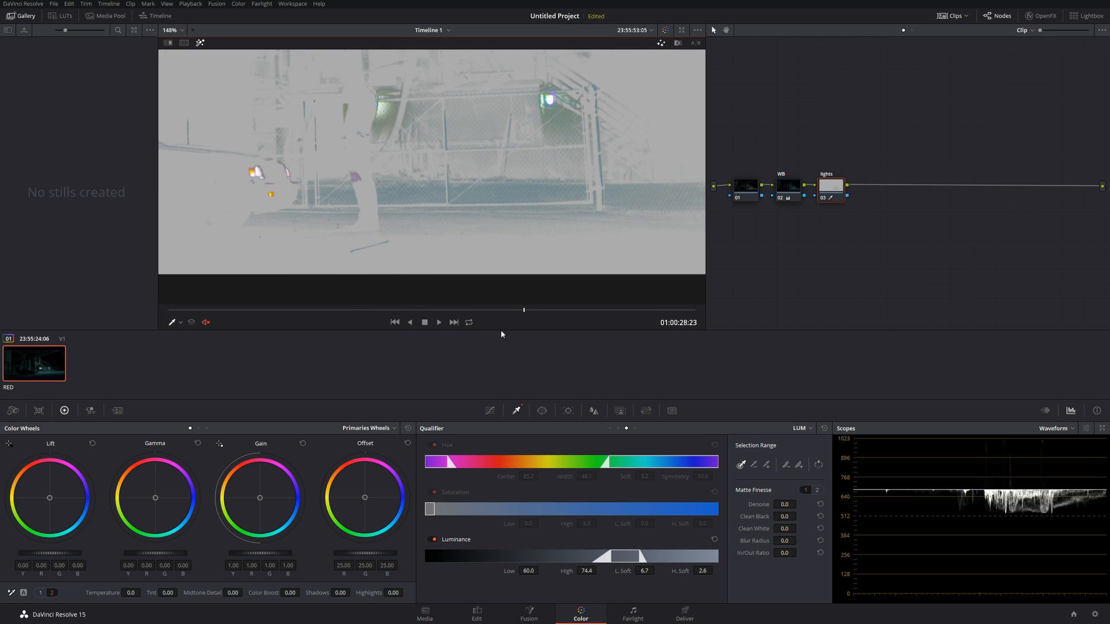
{"action": "mouse_move", "coordinate": [524, 310]}
{"action": "left_mouse_down"}
{"action": "mouse_move", "coordinate": [546, 308]}
{"action": "mouse_move", "coordinate": [522, 312]}
{"action": "left_mouse_up"}
{"action": "key", "text": "shift+z"}
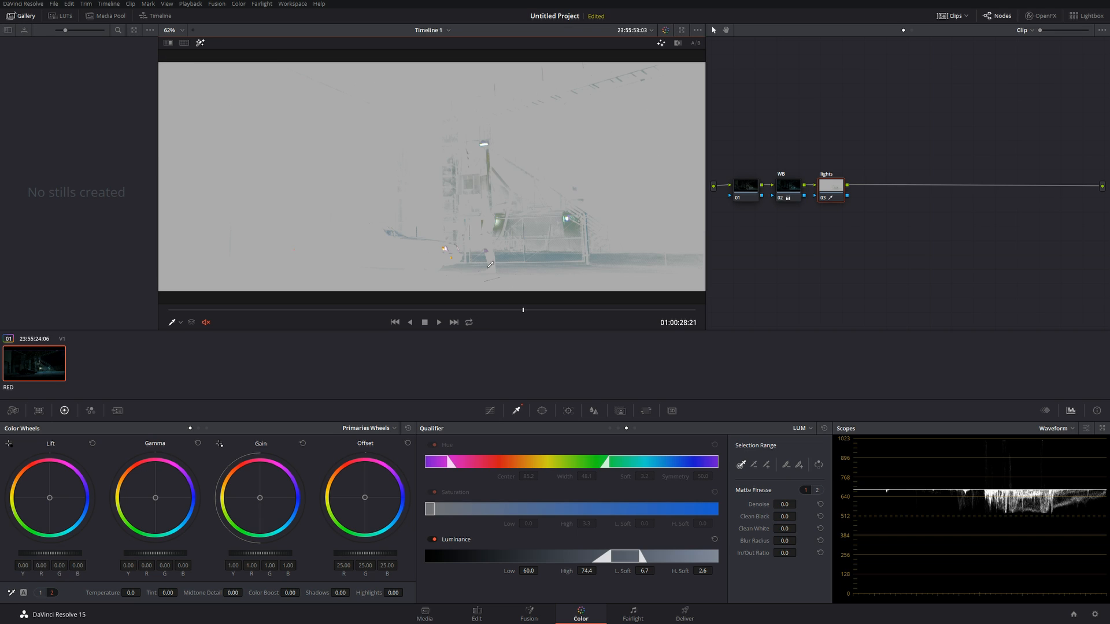
{"action": "left_click", "coordinate": [200, 42]}
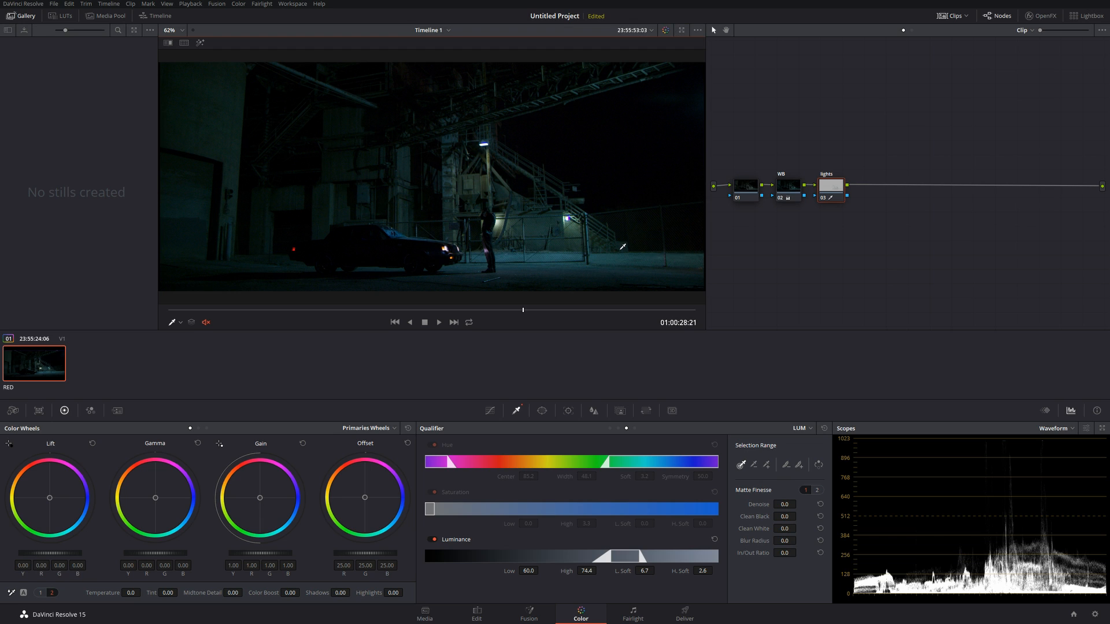
Warm the lights node's gamma slightly, backing off the stronger push to red 0.01, green -0.00 and blue -0.01
{"action": "scroll", "coordinate": [623, 247], "scroll_direction": "up", "scroll_amount": 5}
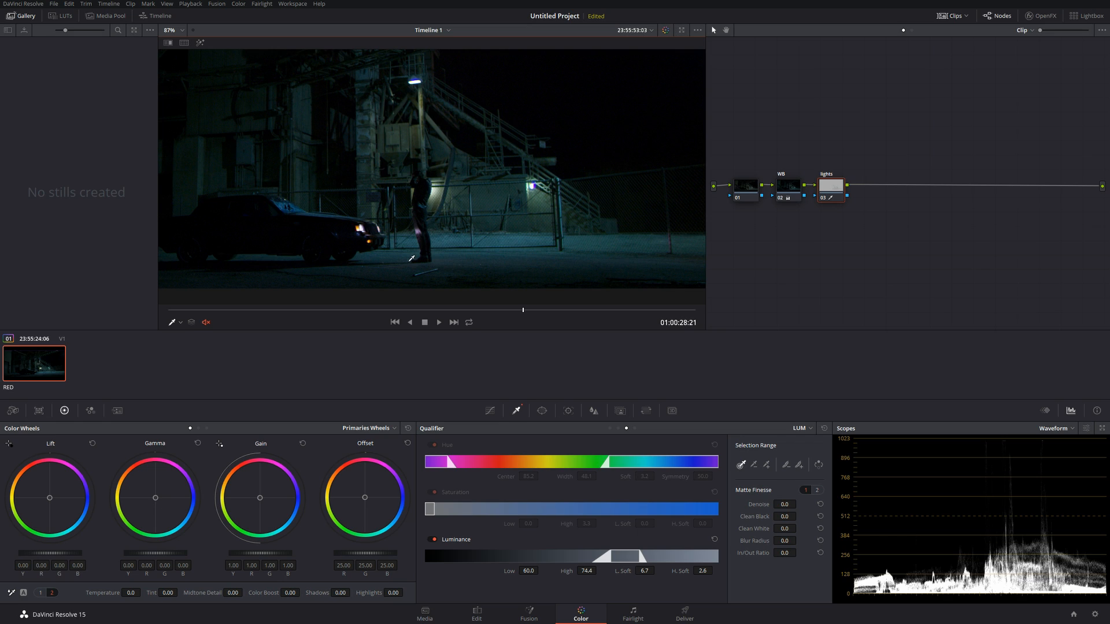
{"action": "left_click_drag", "start_coordinate": [154, 497], "coordinate": [153, 497]}
{"action": "left_click_drag", "start_coordinate": [118, 514], "coordinate": [117, 514]}
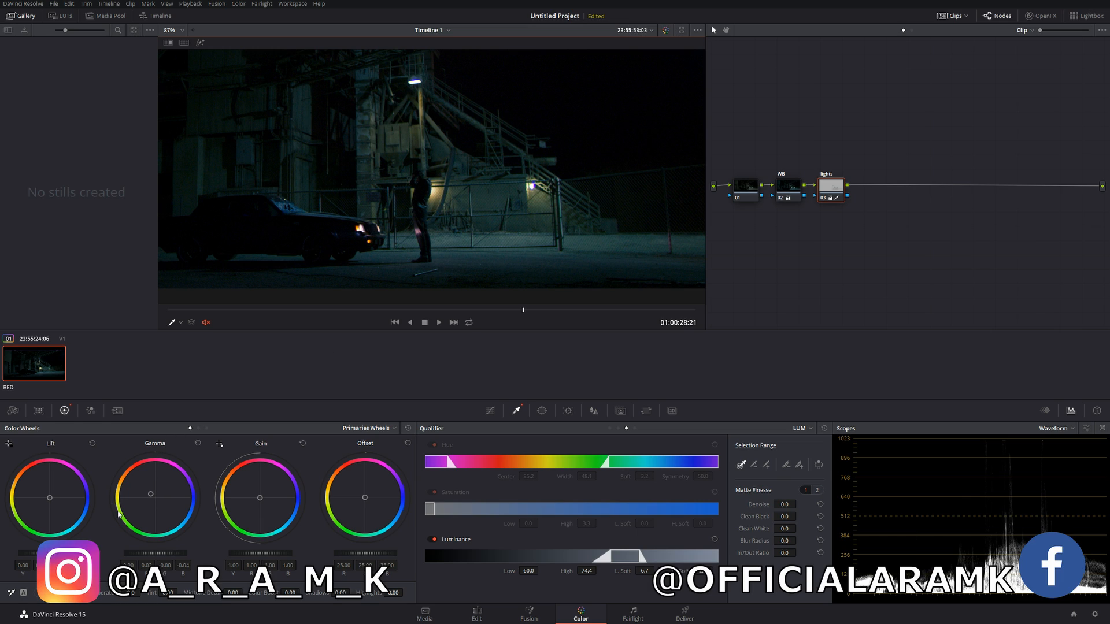
{"action": "left_click_drag", "start_coordinate": [118, 515], "coordinate": [117, 514]}
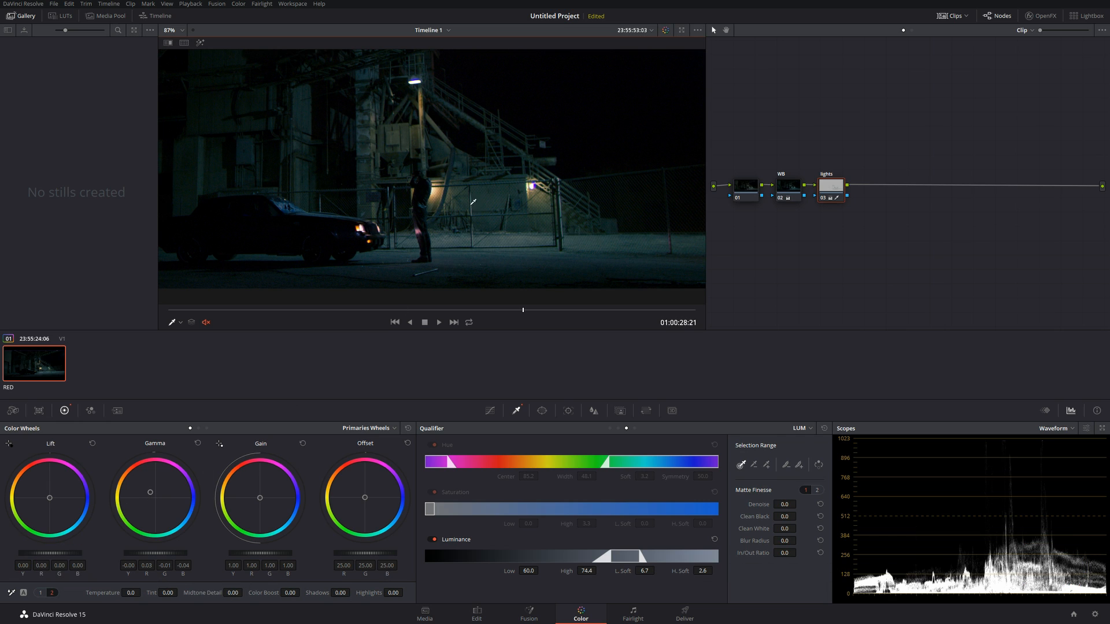
{"action": "scroll", "coordinate": [460, 231], "scroll_direction": "up", "scroll_amount": 1}
{"action": "scroll", "coordinate": [461, 232], "scroll_direction": "up", "scroll_amount": 8}
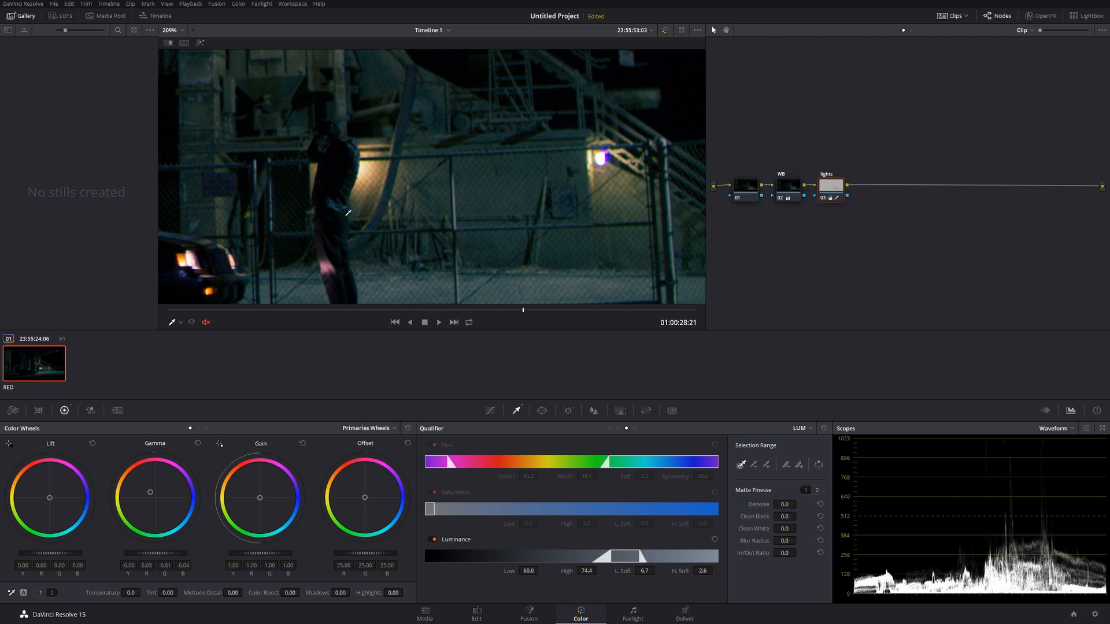
{"action": "key", "text": "ctrl+z"}
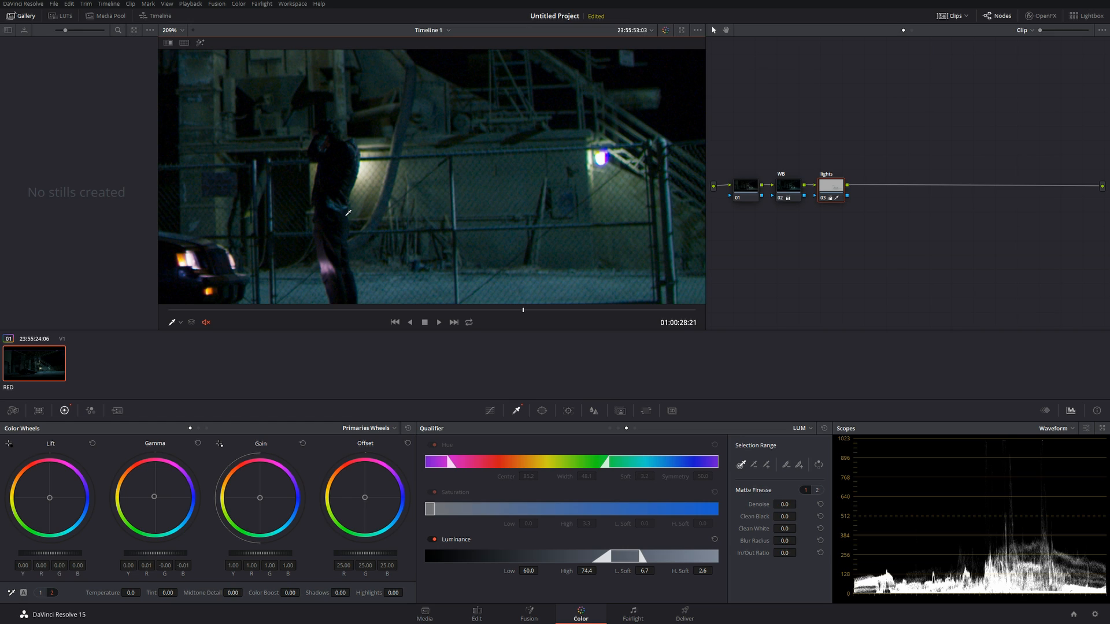
{"action": "key", "text": "shift+z"}
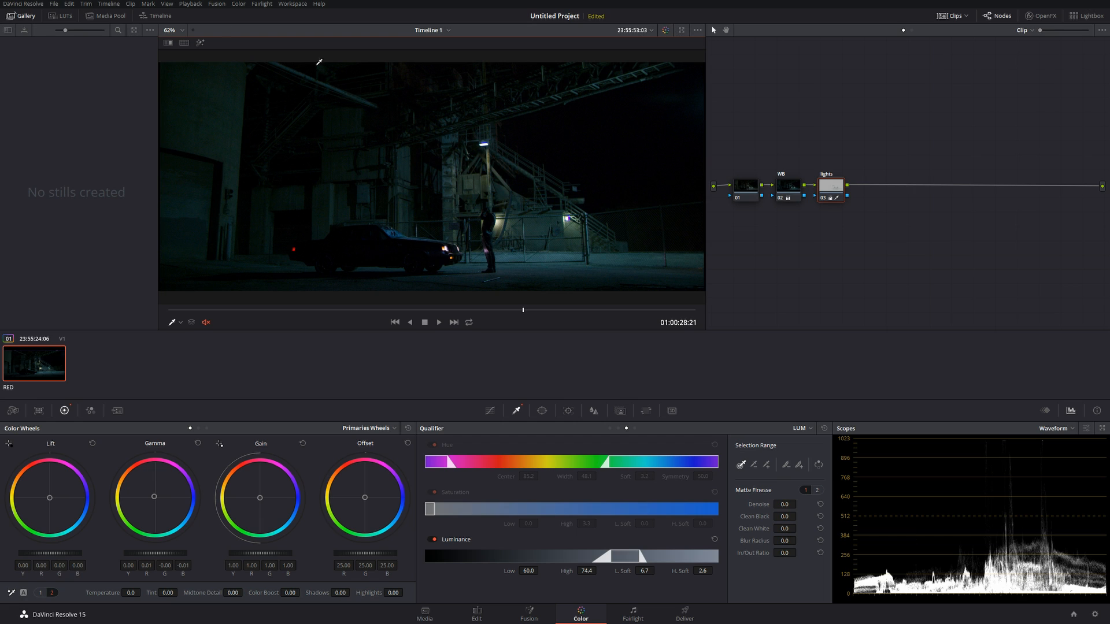
Lower the lights node's luminance low threshold to 59.2 and check the result around the fence, lamp and stairs
{"action": "left_click", "coordinate": [201, 43]}
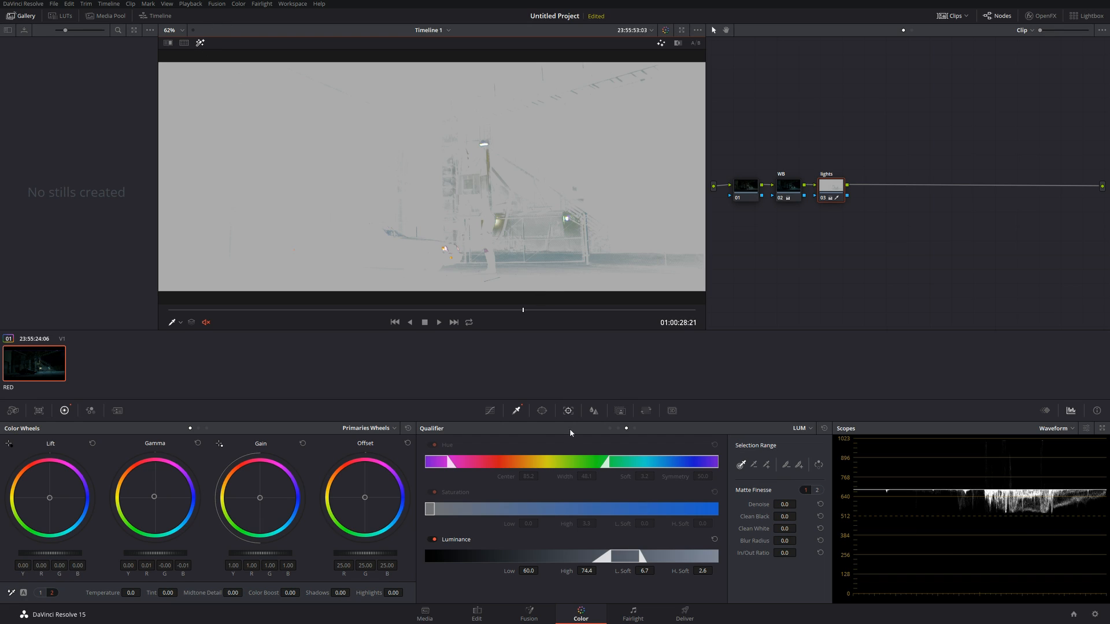
{"action": "left_click_drag", "start_coordinate": [534, 572], "coordinate": [541, 571]}
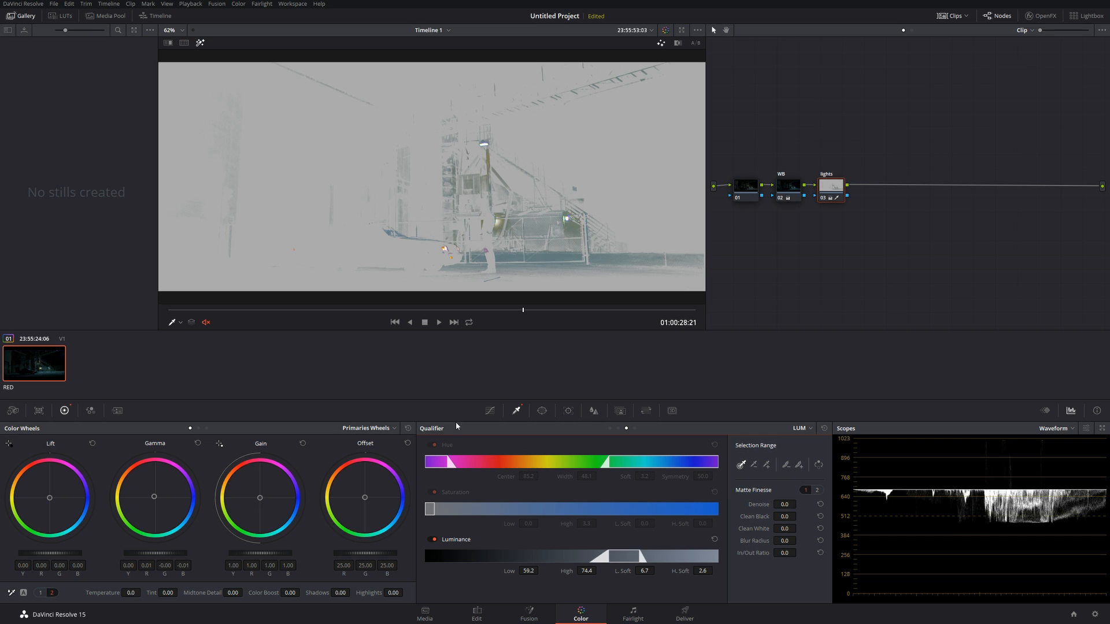
{"action": "left_click", "coordinate": [201, 43]}
{"action": "scroll", "coordinate": [570, 273], "scroll_direction": "up", "scroll_amount": 3}
{"action": "left_click_drag", "start_coordinate": [569, 273], "coordinate": [479, 227]}
{"action": "scroll", "coordinate": [479, 230], "scroll_direction": "up", "scroll_amount": 1}
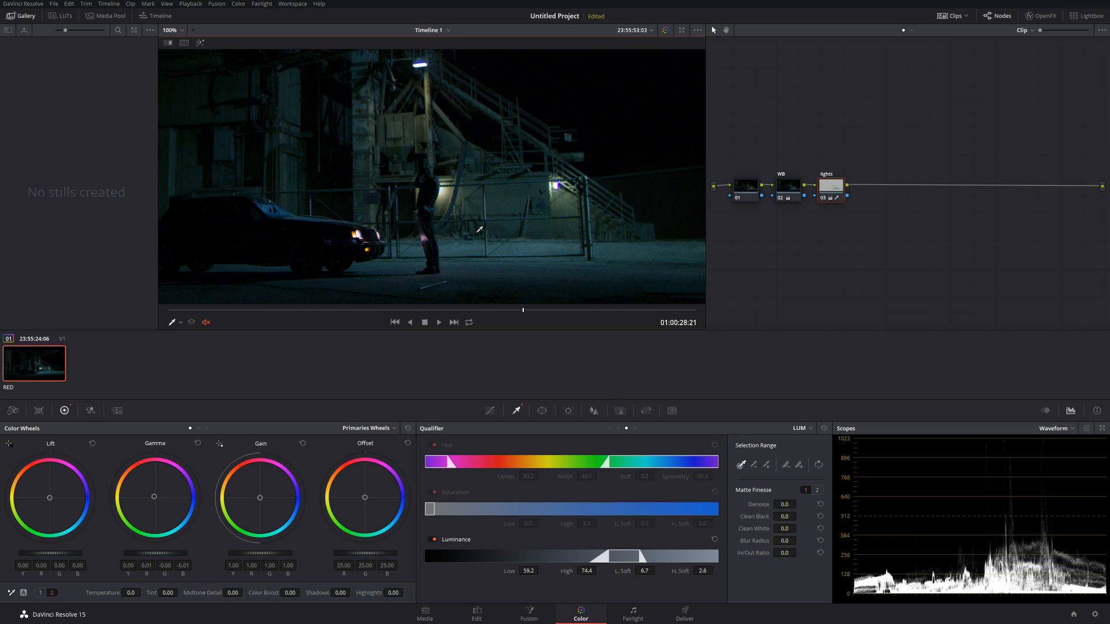
{"action": "scroll", "coordinate": [445, 79], "scroll_direction": "up", "scroll_amount": 3}
{"action": "left_click_drag", "start_coordinate": [448, 75], "coordinate": [478, 158]}
{"action": "scroll", "coordinate": [478, 153], "scroll_direction": "up", "scroll_amount": 3}
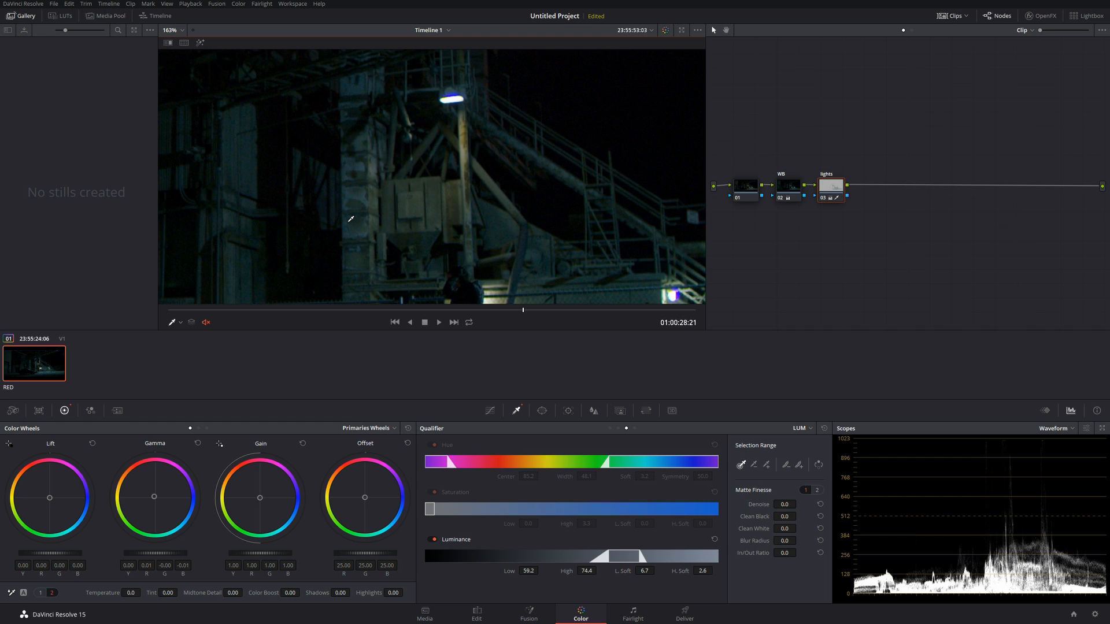
{"action": "key", "text": "shift+z"}
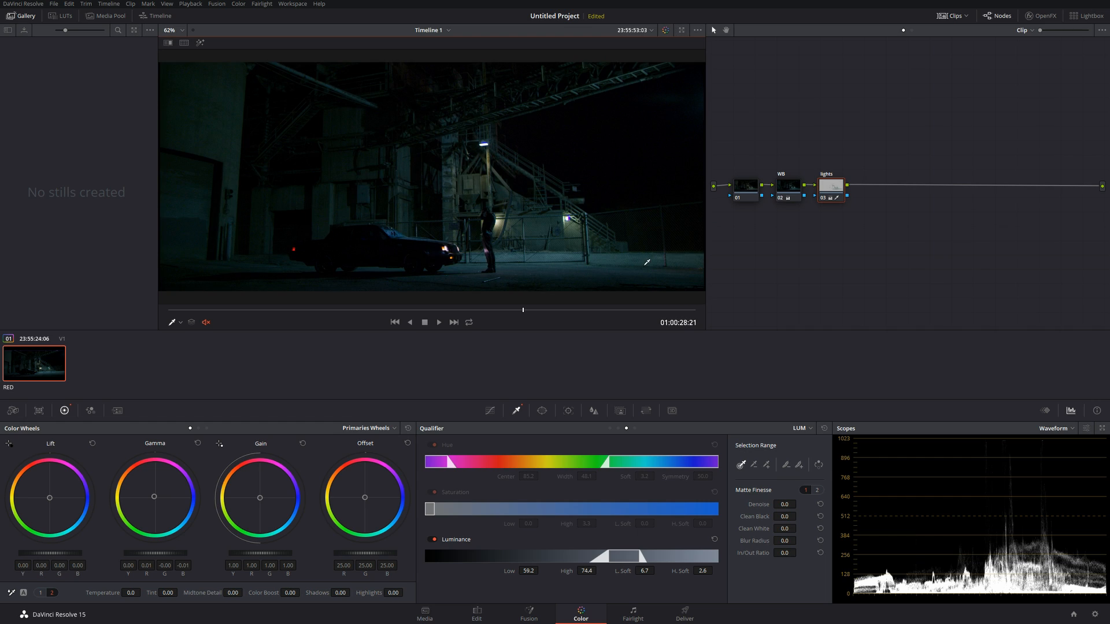
Add a serial node after the lights node and place a wide circle window over the lit plant structure and standing figure
{"action": "key", "text": "alt+s"}
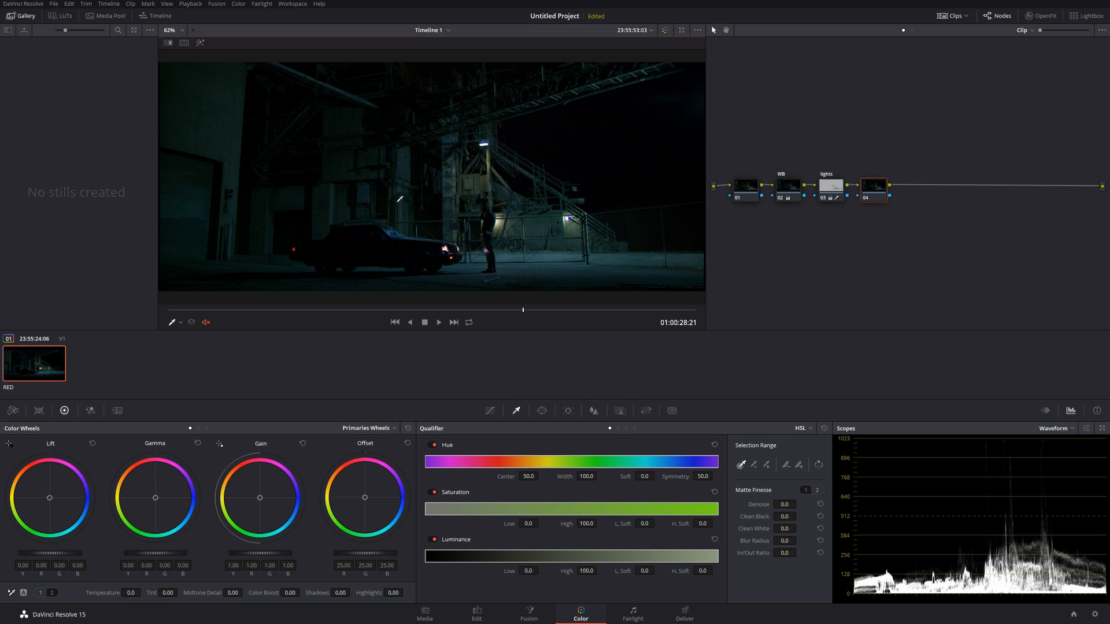
{"action": "left_click", "coordinate": [542, 411]}
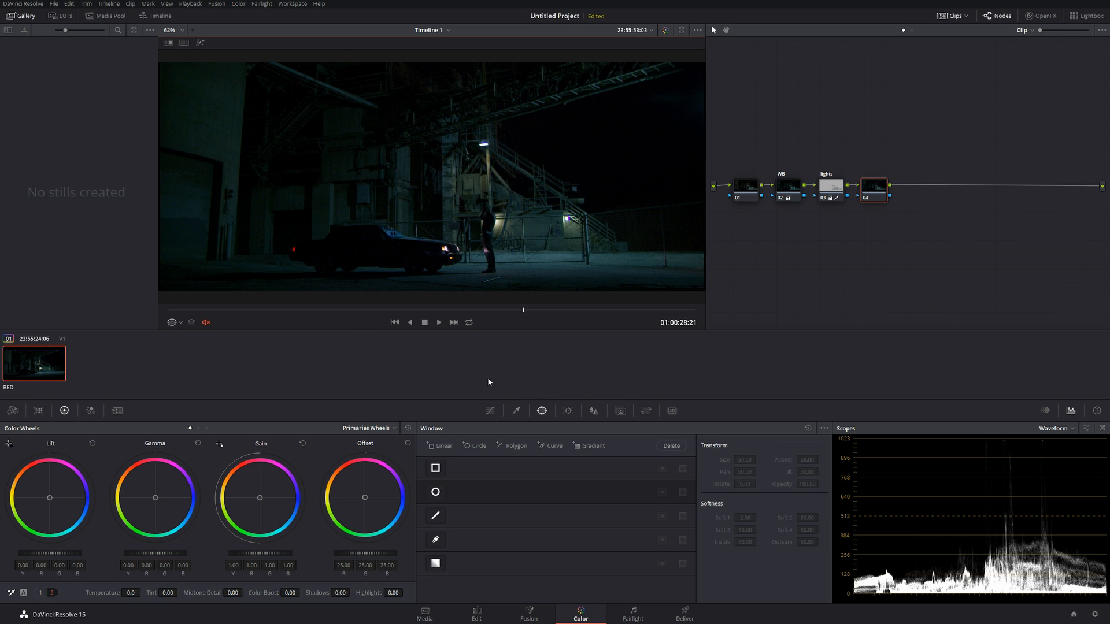
{"action": "left_click", "coordinate": [435, 492]}
{"action": "left_click_drag", "start_coordinate": [516, 179], "coordinate": [572, 177]}
{"action": "left_click_drag", "start_coordinate": [459, 200], "coordinate": [508, 206]}
{"action": "left_click_drag", "start_coordinate": [625, 267], "coordinate": [630, 269]}
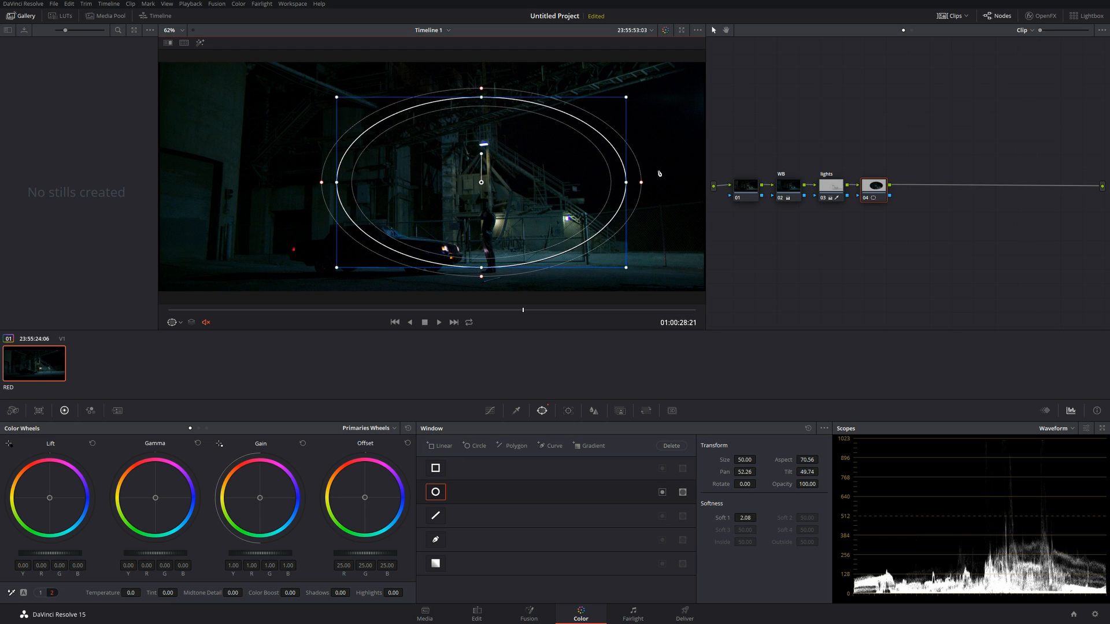
Flatten the circle window to size 33.93 and aspect 80, rotate it -2.88, soften it to 9.87, and center it over the plant
{"action": "left_click_drag", "start_coordinate": [643, 186], "coordinate": [673, 184]}
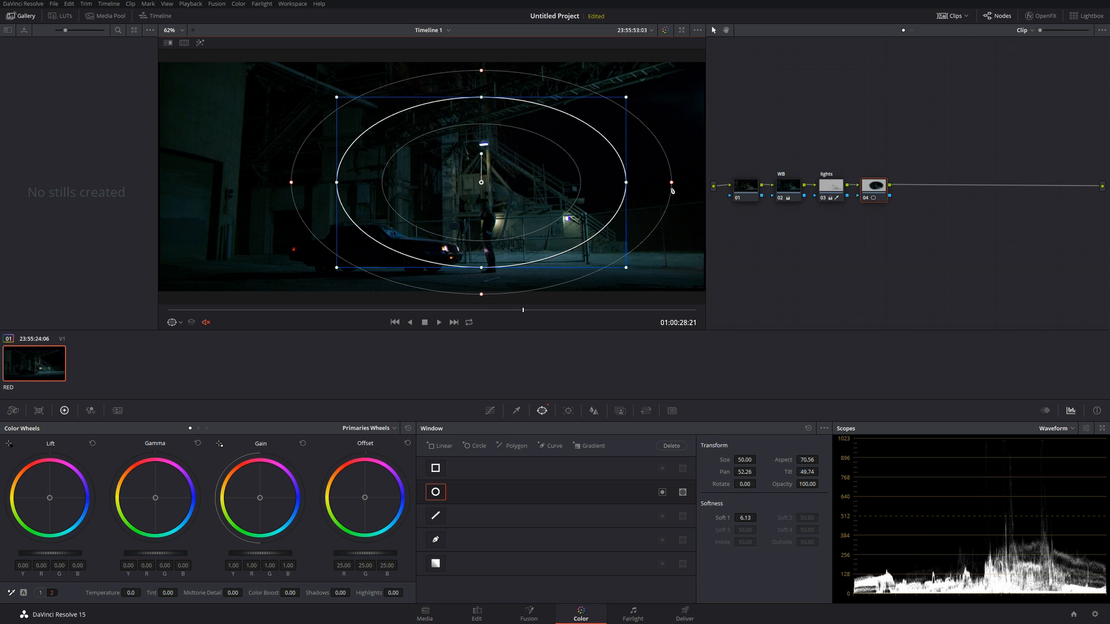
{"action": "left_click_drag", "start_coordinate": [507, 207], "coordinate": [516, 195]}
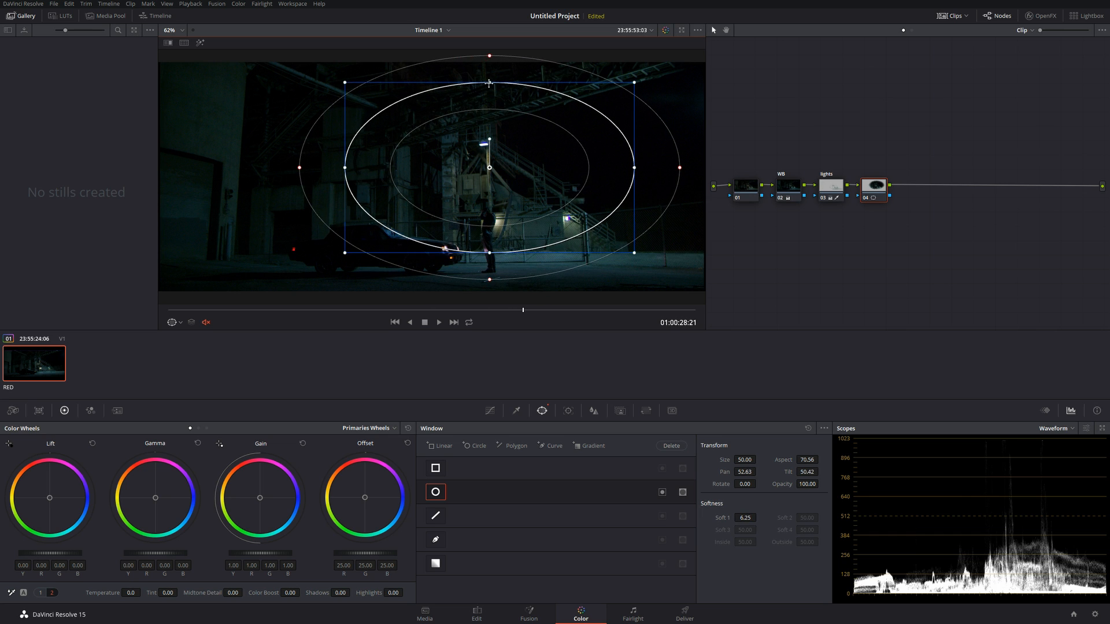
{"action": "left_click_drag", "start_coordinate": [489, 84], "coordinate": [453, 156]}
{"action": "scroll", "coordinate": [577, 205], "scroll_direction": "down", "scroll_amount": 2}
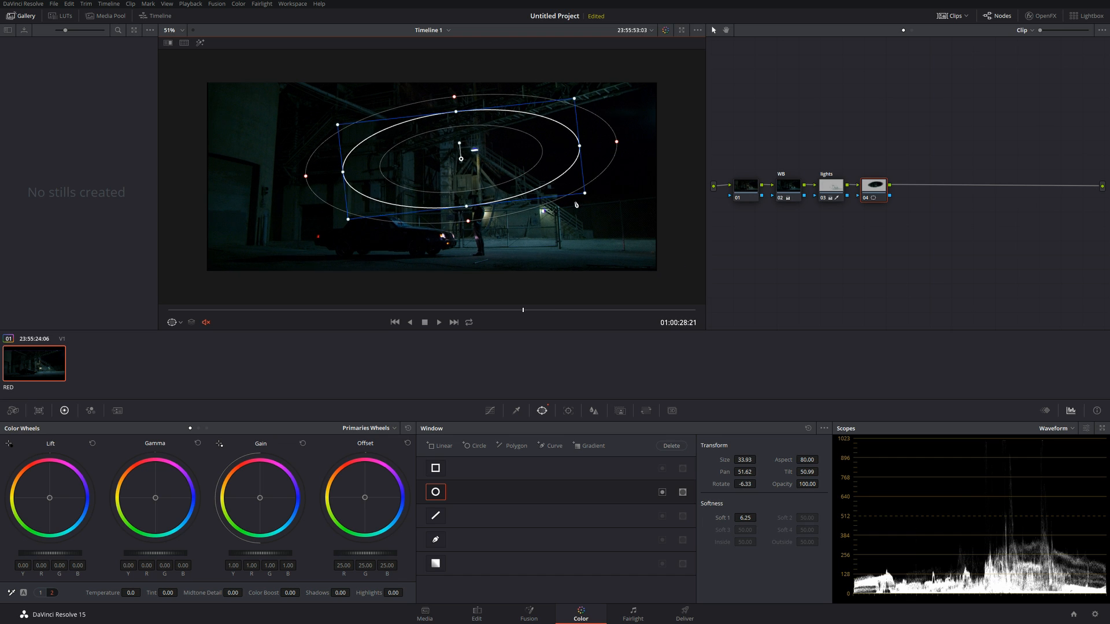
{"action": "left_click_drag", "start_coordinate": [585, 195], "coordinate": [612, 202]}
{"action": "left_click_drag", "start_coordinate": [487, 188], "coordinate": [513, 208]}
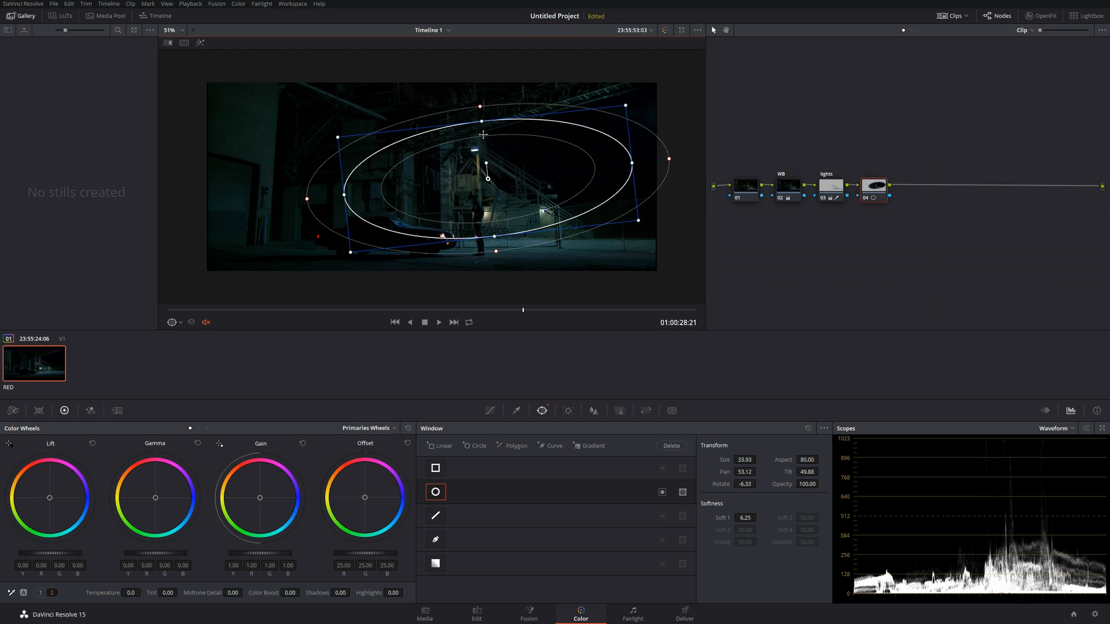
{"action": "left_click_drag", "start_coordinate": [486, 161], "coordinate": [500, 194]}
{"action": "left_click_drag", "start_coordinate": [654, 177], "coordinate": [684, 176]}
{"action": "left_click_drag", "start_coordinate": [528, 208], "coordinate": [532, 218]}
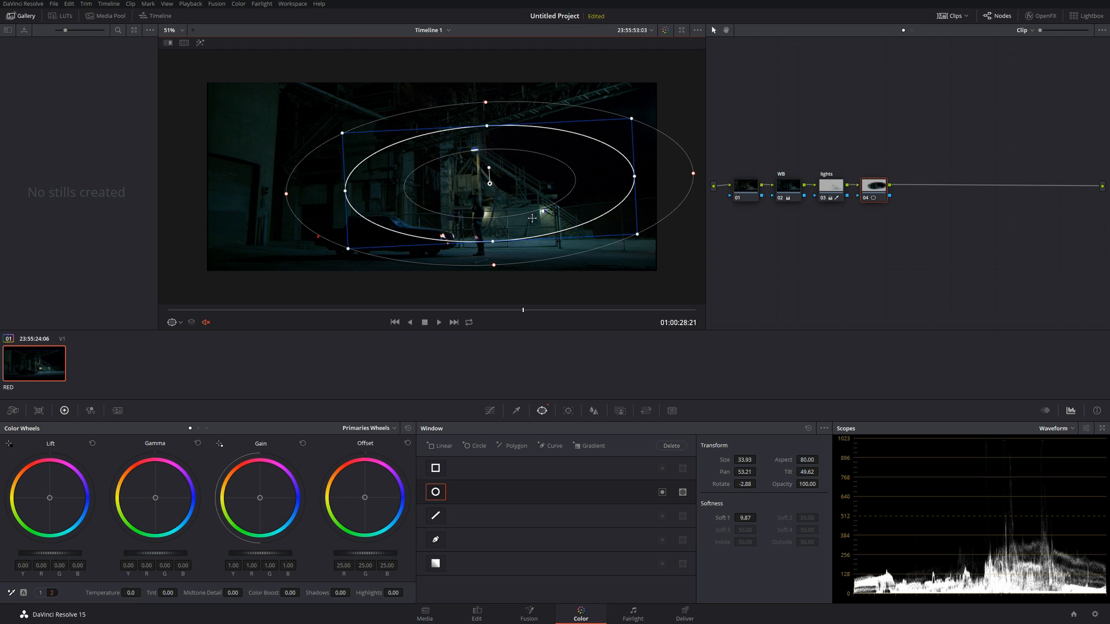
Restrict node 04 with a luminance-only qualifier at low 54.4 and low softness 6.1, checking the highlighted matte
{"action": "left_click", "coordinate": [200, 43]}
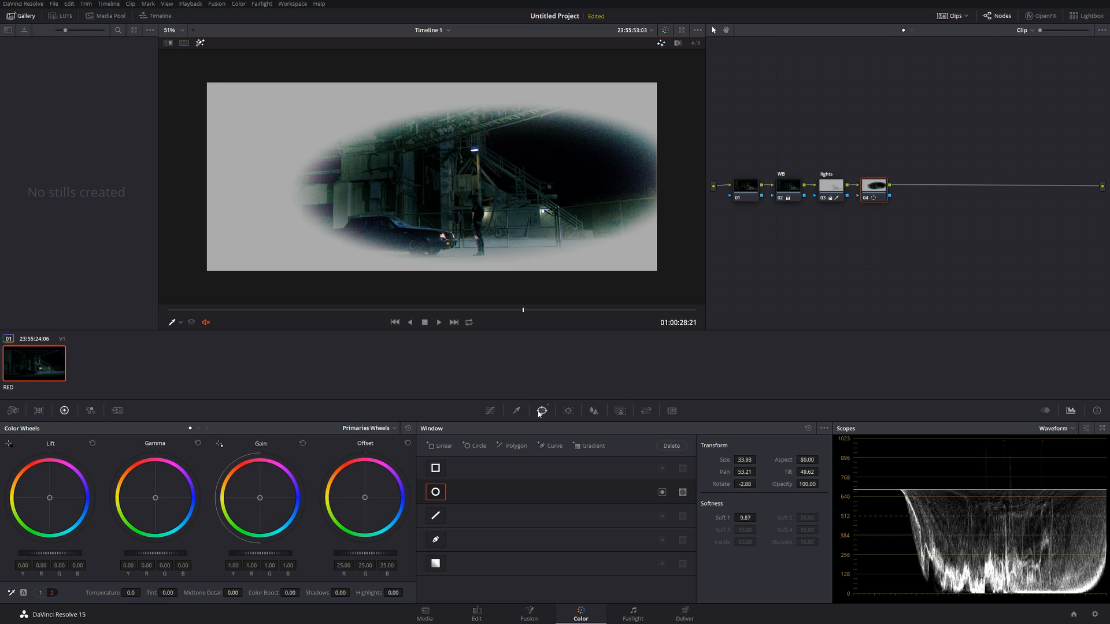
{"action": "left_click", "coordinate": [515, 412]}
{"action": "left_click", "coordinate": [627, 429]}
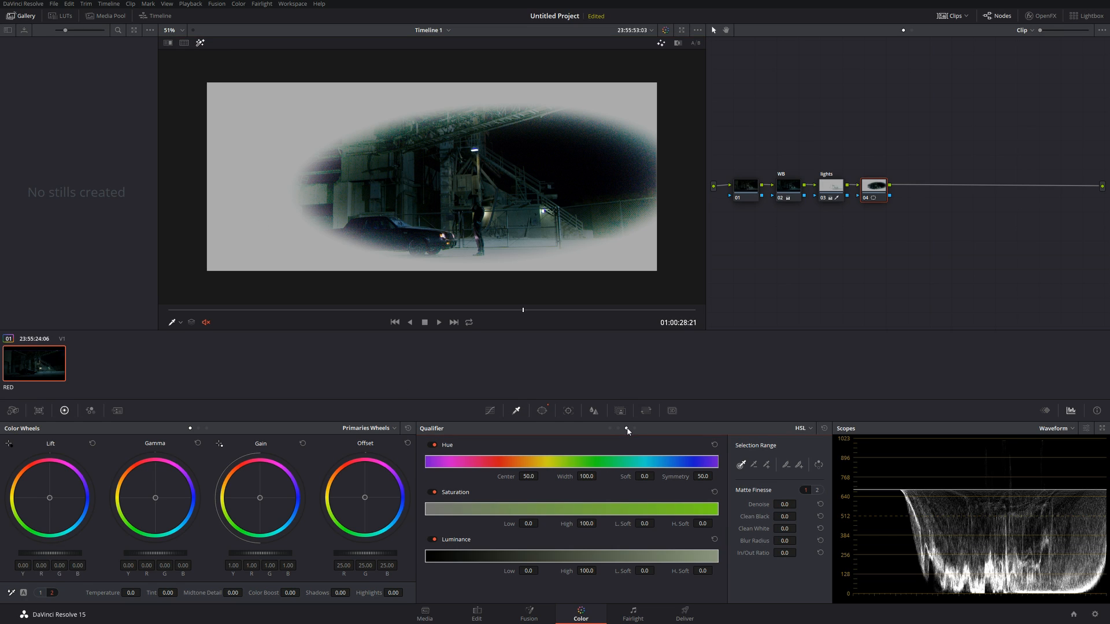
{"action": "left_click_drag", "start_coordinate": [528, 572], "coordinate": [541, 571]}
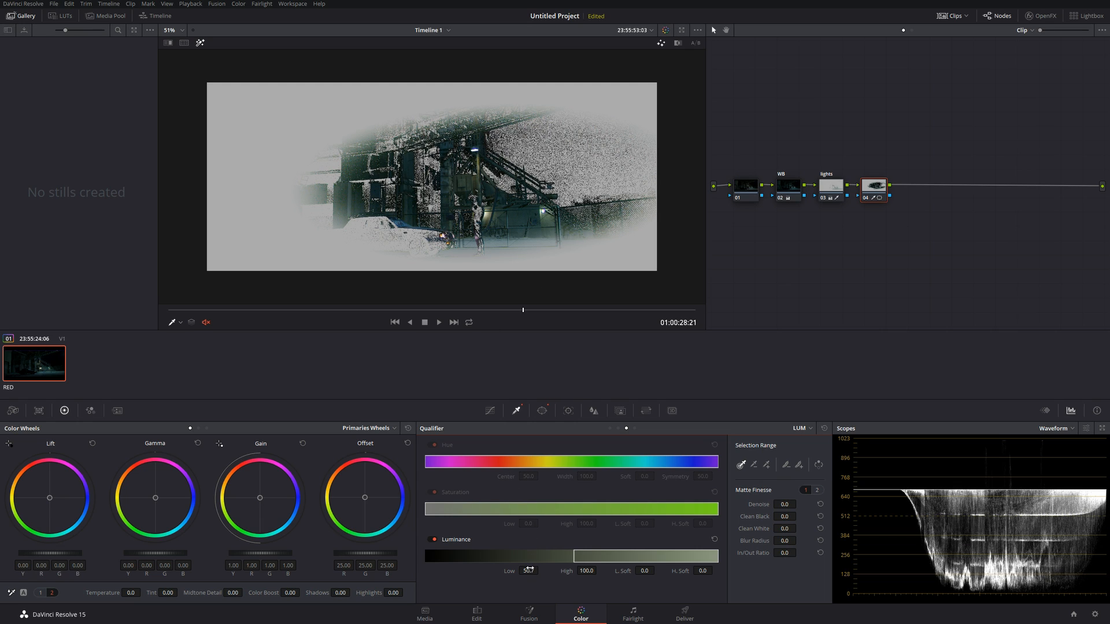
{"action": "left_click_drag", "start_coordinate": [529, 570], "coordinate": [540, 571]}
{"action": "left_click_drag", "start_coordinate": [645, 570], "coordinate": [644, 571]}
{"action": "left_click_drag", "start_coordinate": [526, 572], "coordinate": [556, 575]}
{"action": "left_click_drag", "start_coordinate": [637, 572], "coordinate": [640, 569]}
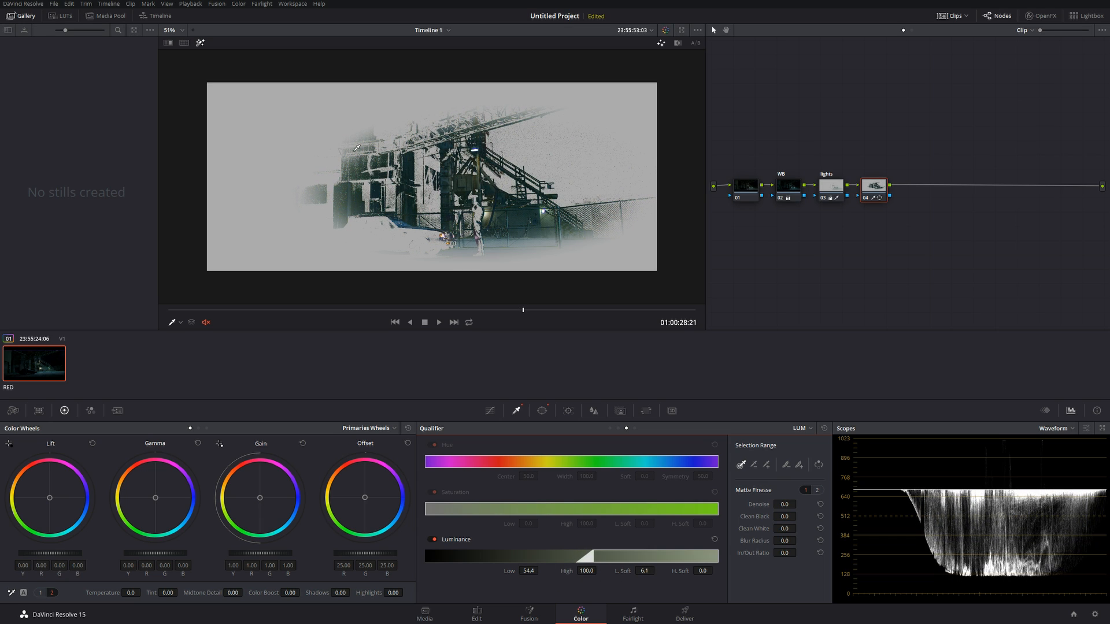
{"action": "left_click", "coordinate": [200, 43]}
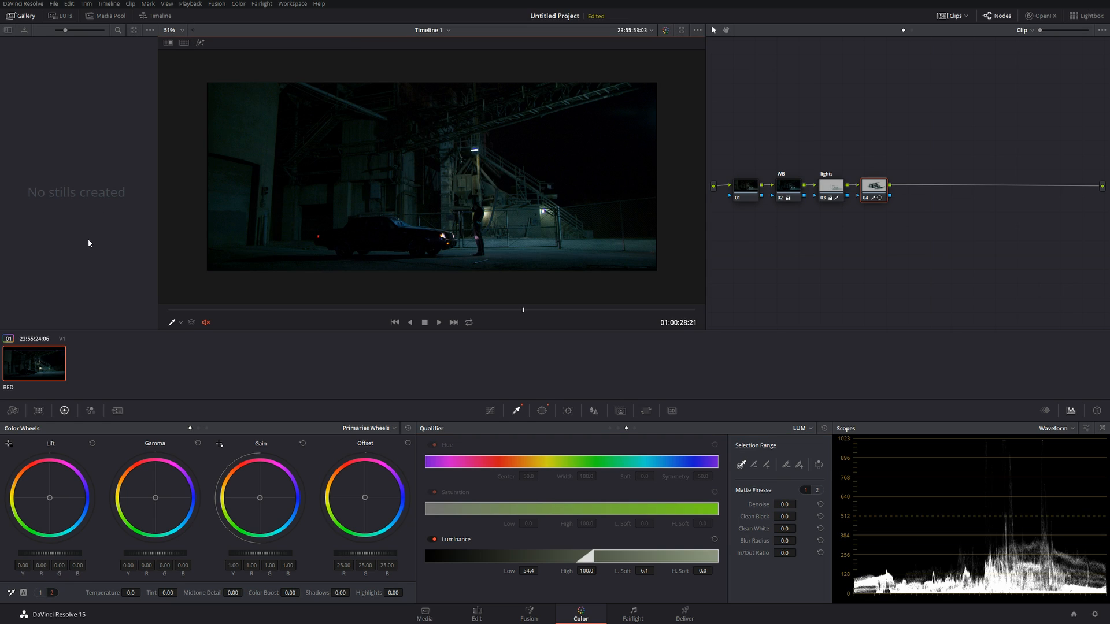
Label node 04 PLANT and lower its contrast pivot to 0.318
{"action": "right_click", "coordinate": [864, 181]}
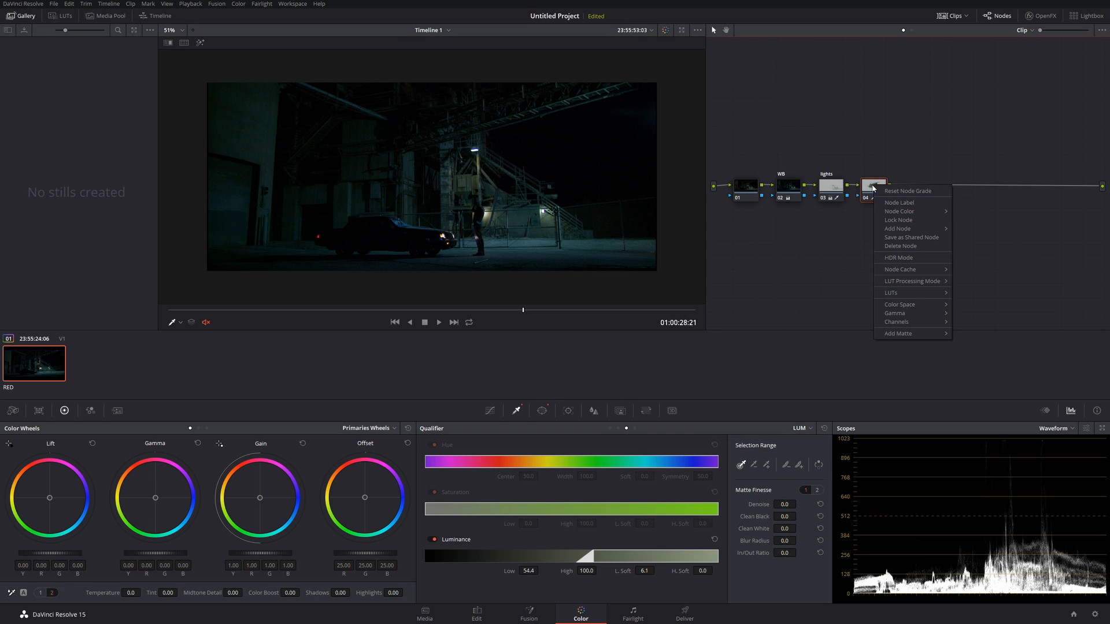
{"action": "left_click", "coordinate": [892, 207]}
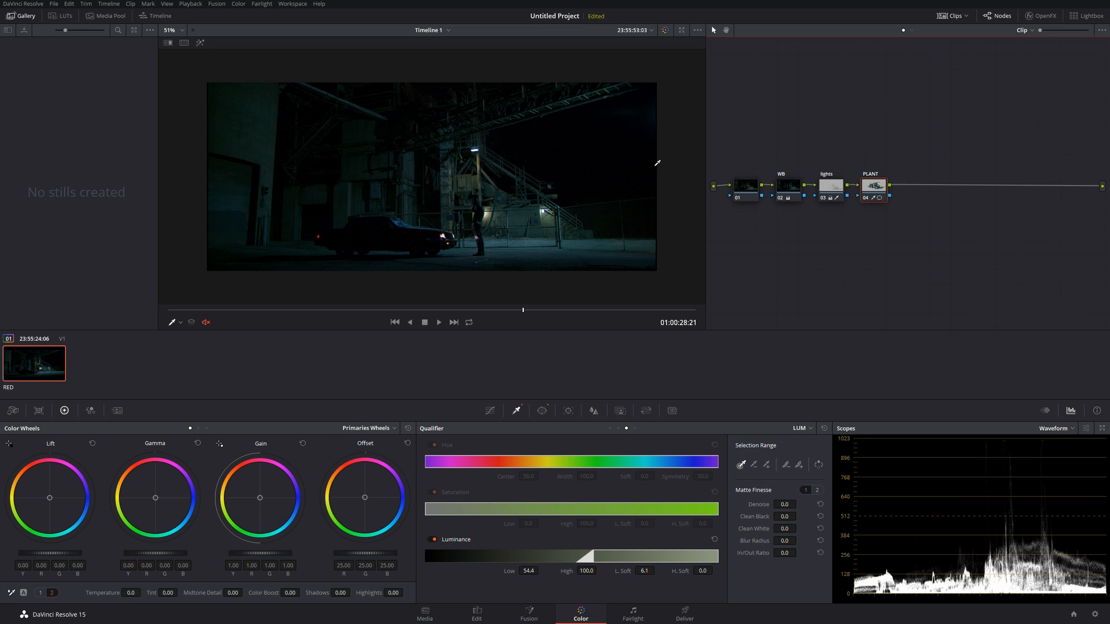
{"action": "scroll", "coordinate": [547, 207], "scroll_direction": "up", "scroll_amount": 7}
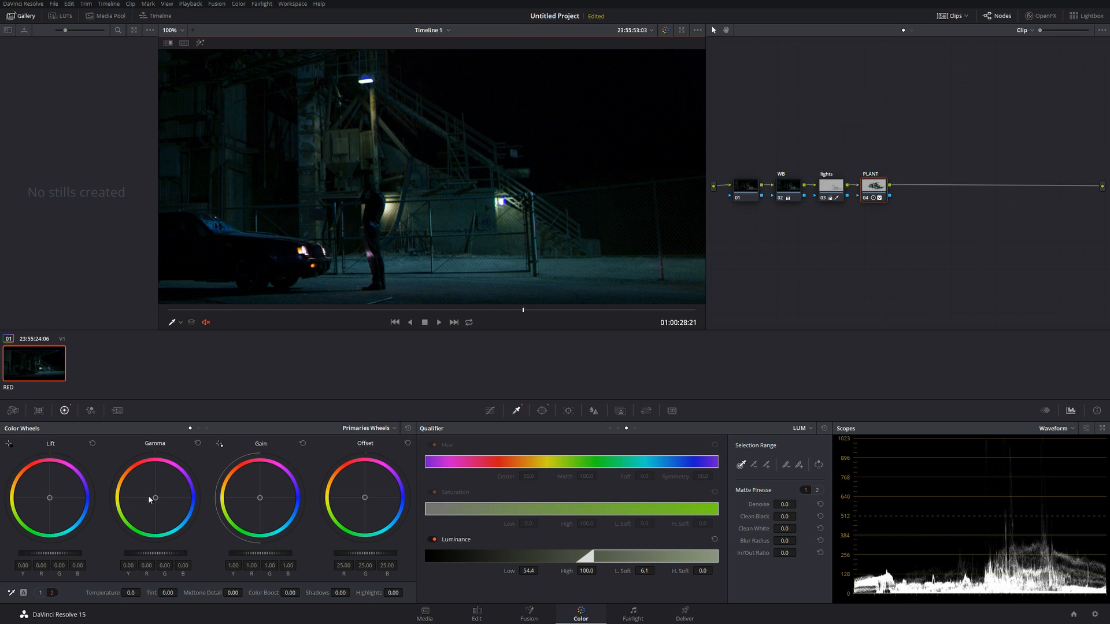
{"action": "left_click", "coordinate": [41, 593]}
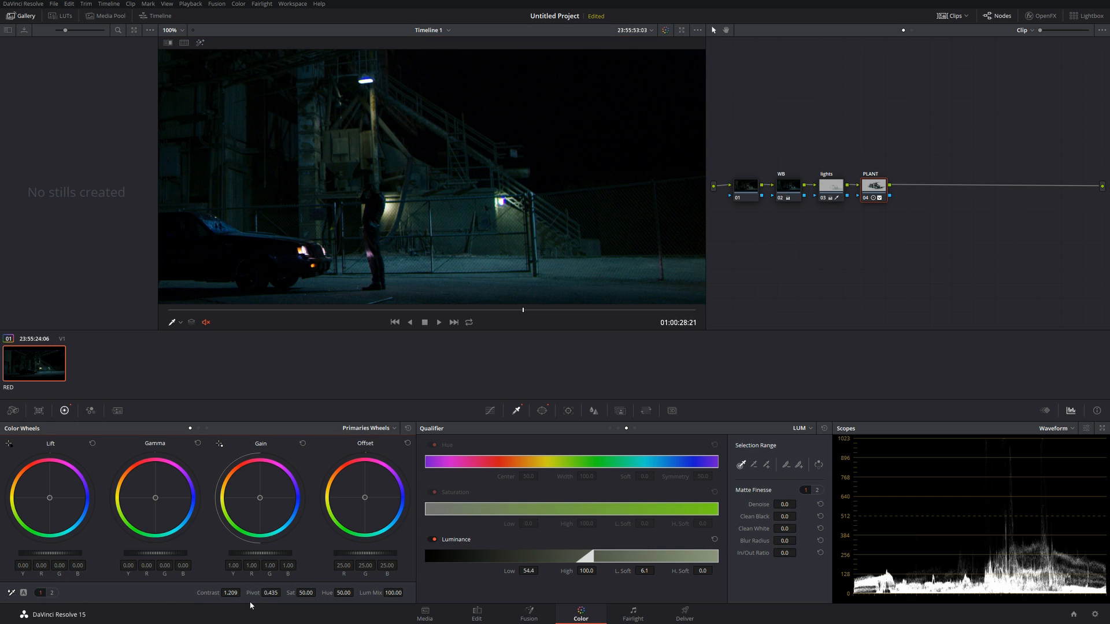
{"action": "mouse_move", "coordinate": [271, 593]}
{"action": "left_mouse_down"}
{"action": "mouse_move", "coordinate": [227, 593]}
{"action": "mouse_move", "coordinate": [298, 593]}
{"action": "mouse_move", "coordinate": [269, 593]}
{"action": "left_mouse_up"}
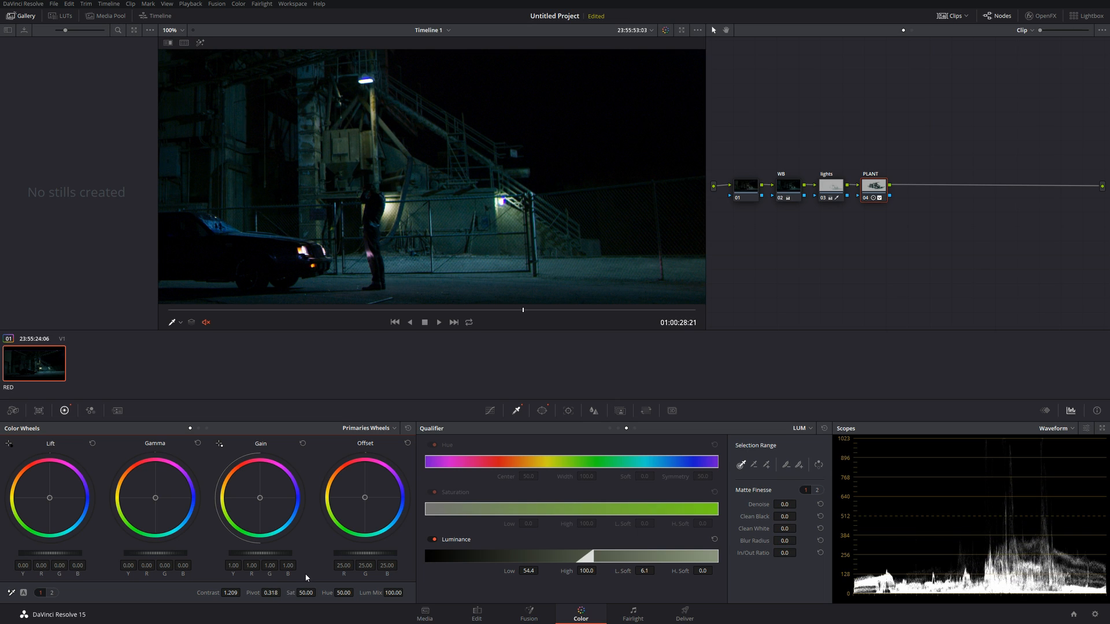
Fit the whole frame in the viewer and compare the shot with the PLANT node disabled and enabled
{"action": "key", "text": "shift+z"}
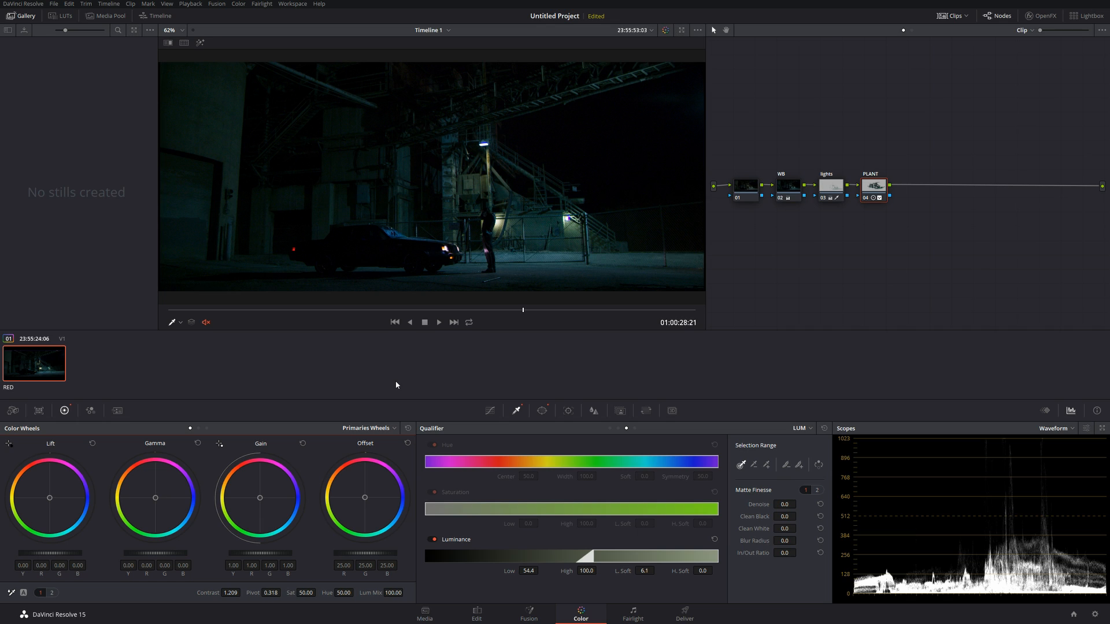
{"action": "key", "text": "ctrl+d"}
{"action": "key", "text": "ctrl+d"}
{"action": "key", "text": "ctrl+d"}
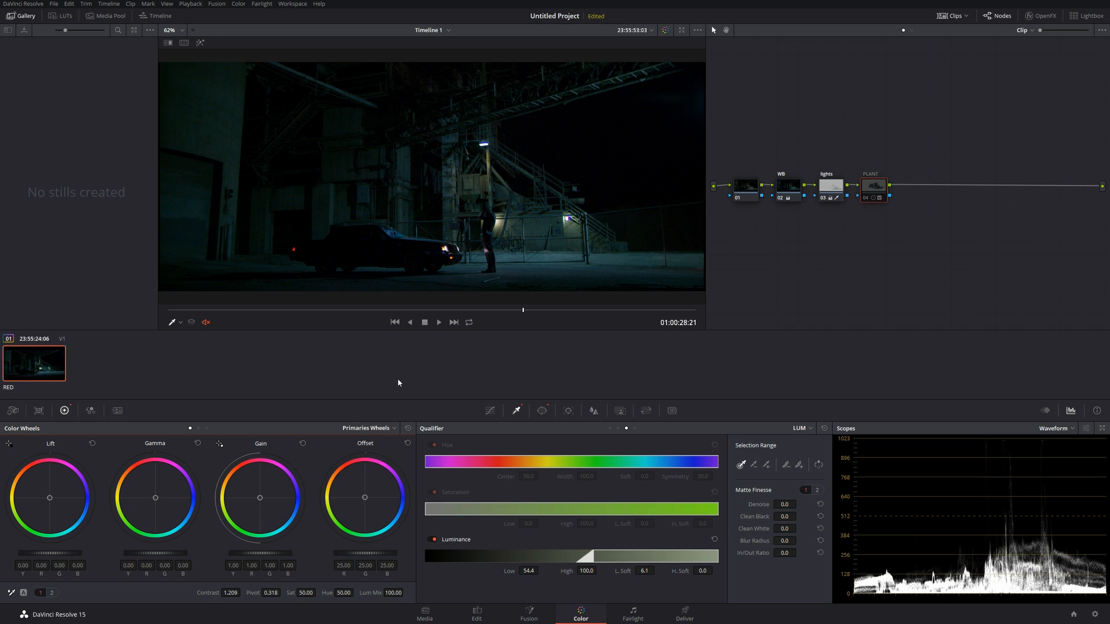
{"action": "key", "text": "ctrl+d"}
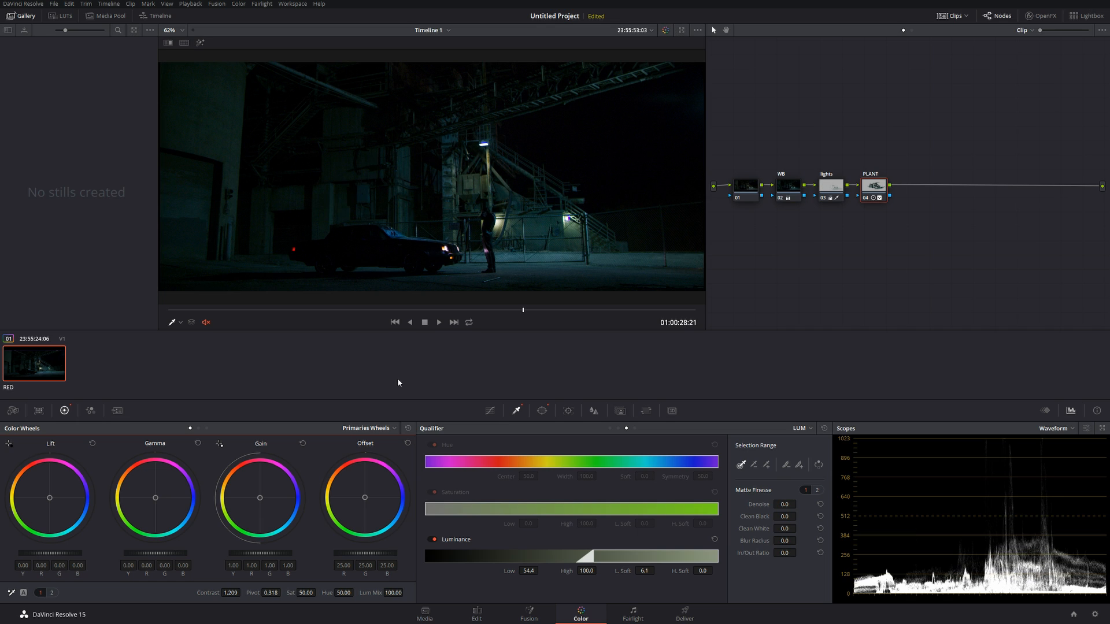
{"action": "key", "text": "ctrl+d"}
{"action": "key", "text": "ctrl+d"}
{"action": "key", "text": "ctrl+d"}
{"action": "key", "text": "ctrl+d"}
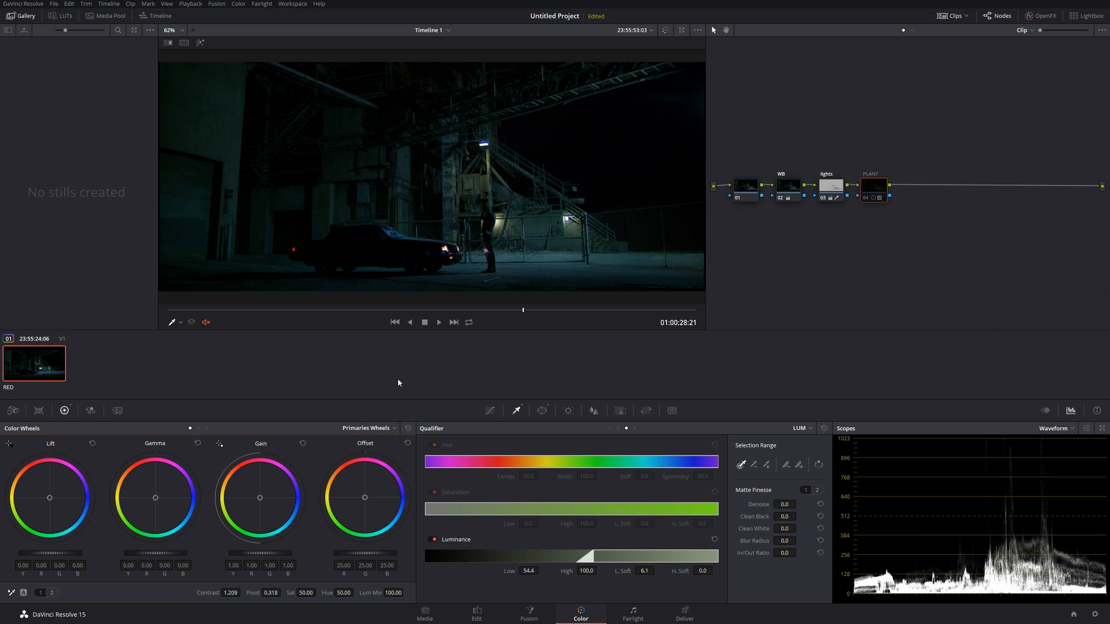
{"action": "key", "text": "ctrl+d"}
{"action": "key", "text": "ctrl+d"}
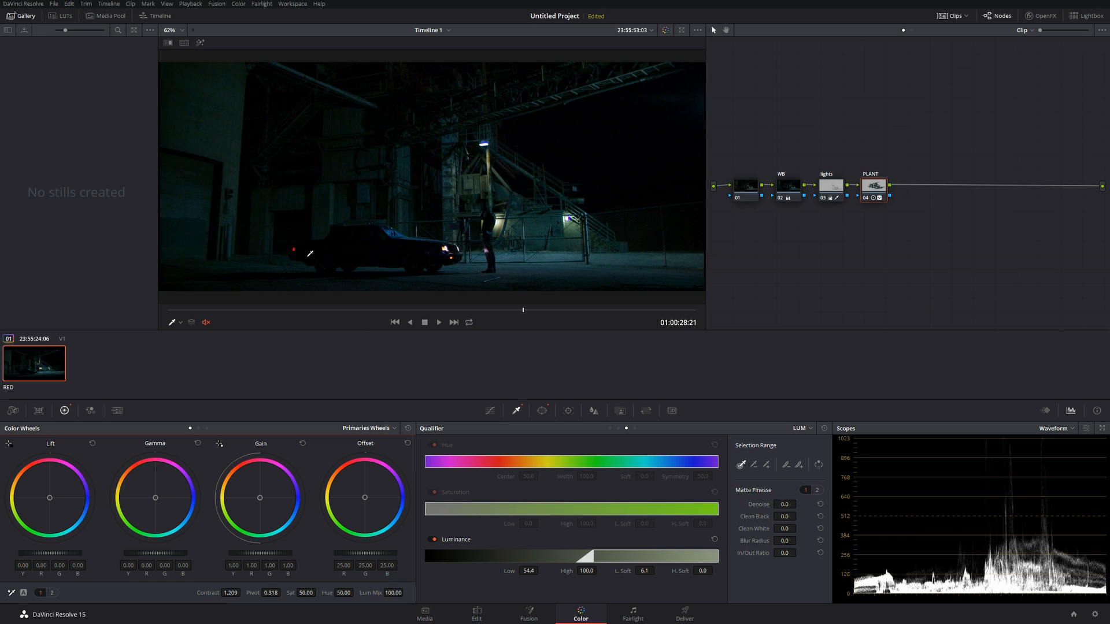
Add a serial node after PLANT and label it ground
{"action": "key", "text": "alt+s"}
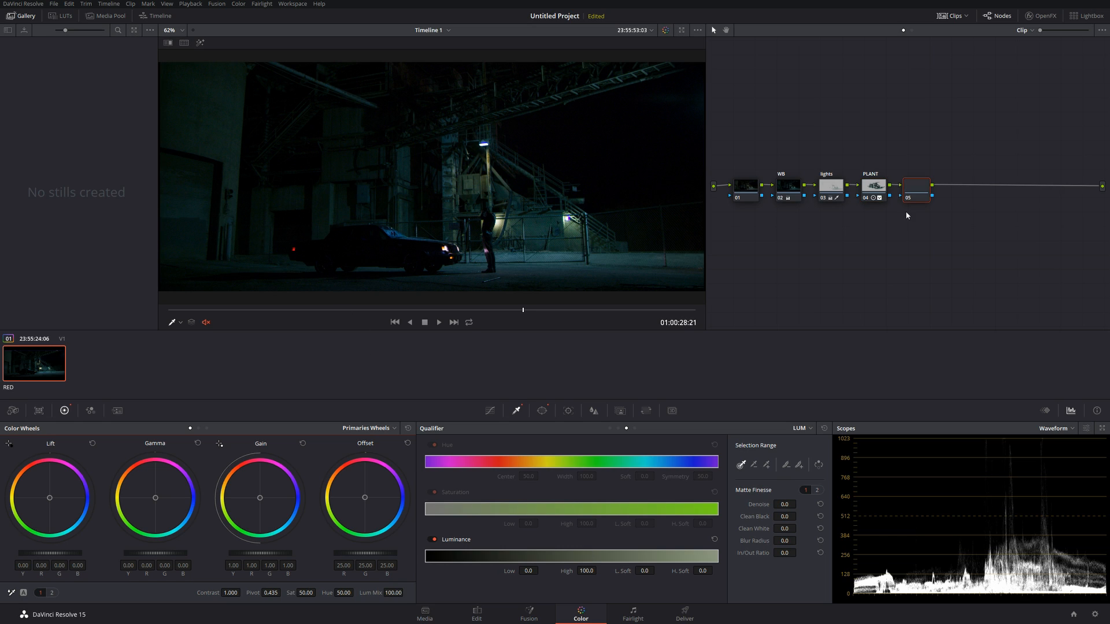
{"action": "right_click", "coordinate": [918, 183]}
{"action": "left_click", "coordinate": [947, 200]}
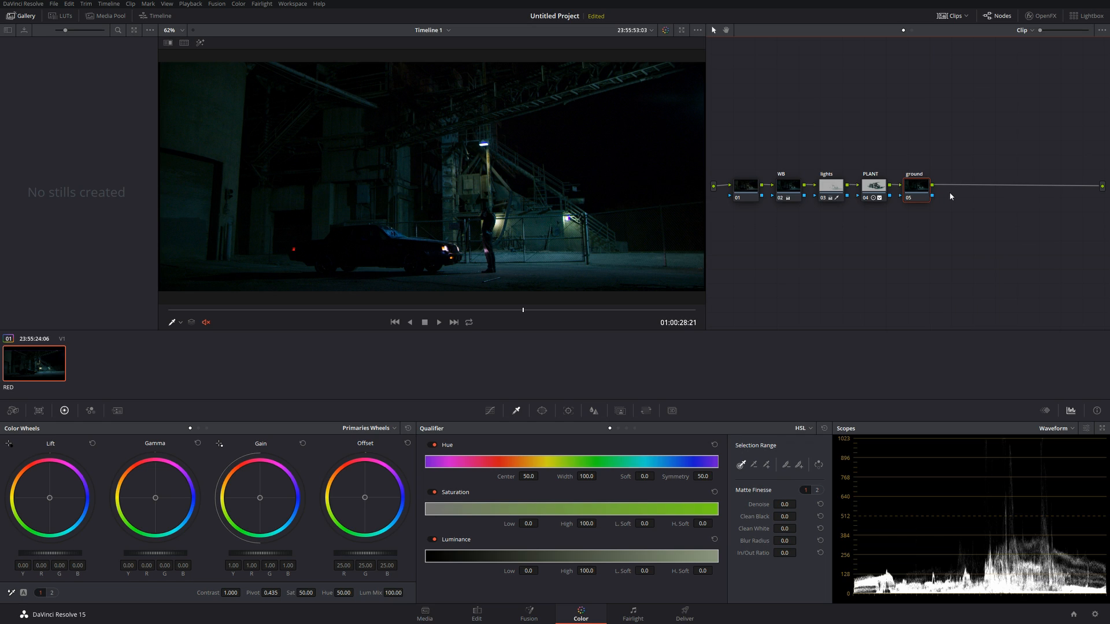
Draw a closed curve window on the ground node around the lit ground, from beneath the car past the frame's right and lower edges
{"action": "left_click", "coordinate": [542, 410]}
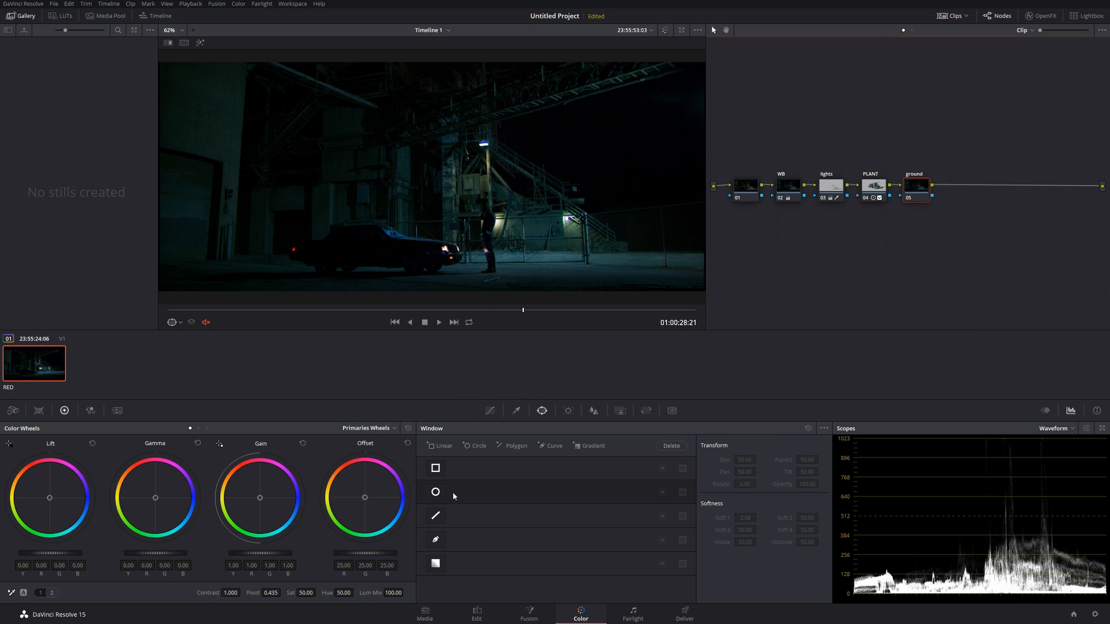
{"action": "left_click", "coordinate": [436, 539]}
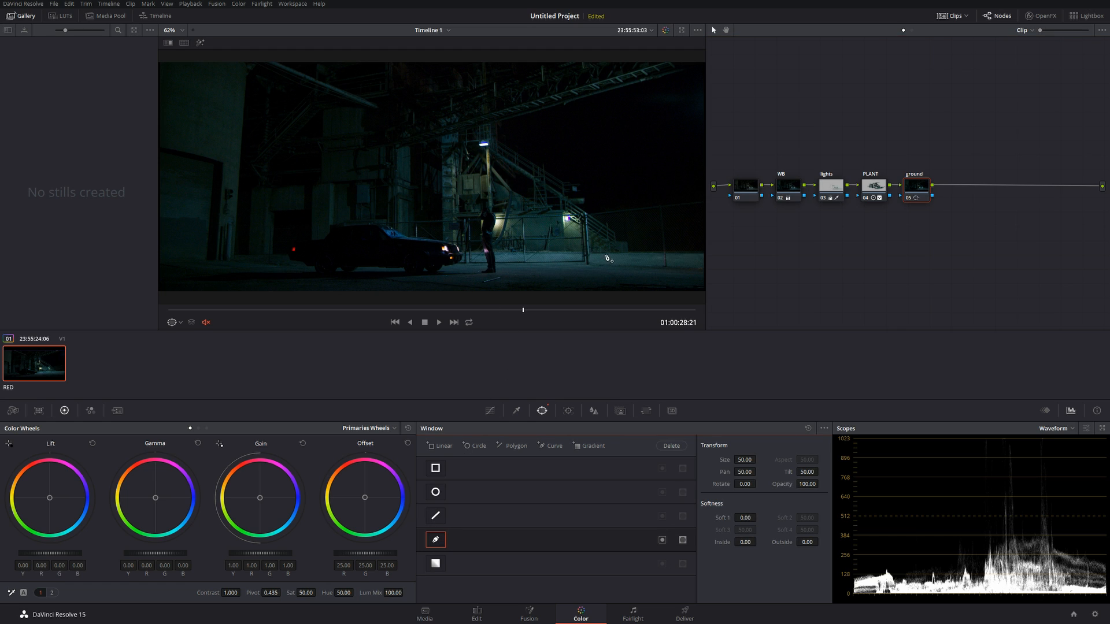
{"action": "left_click", "coordinate": [636, 253]}
{"action": "mouse_move", "coordinate": [478, 254]}
{"action": "left_mouse_down"}
{"action": "mouse_move", "coordinate": [318, 272]}
{"action": "mouse_move", "coordinate": [297, 298]}
{"action": "mouse_move", "coordinate": [332, 302]}
{"action": "left_mouse_up"}
{"action": "scroll", "coordinate": [443, 301], "scroll_direction": "down", "scroll_amount": 1}
{"action": "left_click", "coordinate": [490, 291]}
{"action": "left_click", "coordinate": [553, 291]}
{"action": "left_click", "coordinate": [605, 290]}
{"action": "left_click", "coordinate": [641, 286]}
{"action": "left_click", "coordinate": [676, 282]}
{"action": "left_click", "coordinate": [688, 265]}
{"action": "left_click", "coordinate": [674, 254]}
{"action": "left_click", "coordinate": [640, 249]}
{"action": "left_click", "coordinate": [609, 243]}
Soften the ground window with Soft 1 at 4.72 and Inside at 1.88, checking the highlighted matte
{"action": "left_click", "coordinate": [200, 43]}
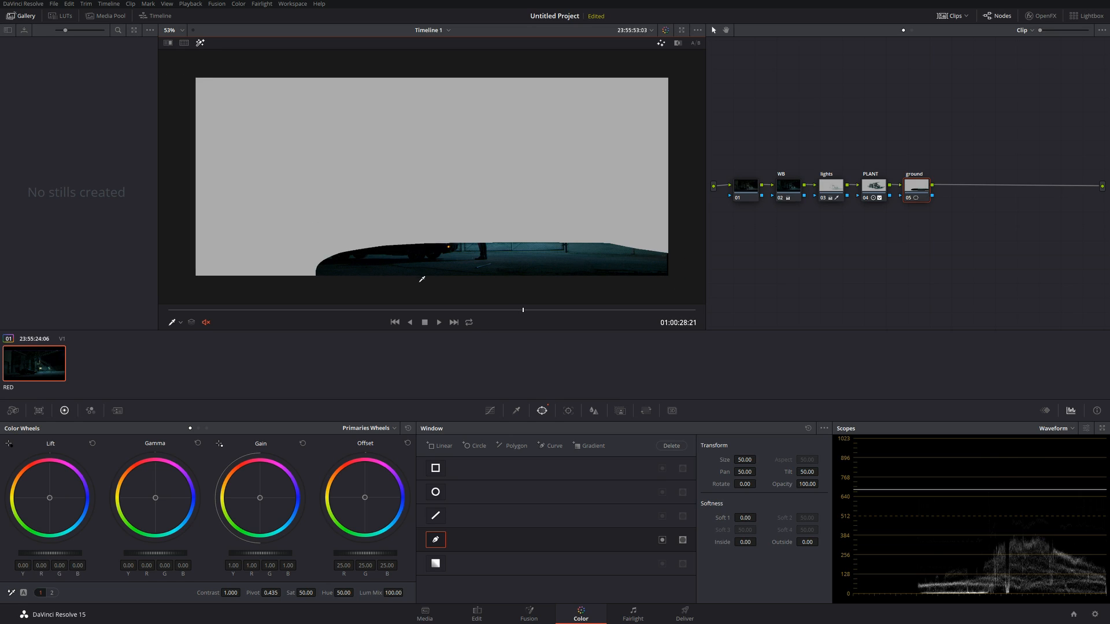
{"action": "left_click_drag", "start_coordinate": [729, 518], "coordinate": [760, 542]}
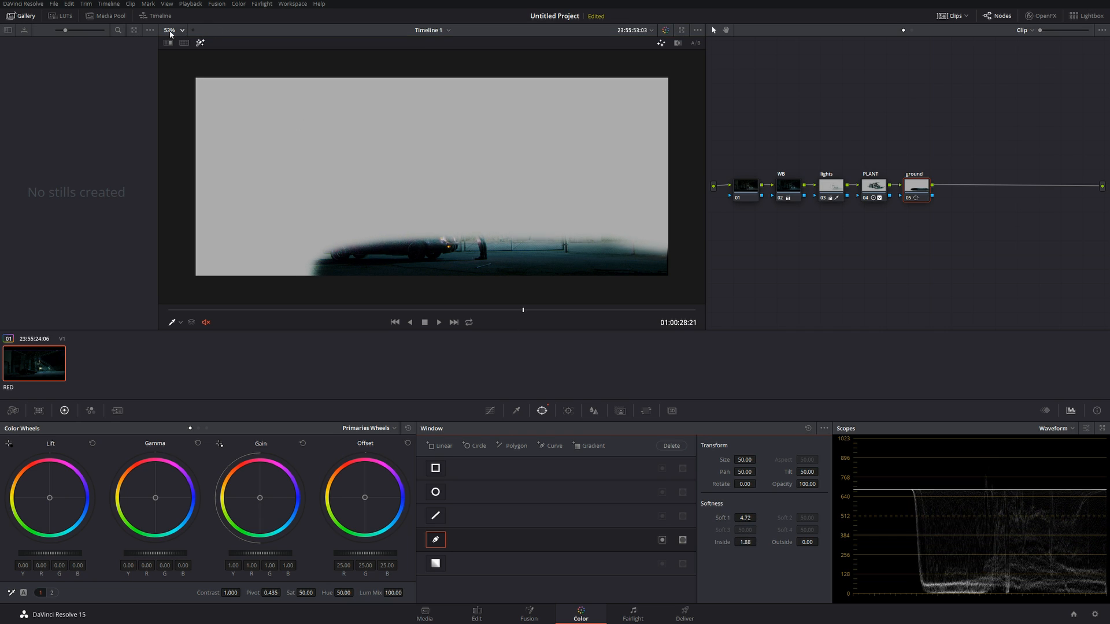
{"action": "left_click", "coordinate": [200, 43]}
{"action": "scroll", "coordinate": [545, 288], "scroll_direction": "up", "scroll_amount": 2}
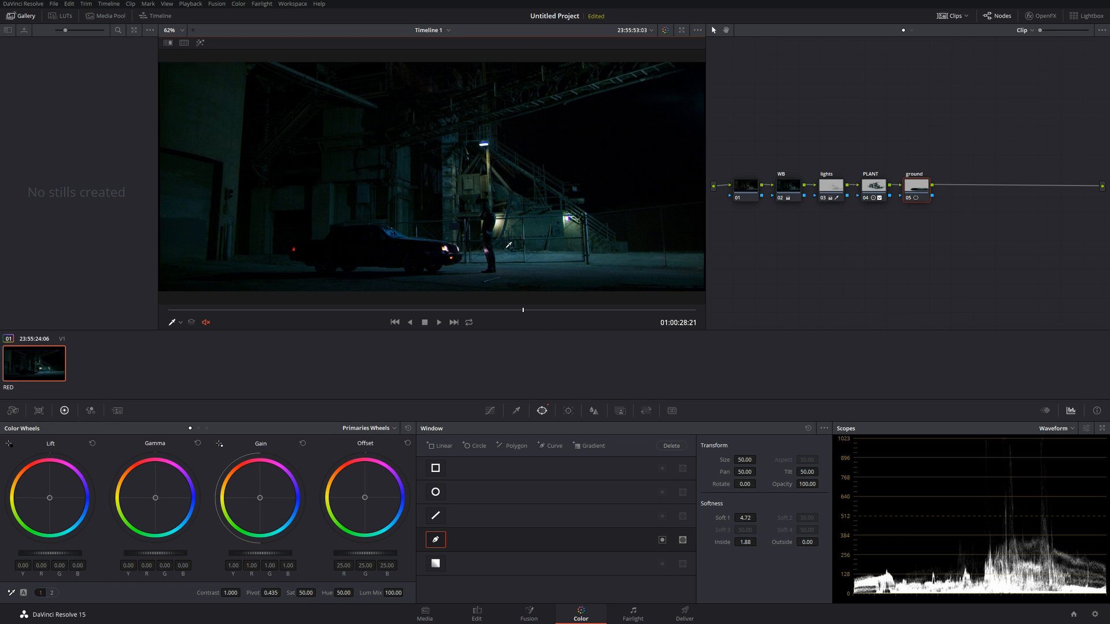
Track the PLANT window with only pan and tilt enabled, forward and backward from 01:00:16:09 across the whole clip
{"action": "left_click_drag", "start_coordinate": [242, 311], "coordinate": [172, 317]}
{"action": "left_click", "coordinate": [873, 186]}
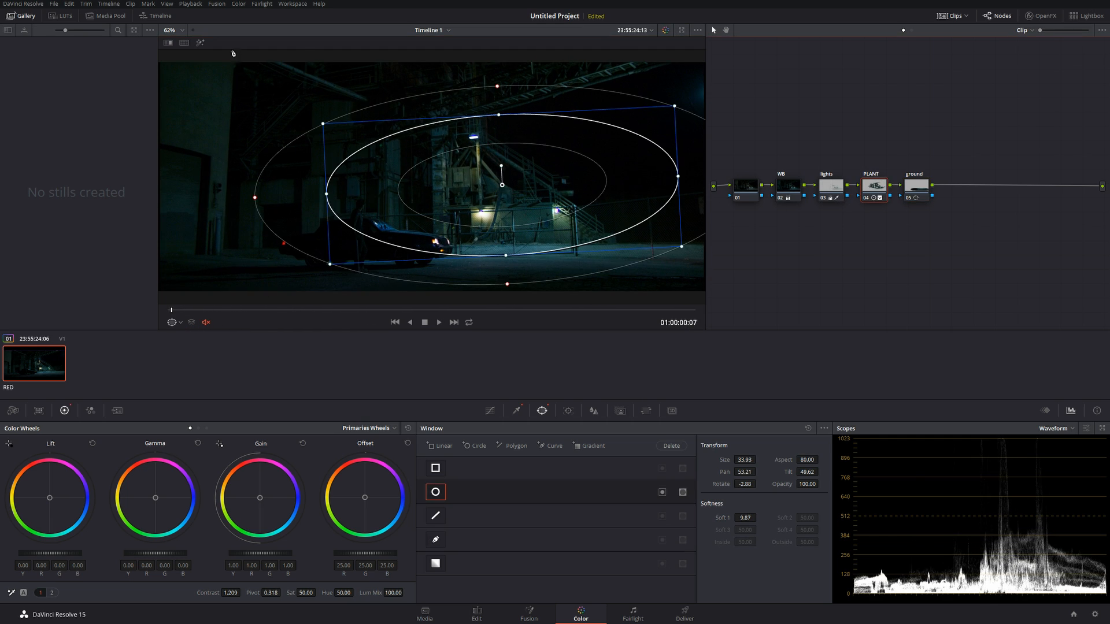
{"action": "left_click_drag", "start_coordinate": [173, 312], "coordinate": [168, 312]}
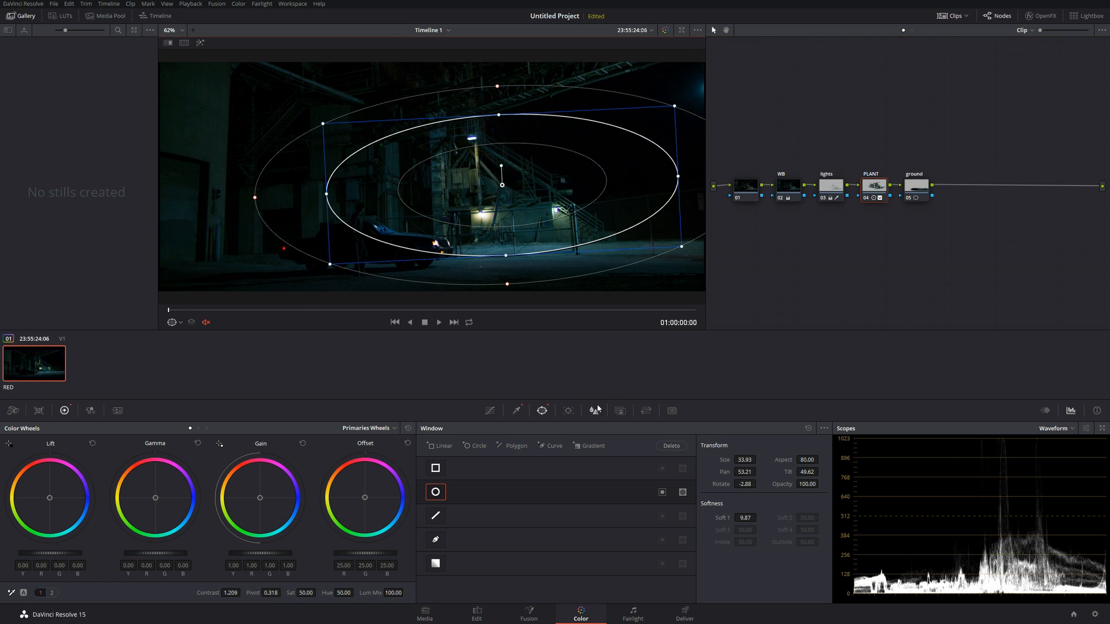
{"action": "left_click_drag", "start_coordinate": [430, 310], "coordinate": [370, 322]}
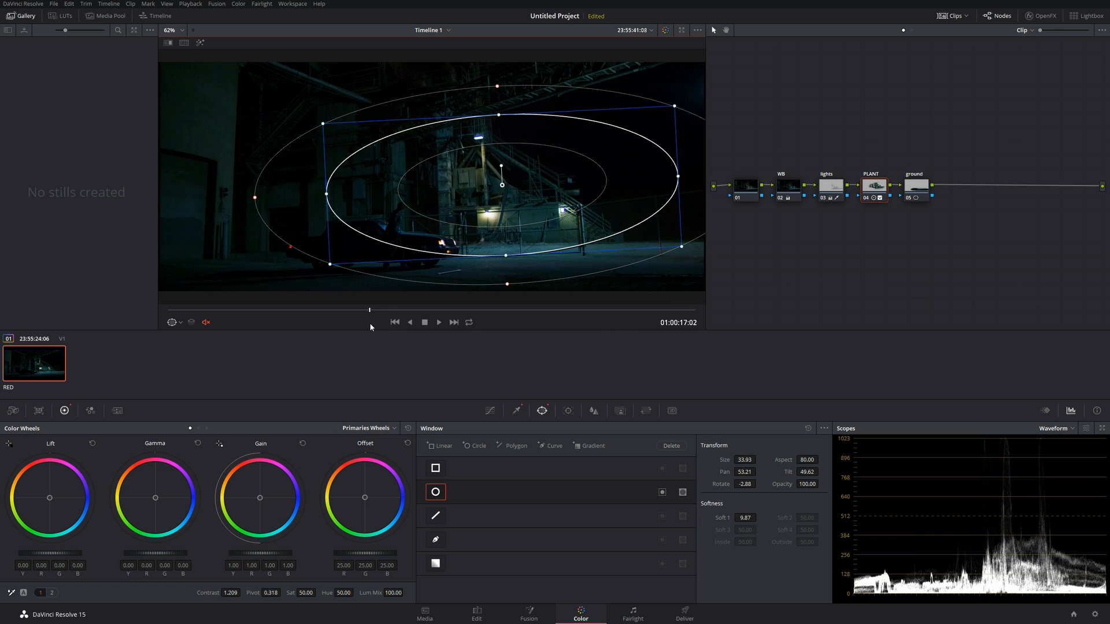
{"action": "left_click", "coordinate": [568, 411]}
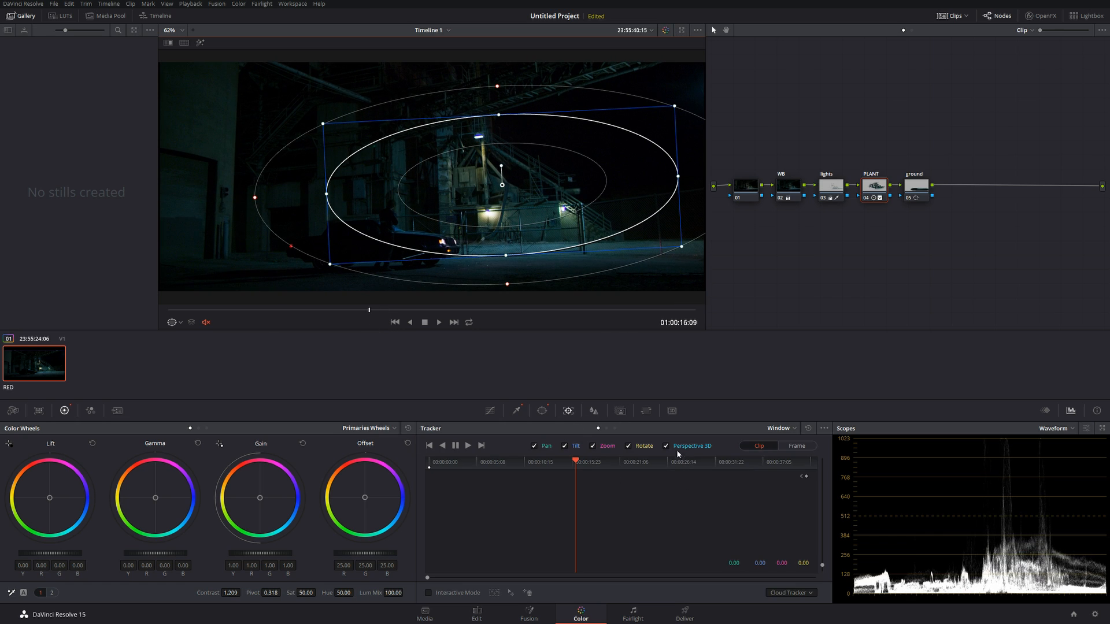
{"action": "left_click", "coordinate": [629, 447]}
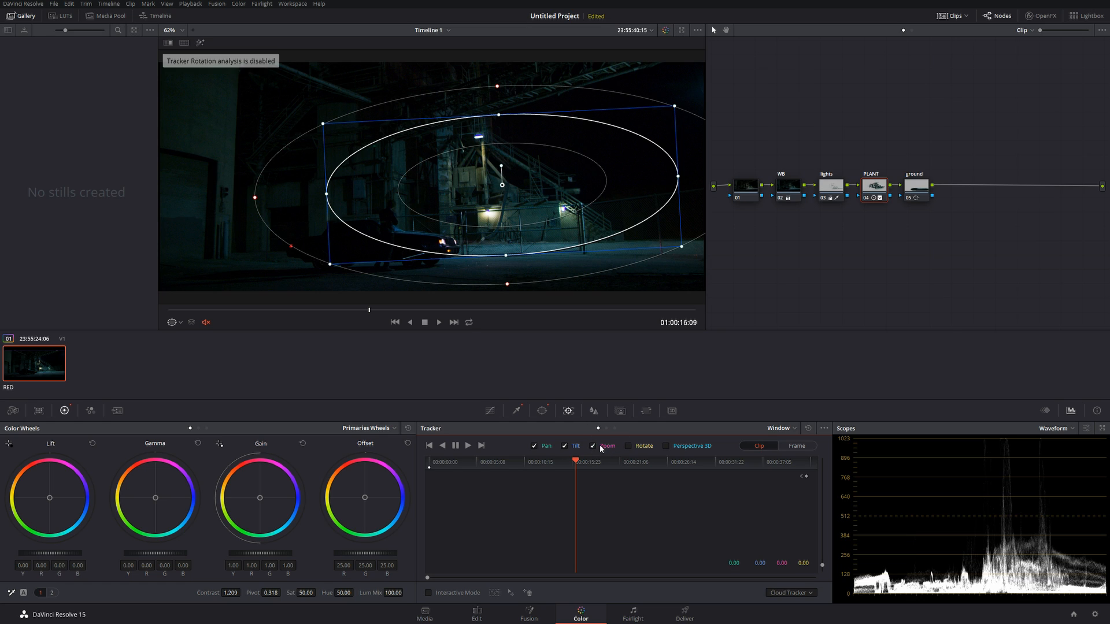
{"action": "left_click", "coordinate": [593, 446]}
{"action": "left_click", "coordinate": [468, 446]}
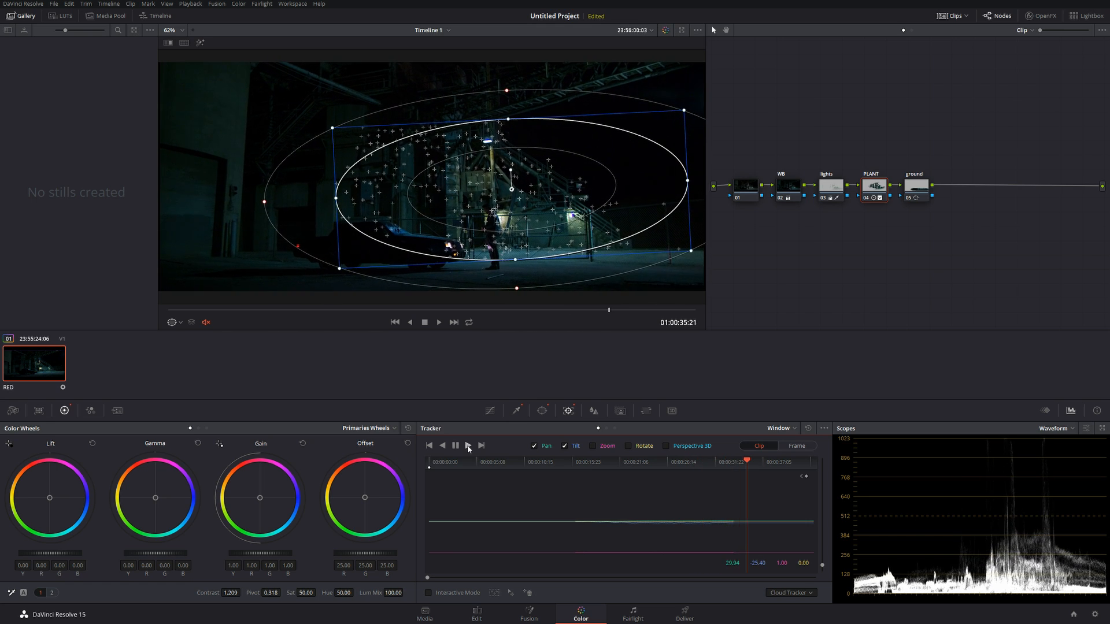
{"action": "left_click", "coordinate": [582, 466]}
{"action": "left_click", "coordinate": [443, 446]}
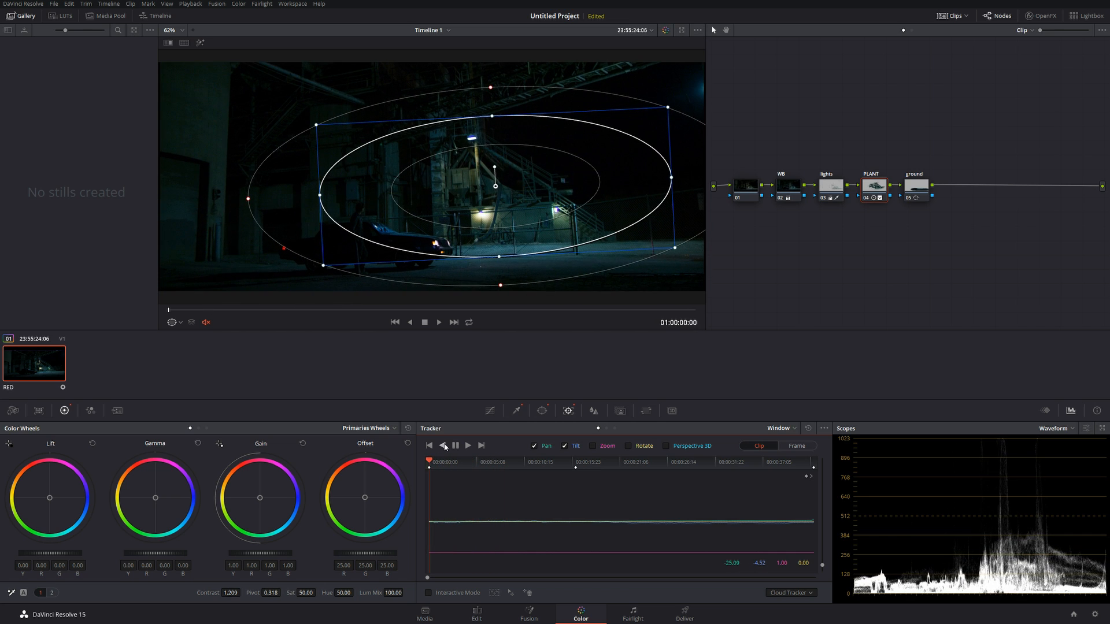
Select the ground node, check its window along the clip, and track the window forward from 01:00:04:21
{"action": "left_click", "coordinate": [915, 185]}
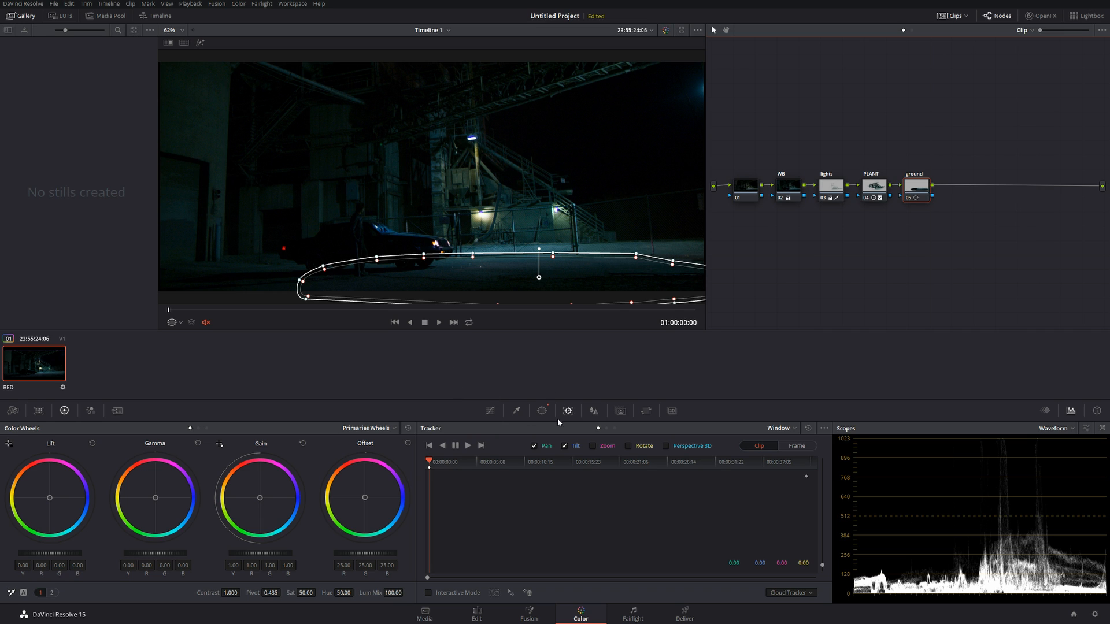
{"action": "left_click_drag", "start_coordinate": [462, 311], "coordinate": [656, 320]}
{"action": "left_click_drag", "start_coordinate": [682, 312], "coordinate": [227, 313]}
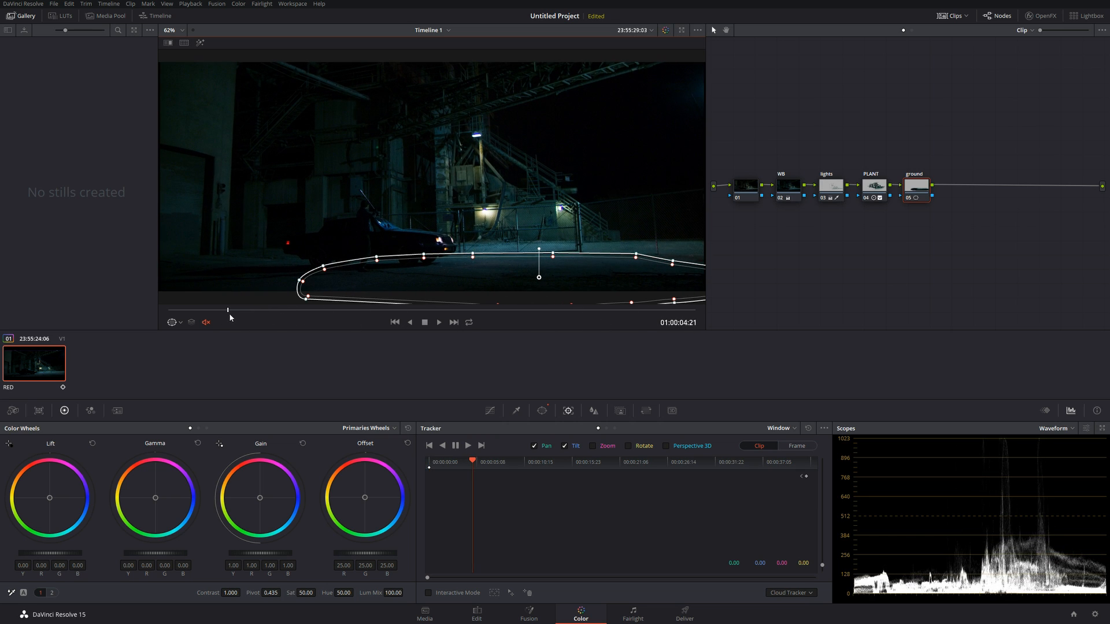
{"action": "left_click", "coordinate": [467, 445]}
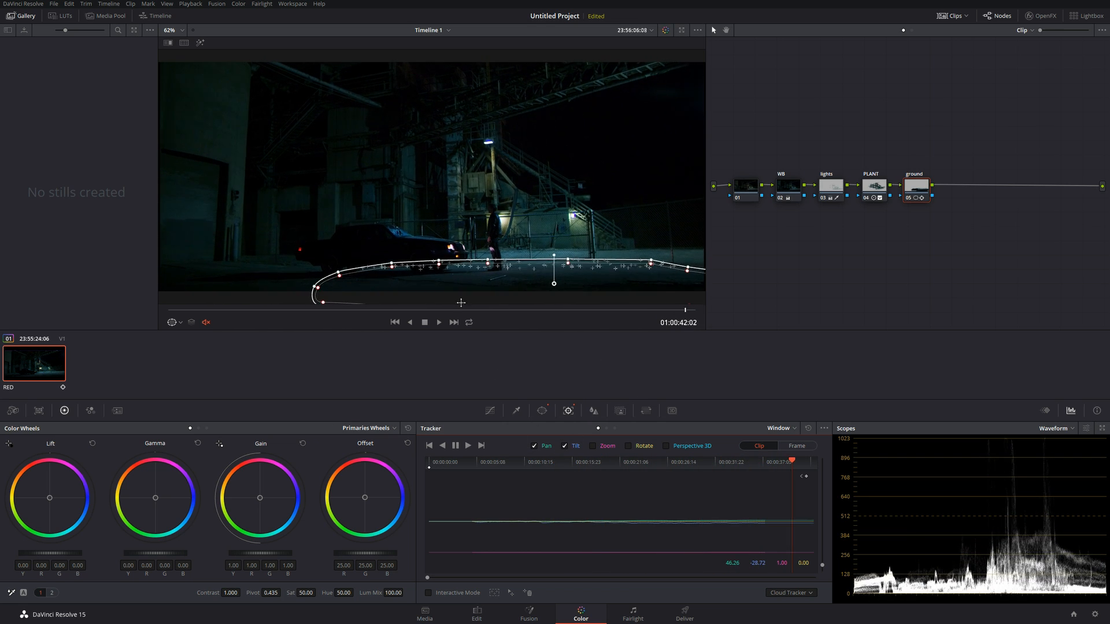
At 01:00:13:19, reshape the ground window by pulling the point beneath the car down and raising the upper points along the fence
{"action": "left_click_drag", "start_coordinate": [439, 310], "coordinate": [339, 317]}
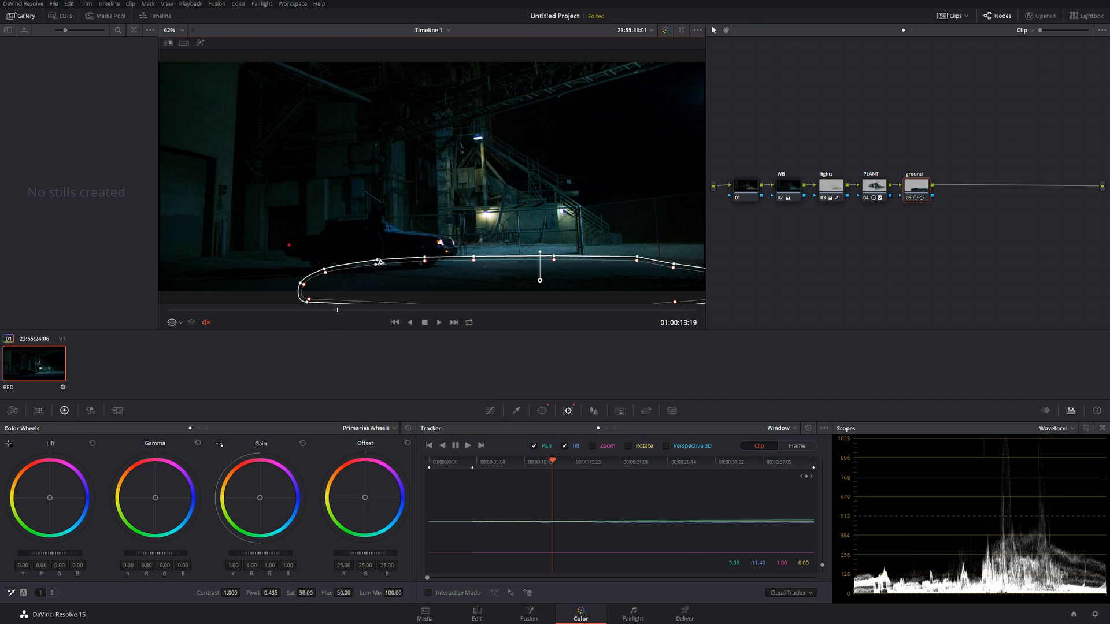
{"action": "left_click_drag", "start_coordinate": [379, 262], "coordinate": [385, 289]}
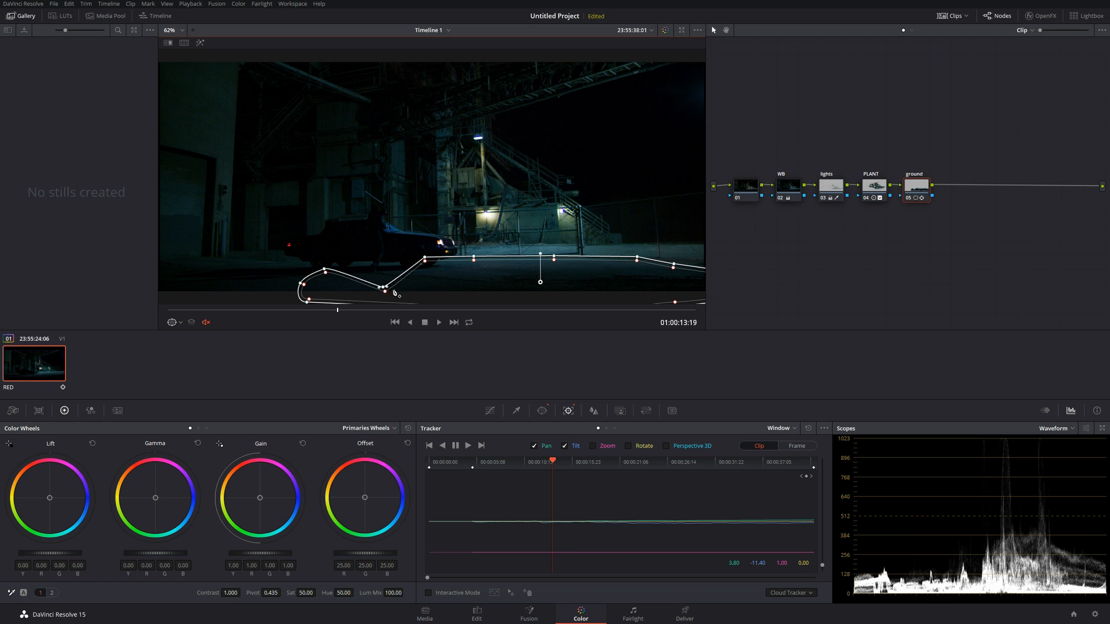
{"action": "left_click", "coordinate": [474, 257]}
{"action": "left_click_drag", "start_coordinate": [474, 259], "coordinate": [474, 254]}
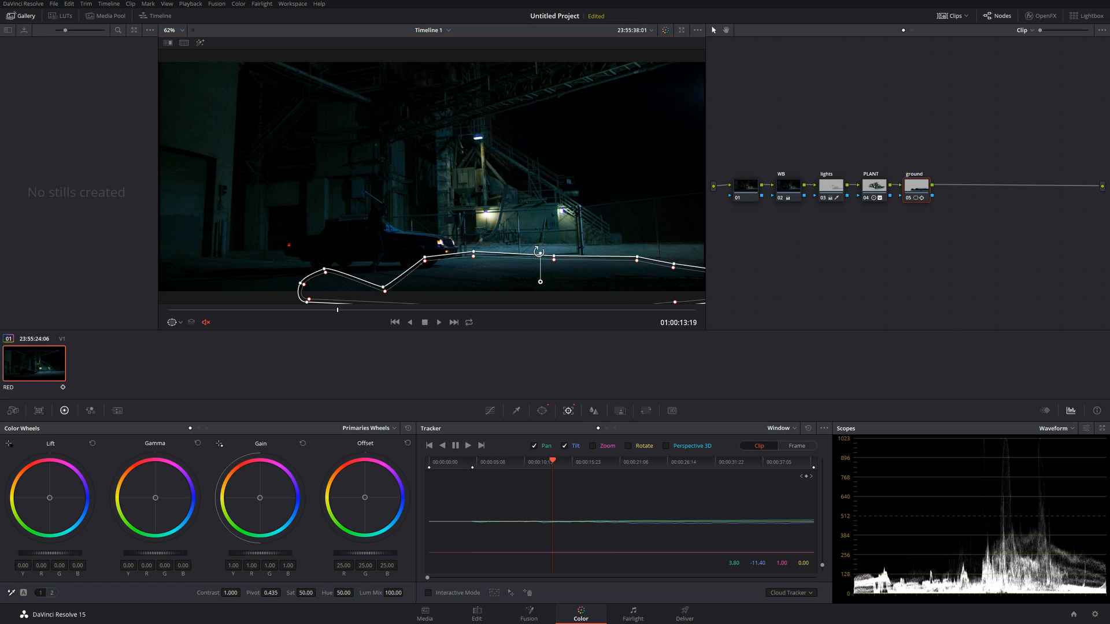
{"action": "left_click_drag", "start_coordinate": [554, 256], "coordinate": [556, 250]}
{"action": "left_click_drag", "start_coordinate": [638, 258], "coordinate": [684, 255]}
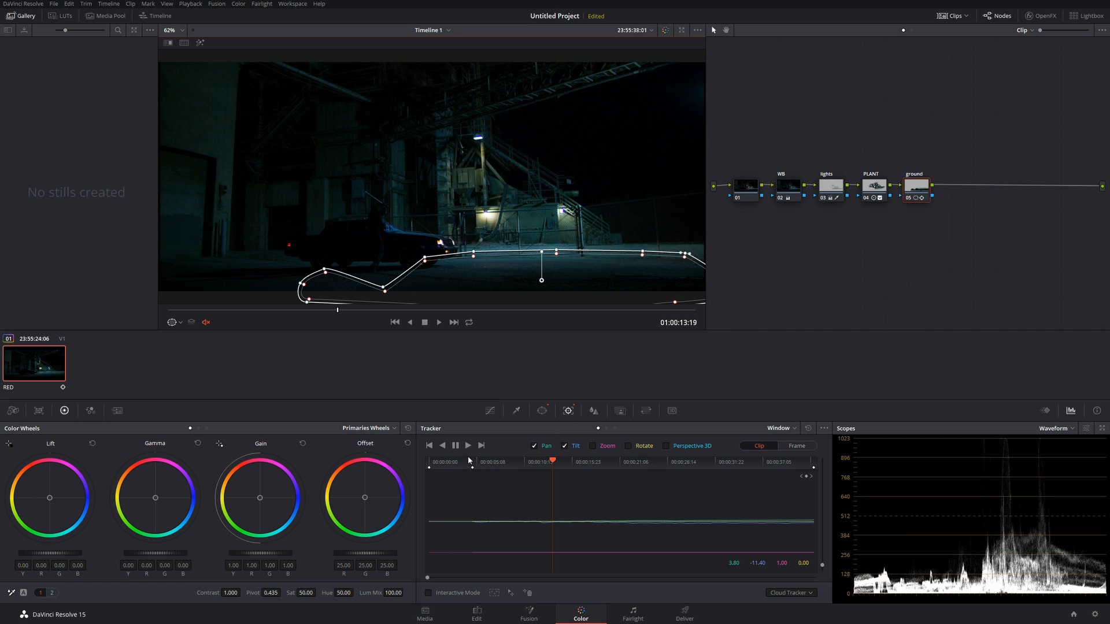
Retrack the reshaped ground window forward to the clip's end and backward to its first frame
{"action": "left_click", "coordinate": [468, 446]}
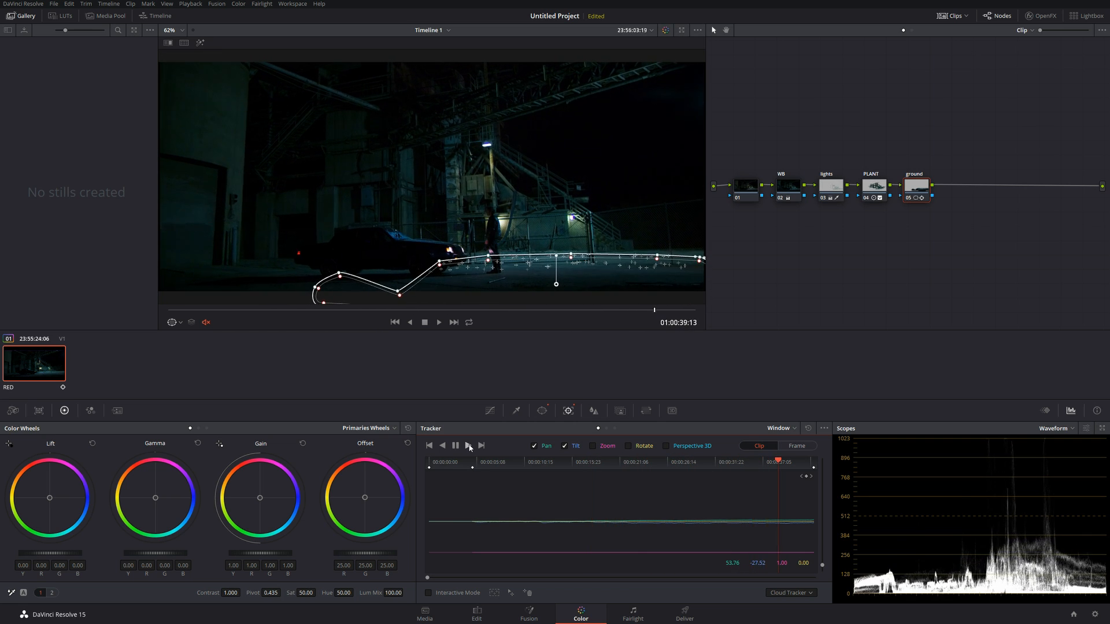
{"action": "left_click", "coordinate": [560, 467]}
{"action": "left_click", "coordinate": [442, 446]}
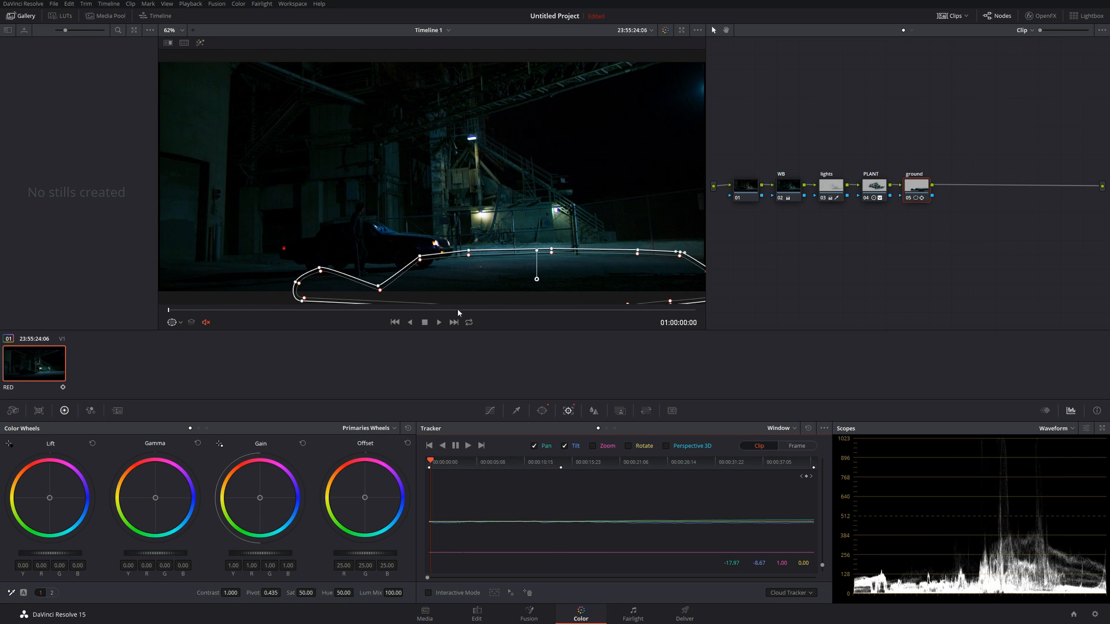
Raise the ground window's dipped point back under the car, check its matte, and set the node's contrast to 1.151 and pivot to 0.242
{"action": "left_click_drag", "start_coordinate": [379, 288], "coordinate": [381, 265]}
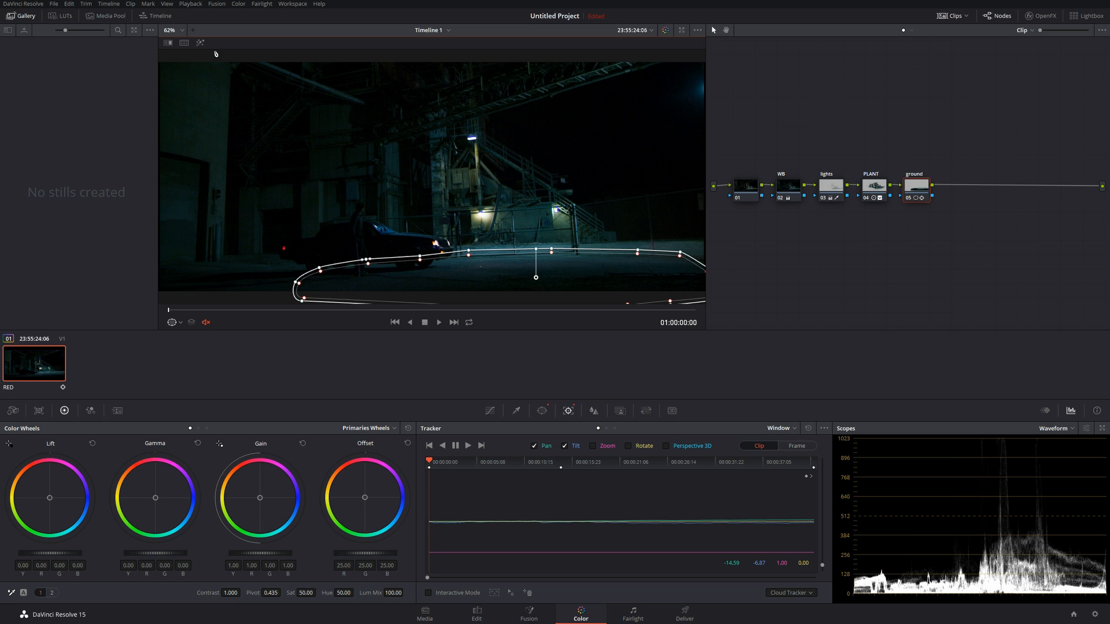
{"action": "left_click", "coordinate": [200, 44]}
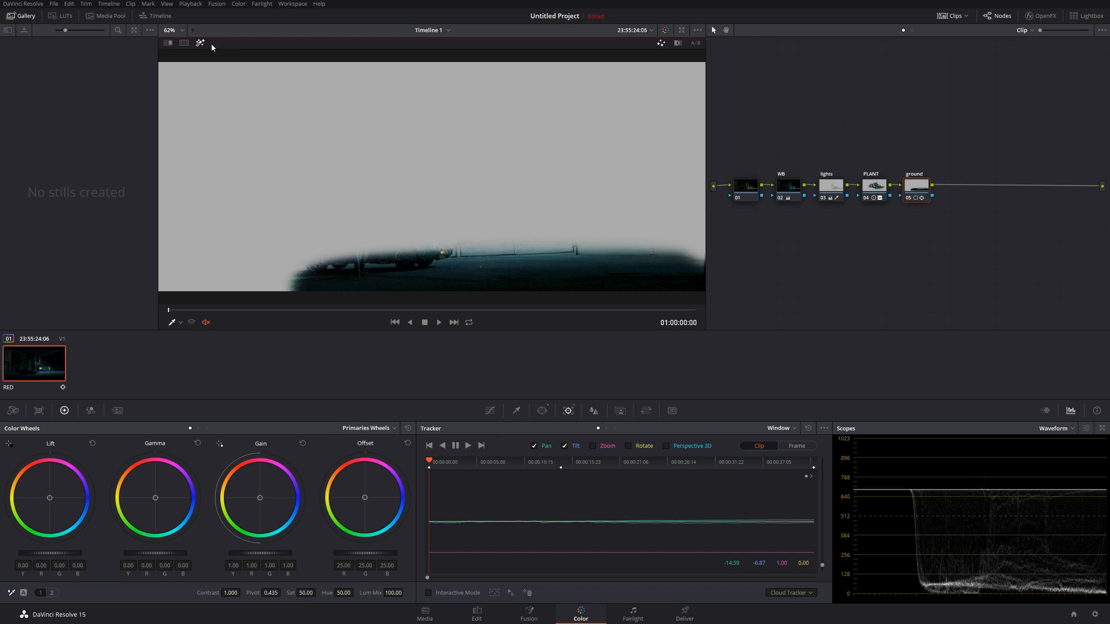
{"action": "left_click", "coordinate": [200, 43]}
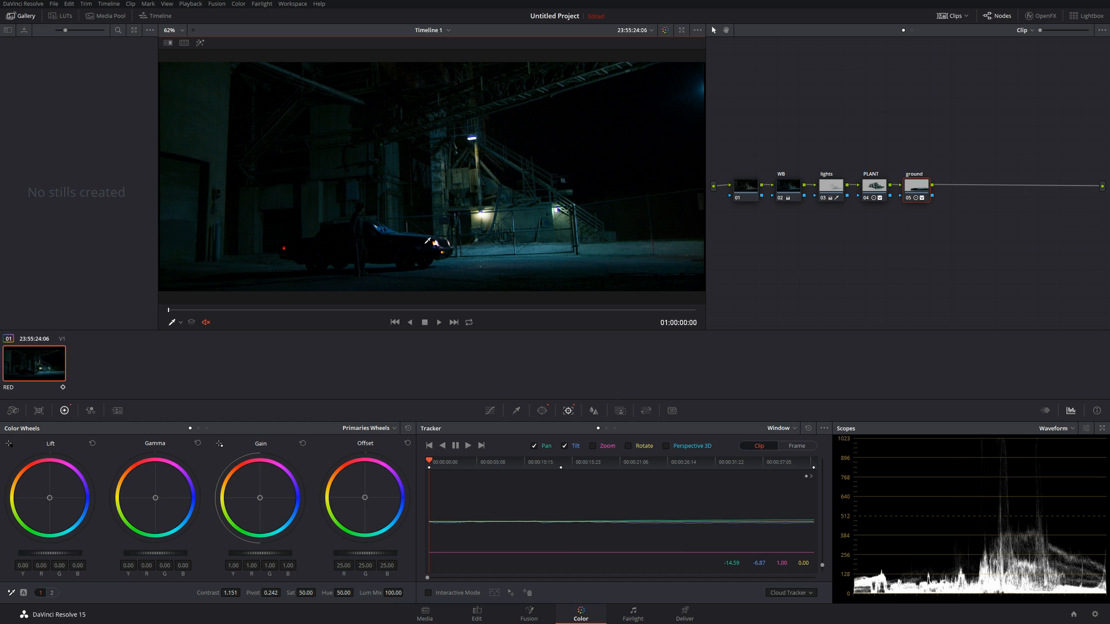
Compare the full grade with the bypassed original on the clip's first frame
{"action": "key", "text": "shift+d"}
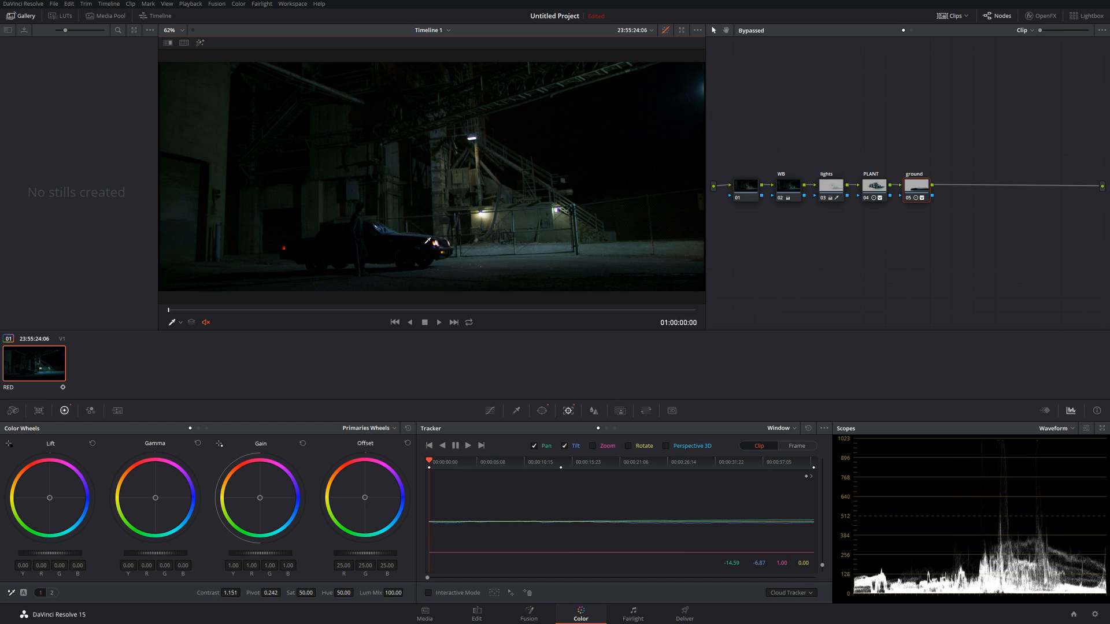
{"action": "key", "text": "shift+d"}
{"action": "key", "text": "shift+d"}
{"action": "key", "text": "shift+d"}
{"action": "key", "text": "shift+d"}
{"action": "key", "text": "shift+d"}
{"action": "key", "text": "shift+d"}
{"action": "key", "text": "shift+d"}
{"action": "key", "text": "shift+d"}
{"action": "key", "text": "shift+d"}
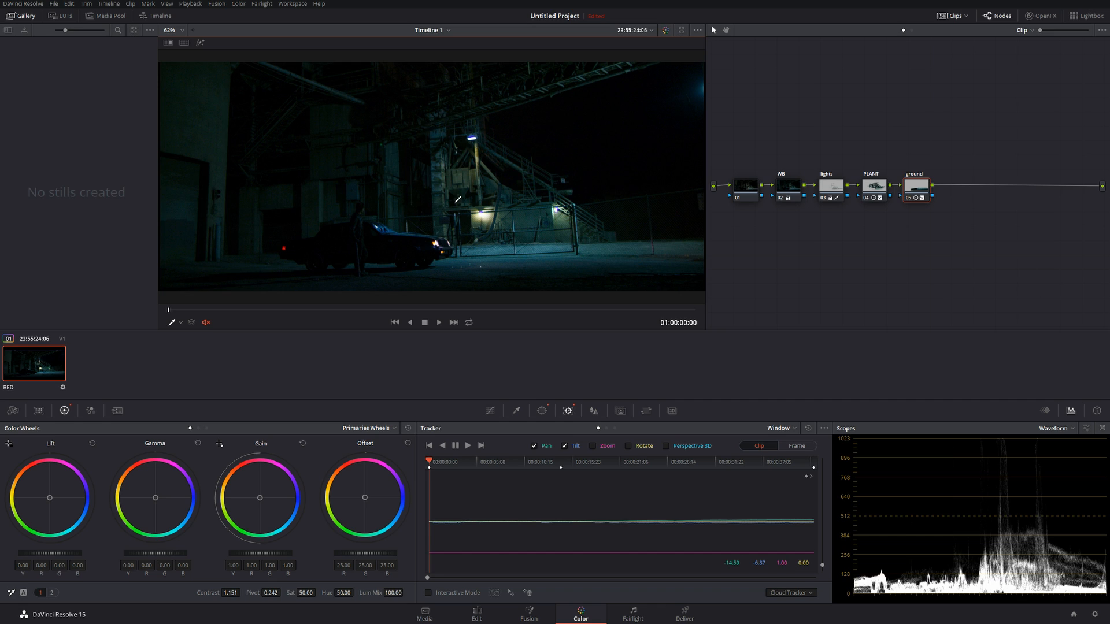
Add a serial node after ground and draw a four-point curve window from the plant's tower down to the fence, with Soft 1 at 2.40
{"action": "key", "text": "alt+s"}
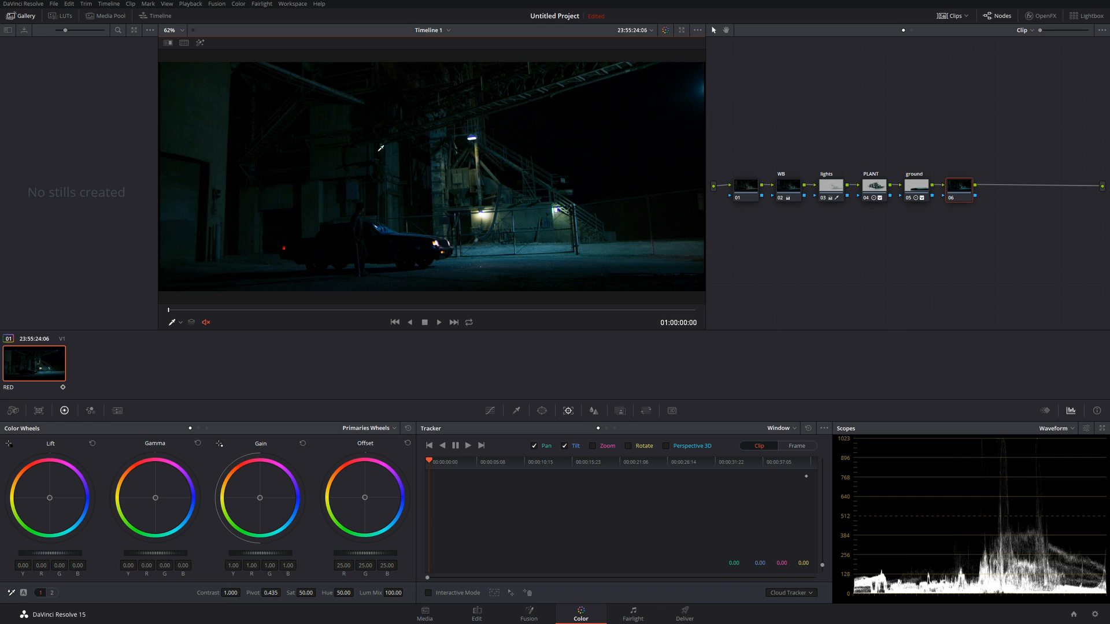
{"action": "left_click", "coordinate": [542, 411]}
{"action": "left_click", "coordinate": [435, 540]}
{"action": "left_click", "coordinate": [635, 255]}
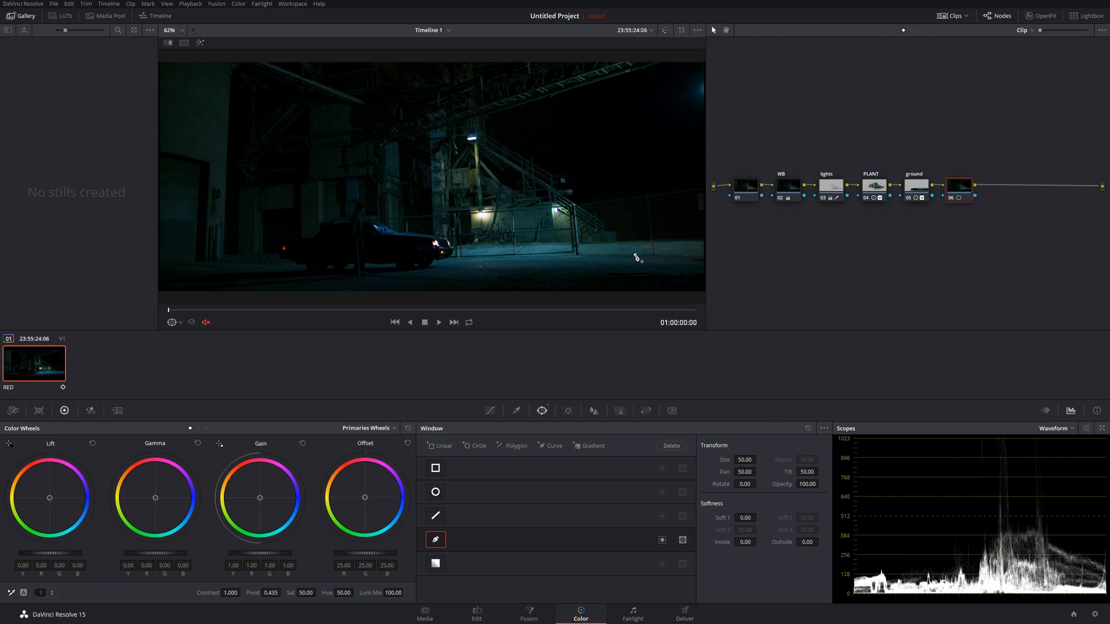
{"action": "left_click", "coordinate": [372, 255]}
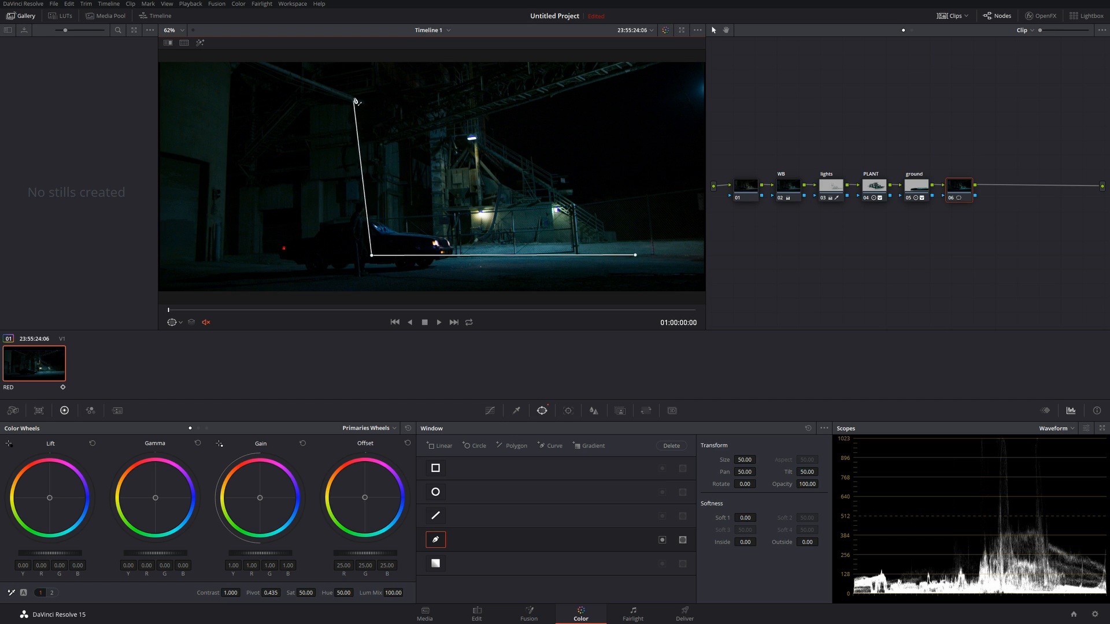
{"action": "left_click", "coordinate": [369, 70]}
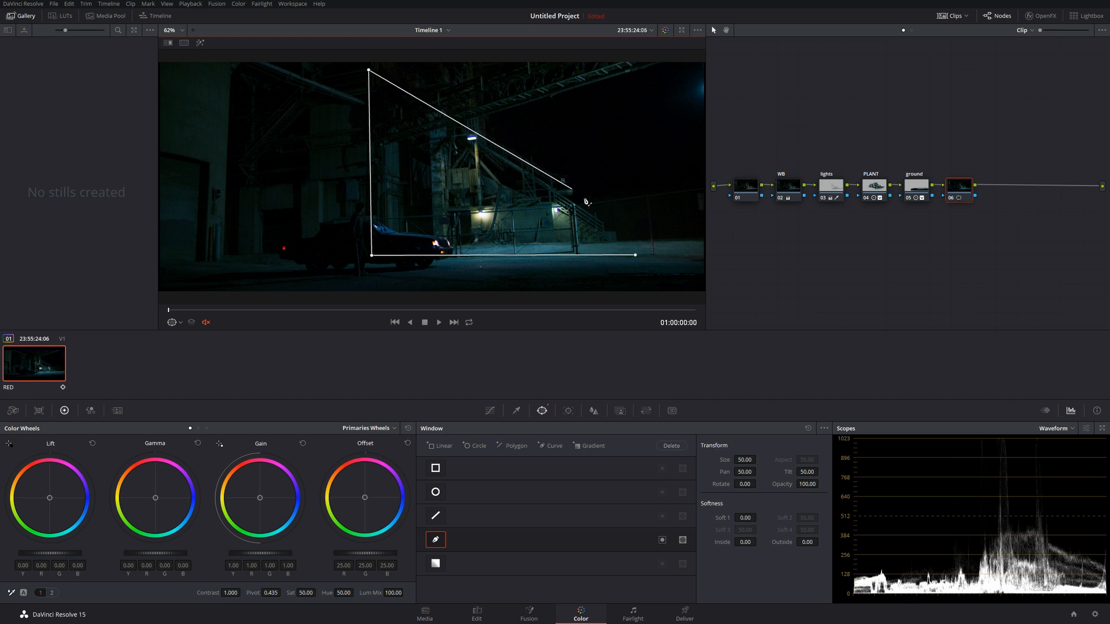
{"action": "left_click", "coordinate": [623, 230]}
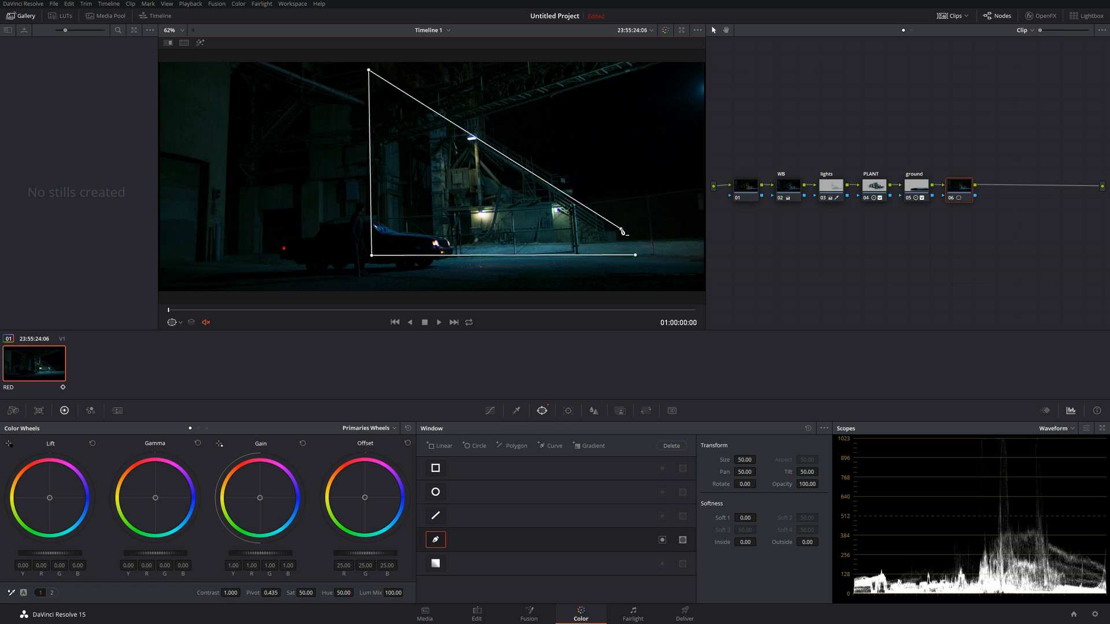
{"action": "left_click", "coordinate": [636, 255]}
{"action": "left_click", "coordinate": [201, 43]}
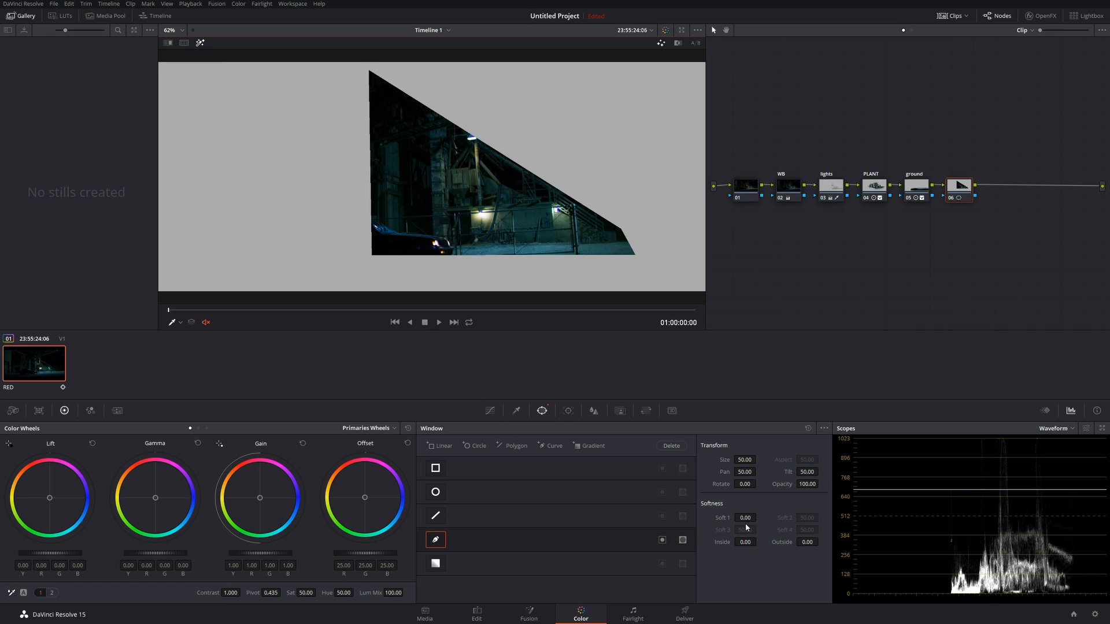
{"action": "mouse_move", "coordinate": [745, 519]}
{"action": "left_mouse_down"}
{"action": "mouse_move", "coordinate": [759, 517]}
{"action": "mouse_move", "coordinate": [746, 520]}
{"action": "left_mouse_up"}
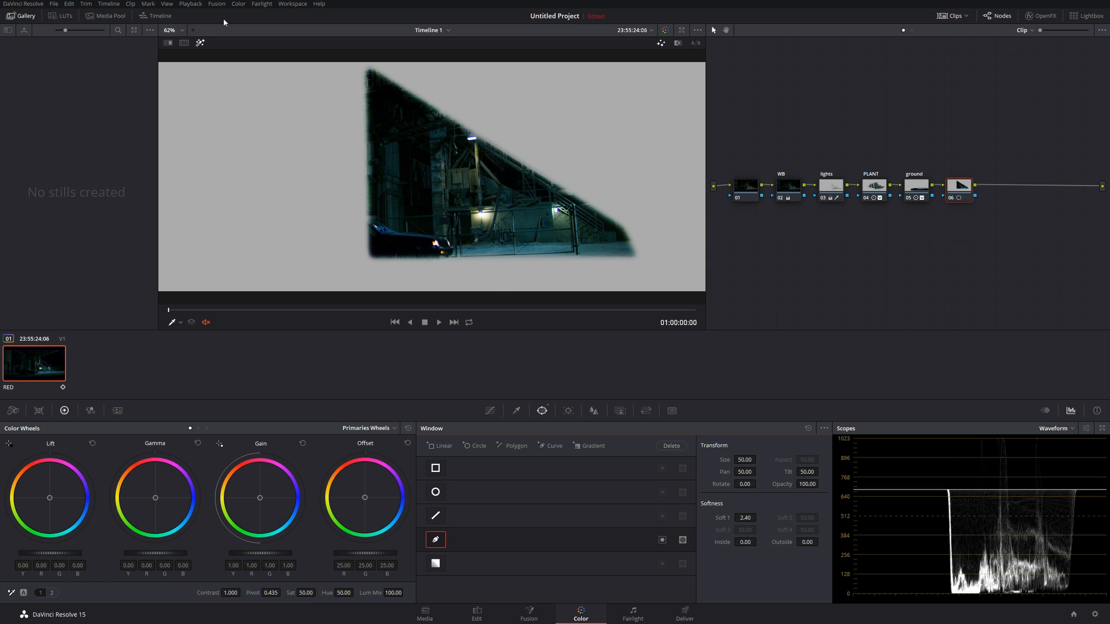
{"action": "left_click", "coordinate": [204, 43]}
At 01:00:17:02, rotate the new plant window to -1.04 and track it forward to the clip's end
{"action": "left_click", "coordinate": [568, 411]}
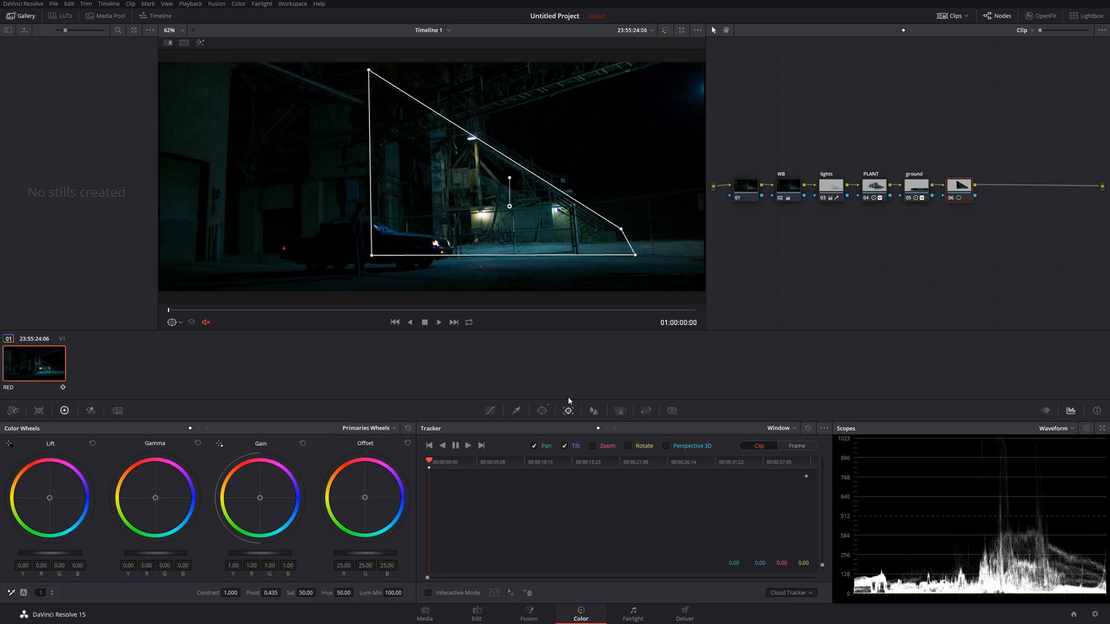
{"action": "left_click", "coordinate": [582, 468]}
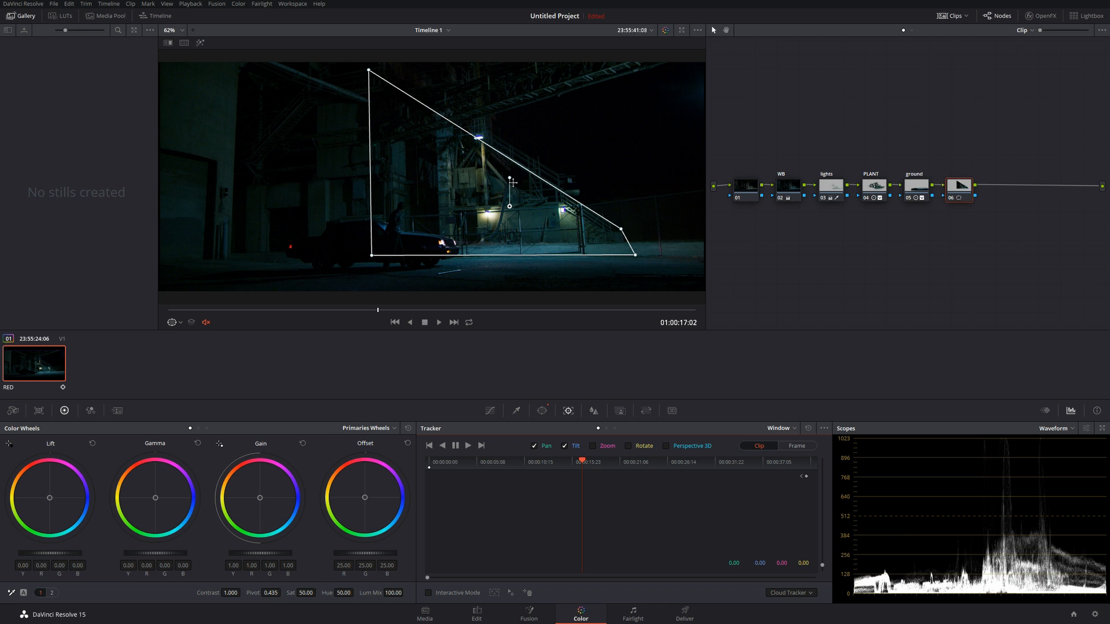
{"action": "left_click_drag", "start_coordinate": [509, 178], "coordinate": [509, 178]}
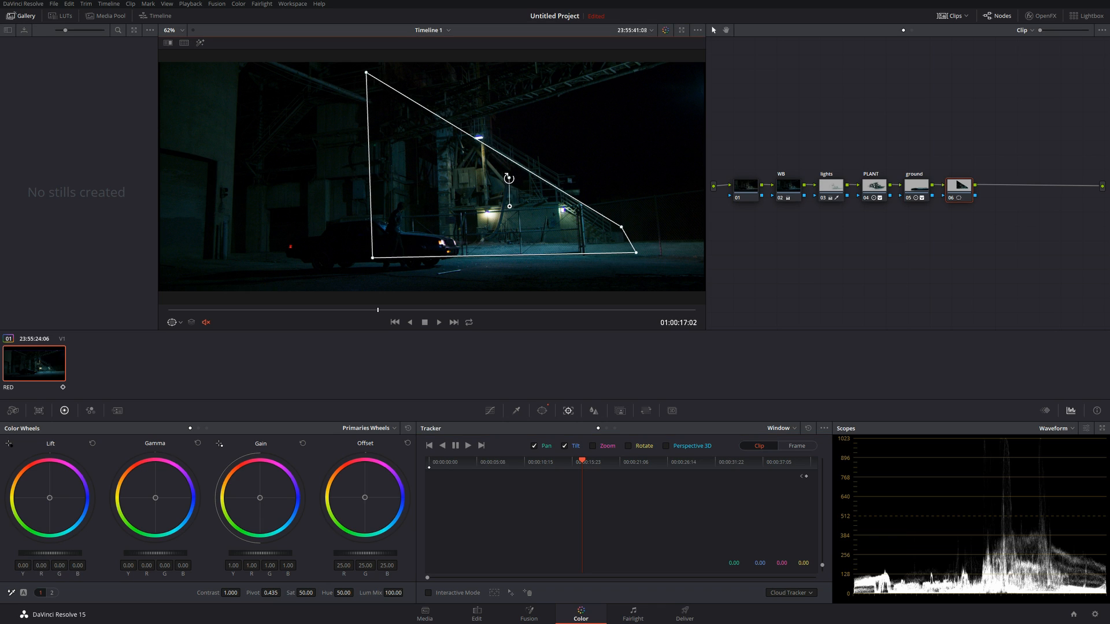
{"action": "left_click", "coordinate": [468, 447]}
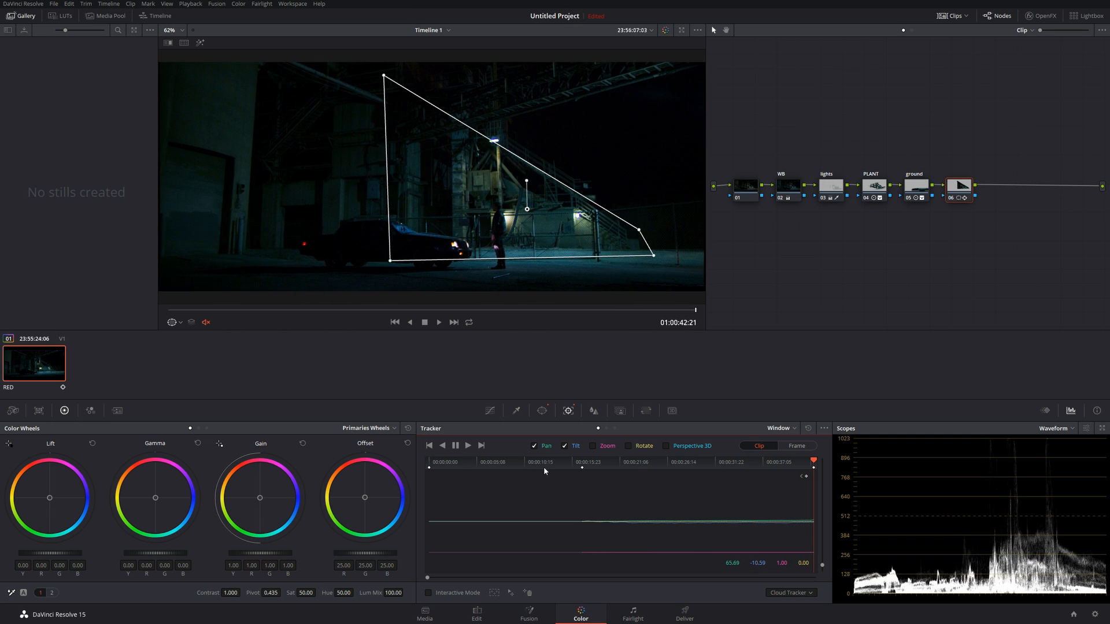
Track the window backward to the clip's first frame and warm the gamma to R 0.01, G -0.01, B -0.01
{"action": "left_click", "coordinate": [588, 462]}
{"action": "left_click", "coordinate": [442, 446]}
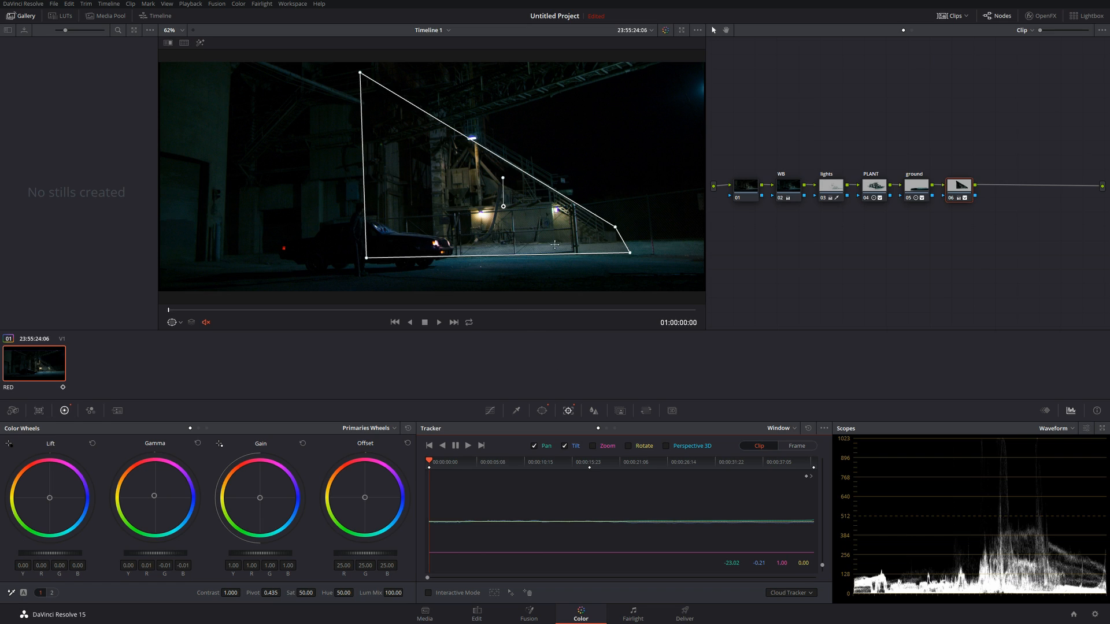
Feather the plant window while viewing its matte, setting Soft 1 to 8.54 and inside softness to 40.50
{"action": "key", "text": "shift+h"}
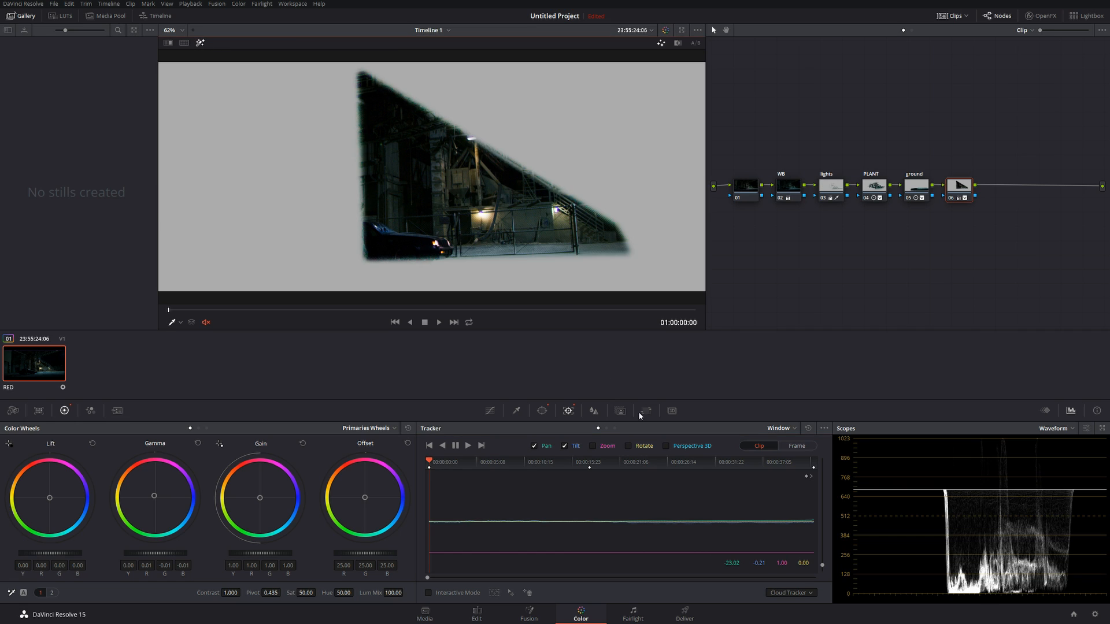
{"action": "left_click", "coordinate": [542, 411]}
{"action": "left_click_drag", "start_coordinate": [744, 518], "coordinate": [769, 541]}
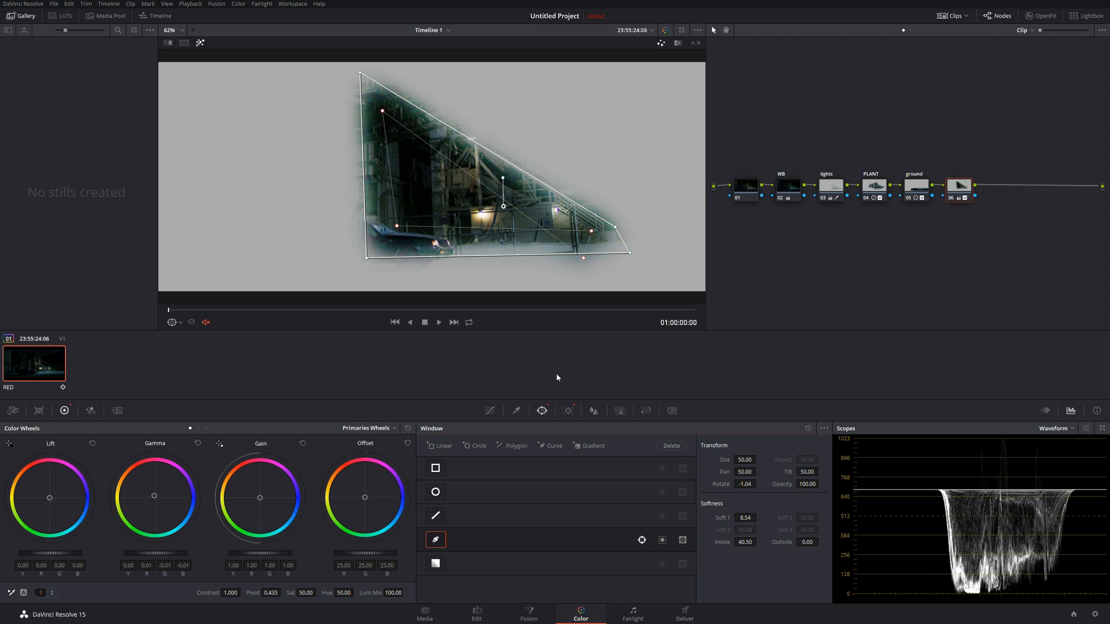
{"action": "left_click", "coordinate": [200, 44]}
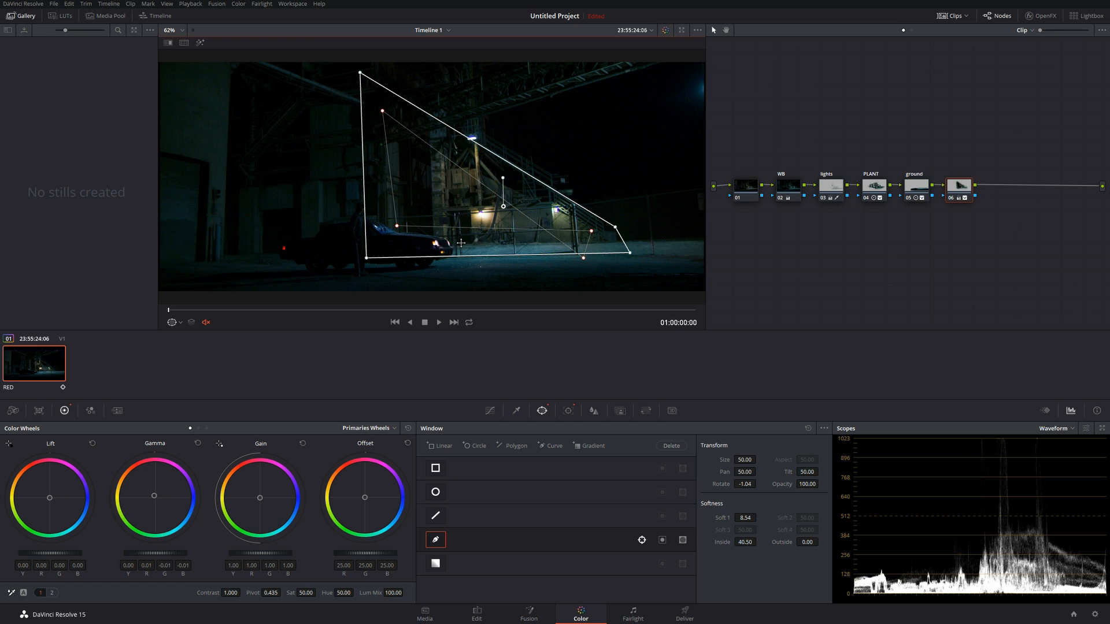
Limit node 06 to brighter areas with a luminance qualifier: low 53.9, low softness 3.5, and blur radius 4.9
{"action": "left_click", "coordinate": [197, 46]}
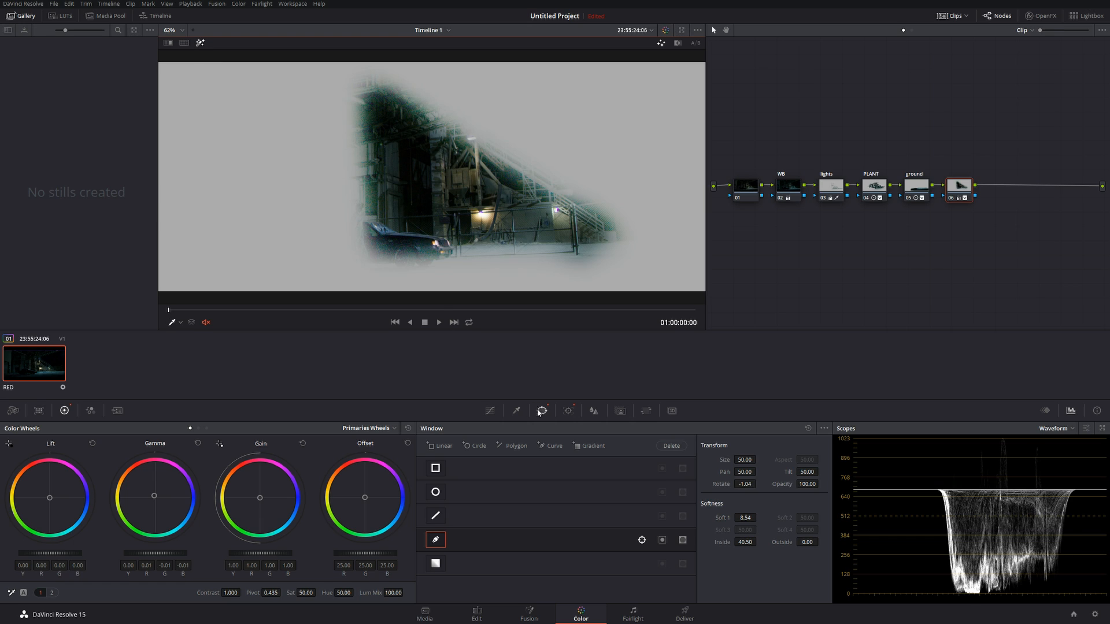
{"action": "left_click", "coordinate": [517, 411]}
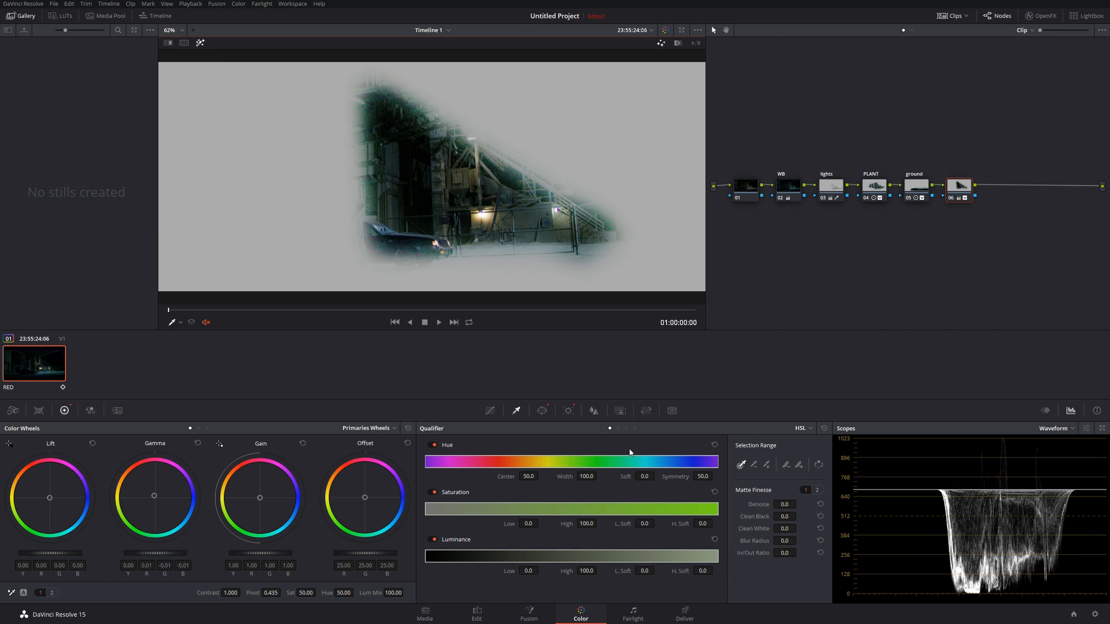
{"action": "left_click", "coordinate": [628, 429]}
{"action": "left_click_drag", "start_coordinate": [529, 571], "coordinate": [541, 571]}
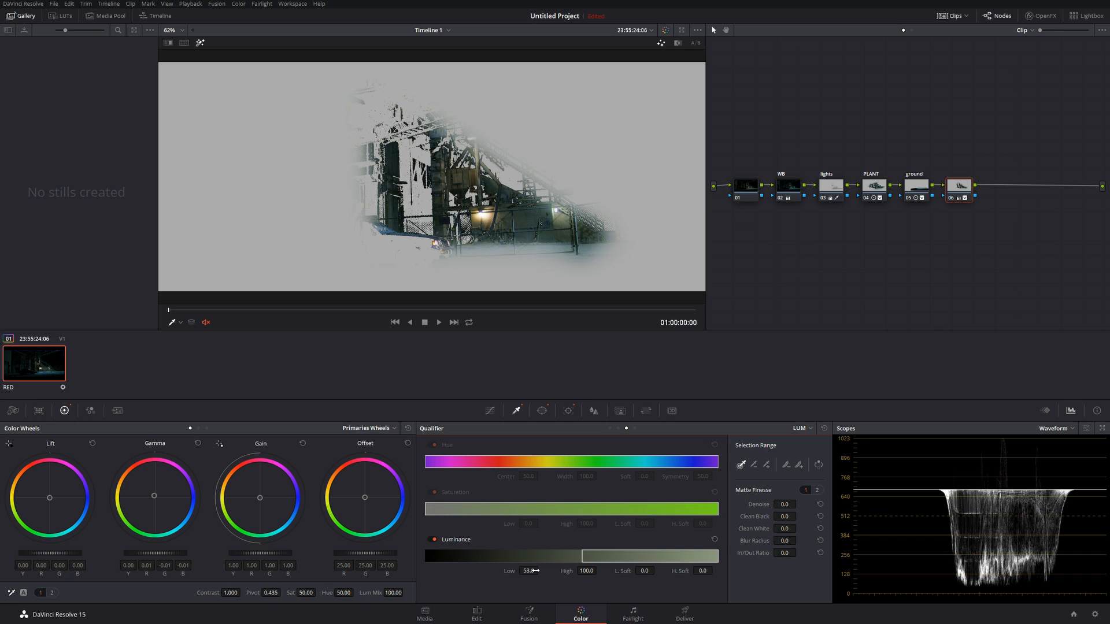
{"action": "left_click_drag", "start_coordinate": [647, 571], "coordinate": [657, 571]}
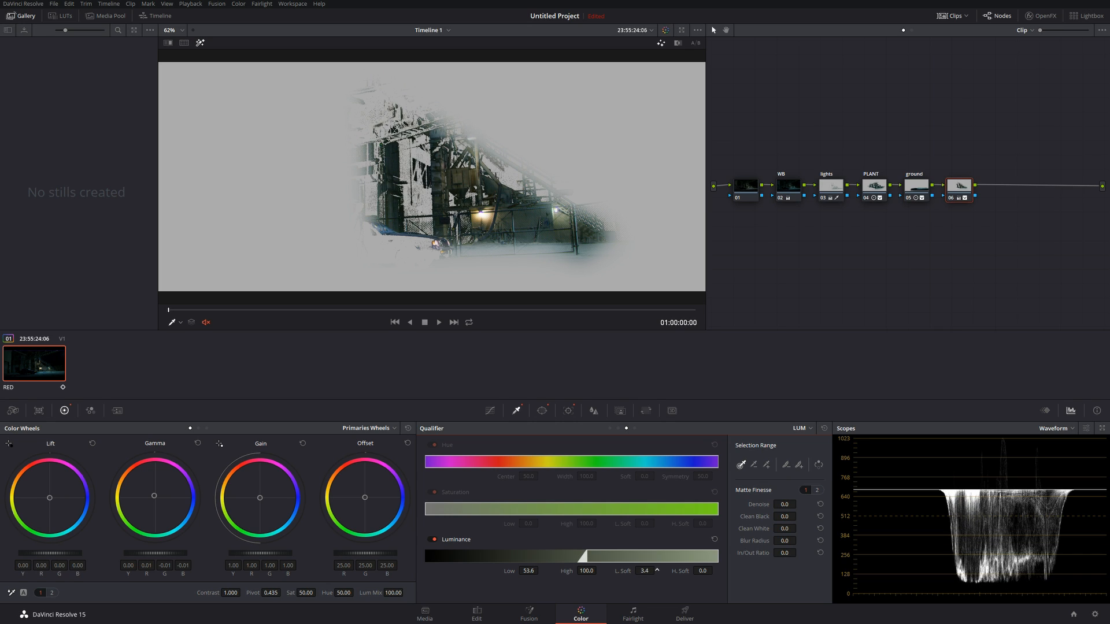
{"action": "left_click_drag", "start_coordinate": [528, 571], "coordinate": [530, 571]}
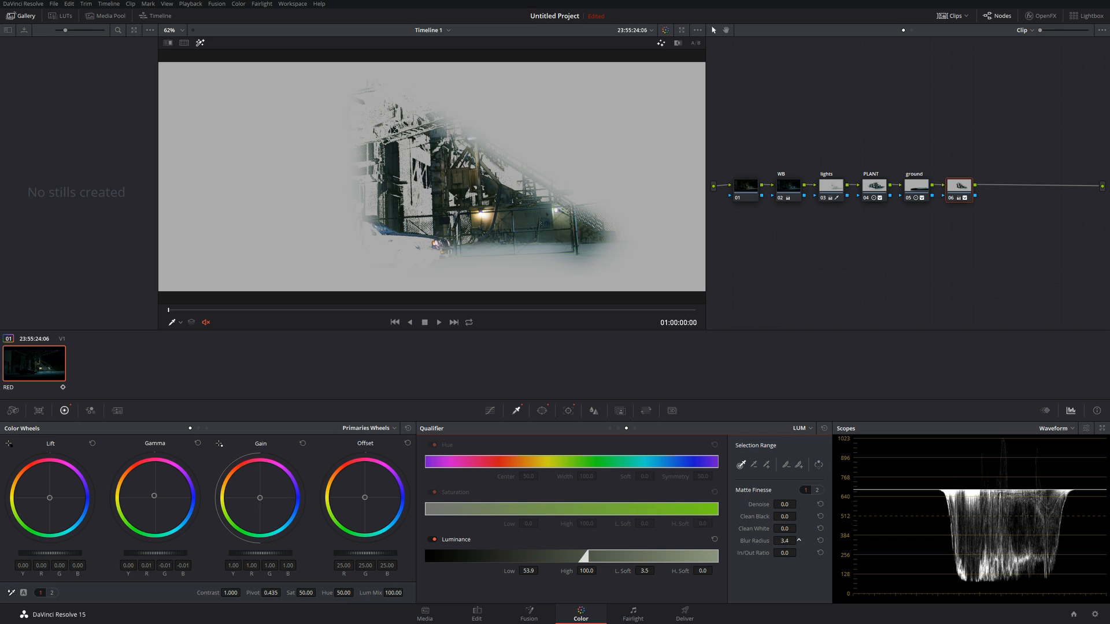
Refine the qualifier's matte at 01:00:29:18 with clean black 4.2, low softness 7.2 and luminance low 55.1, checking it at 01:00:31:12
{"action": "left_click_drag", "start_coordinate": [463, 310], "coordinate": [534, 323]}
{"action": "scroll", "coordinate": [471, 232], "scroll_direction": "up", "scroll_amount": 5}
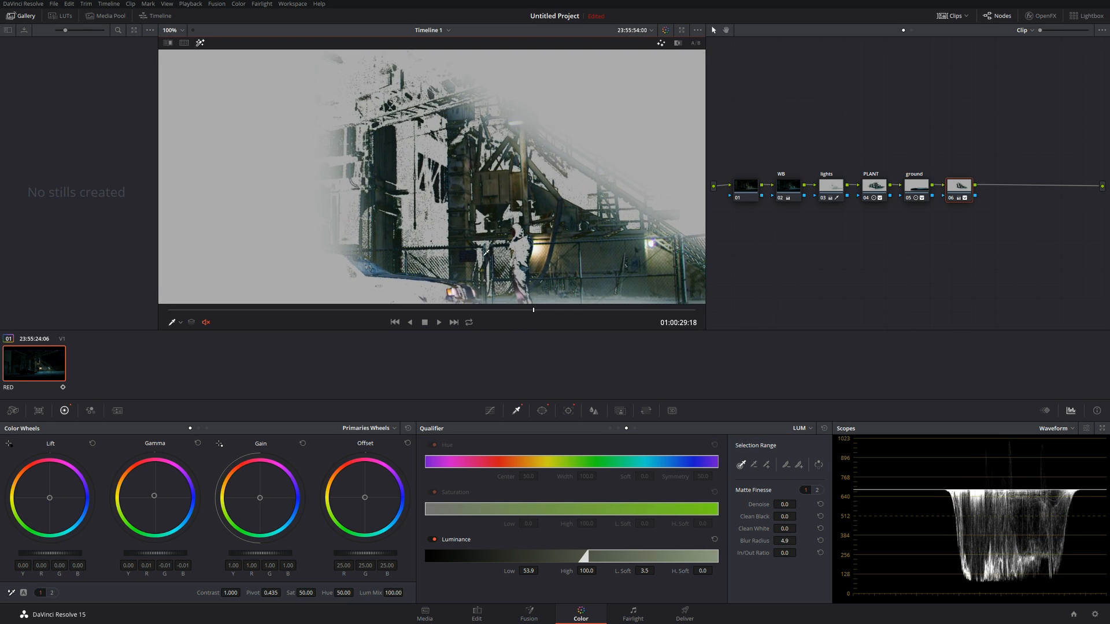
{"action": "left_click_drag", "start_coordinate": [470, 233], "coordinate": [464, 212]}
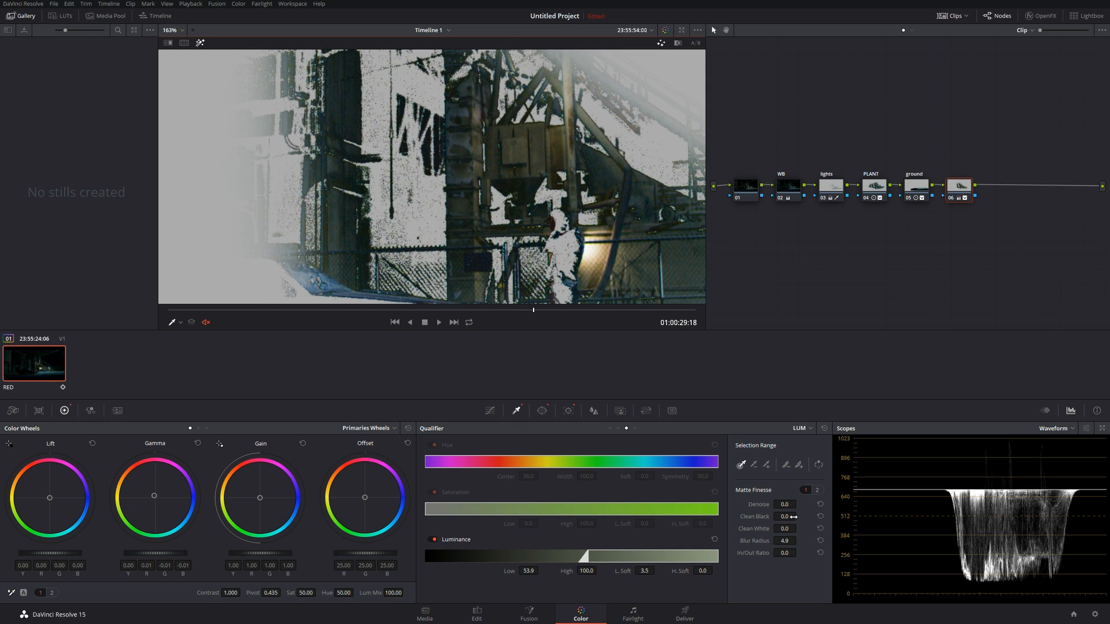
{"action": "left_click_drag", "start_coordinate": [786, 518], "coordinate": [799, 516]}
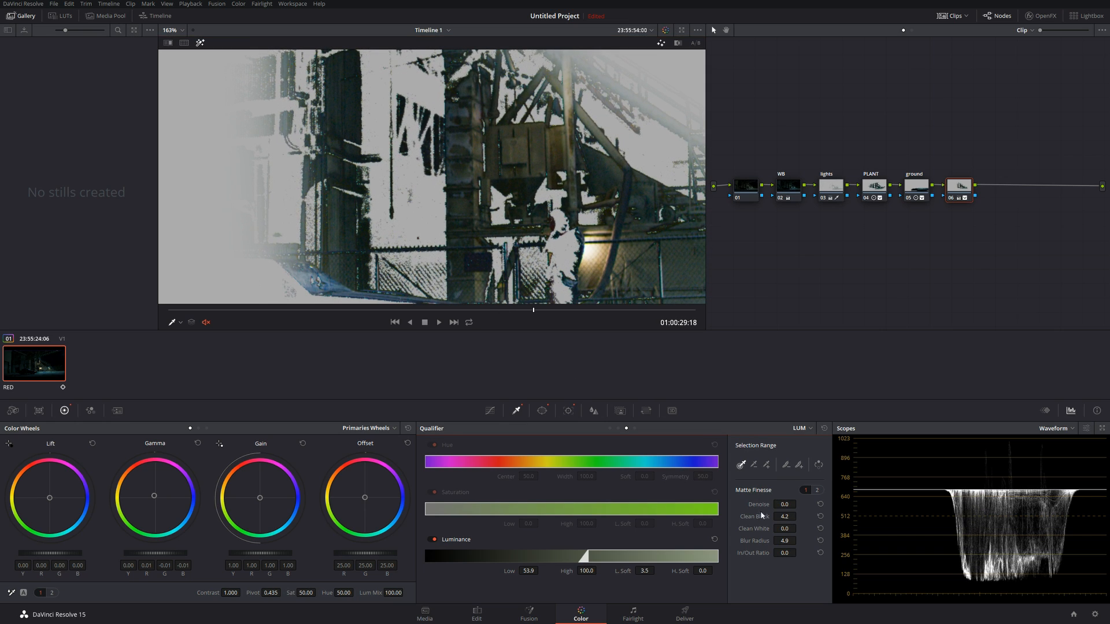
{"action": "left_click_drag", "start_coordinate": [646, 571], "coordinate": [639, 571]}
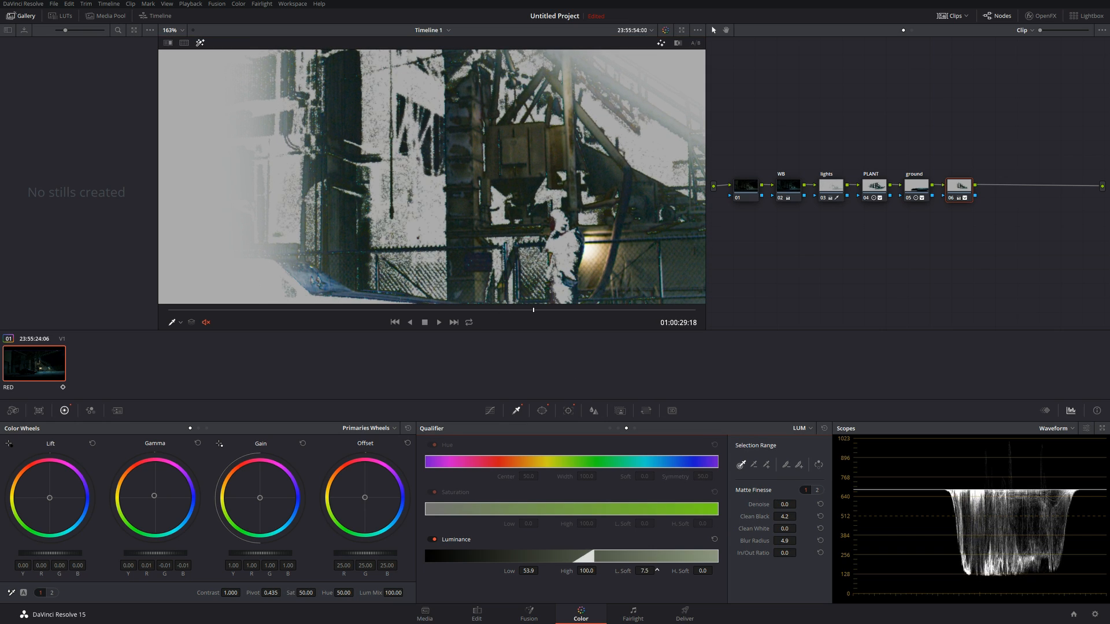
{"action": "left_click_drag", "start_coordinate": [530, 572], "coordinate": [532, 572]}
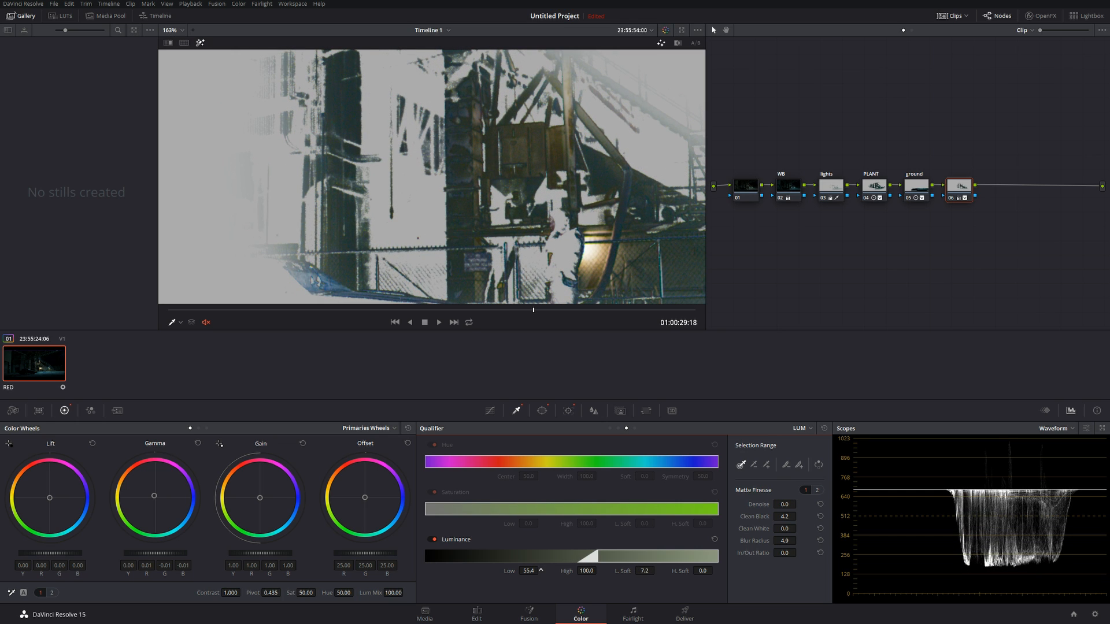
{"action": "mouse_move", "coordinate": [544, 314]}
{"action": "left_mouse_down"}
{"action": "mouse_move", "coordinate": [580, 318]}
{"action": "mouse_move", "coordinate": [555, 312]}
{"action": "left_mouse_up"}
{"action": "scroll", "coordinate": [494, 298], "scroll_direction": "down", "scroll_amount": 5}
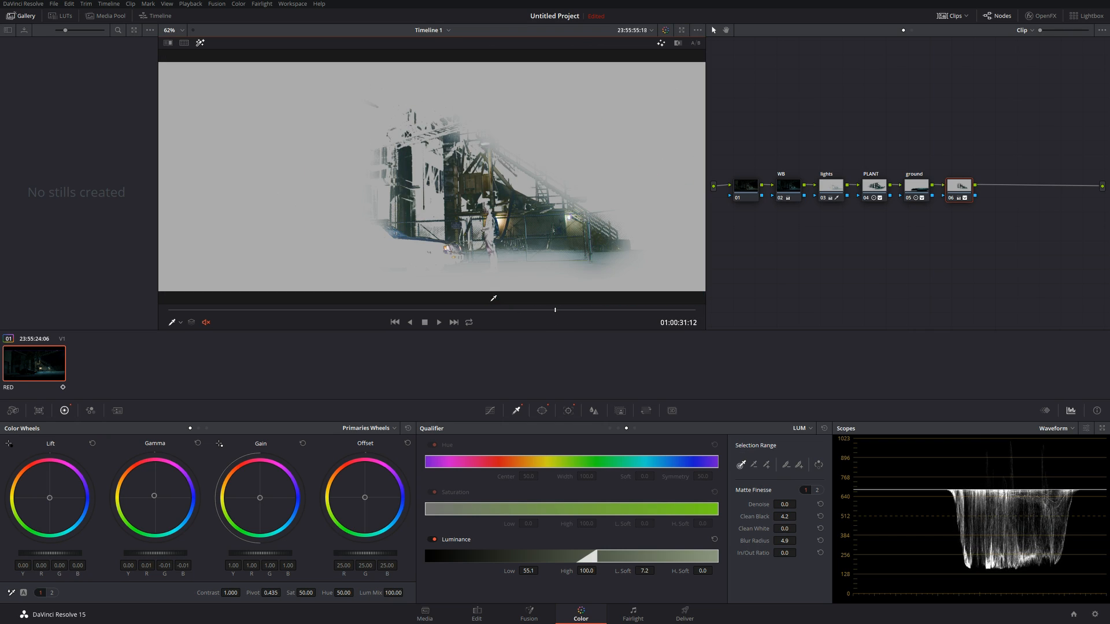
{"action": "left_click", "coordinate": [200, 44]}
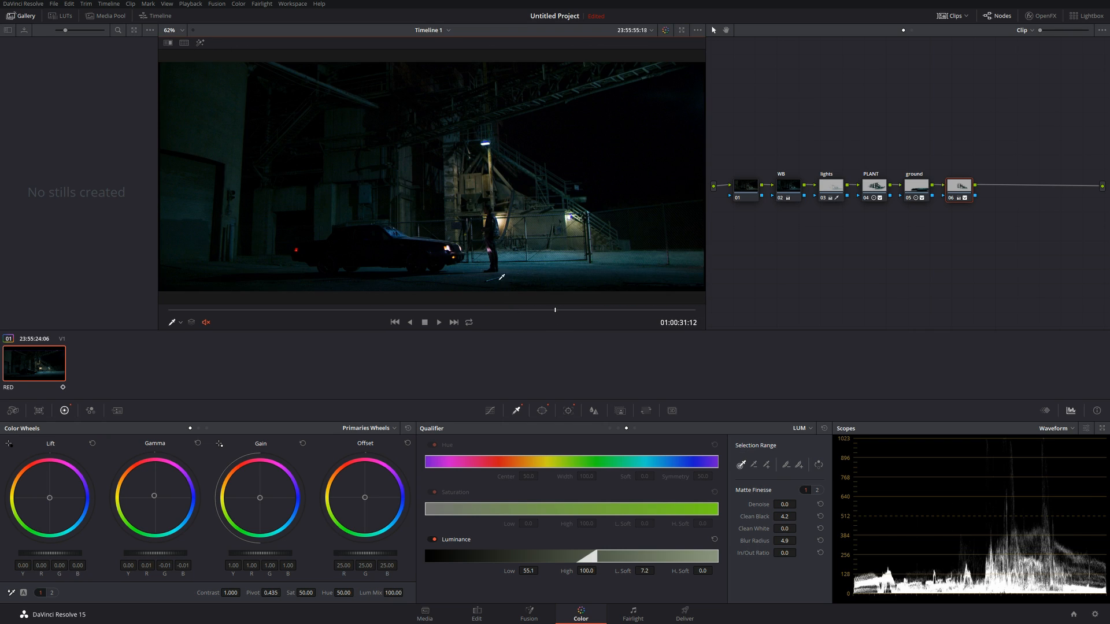
Compare the full grade with the bypassed original at 01:00:33:15
{"action": "mouse_move", "coordinate": [573, 312]}
{"action": "left_mouse_down"}
{"action": "mouse_move", "coordinate": [654, 310]}
{"action": "mouse_move", "coordinate": [582, 325]}
{"action": "left_mouse_up"}
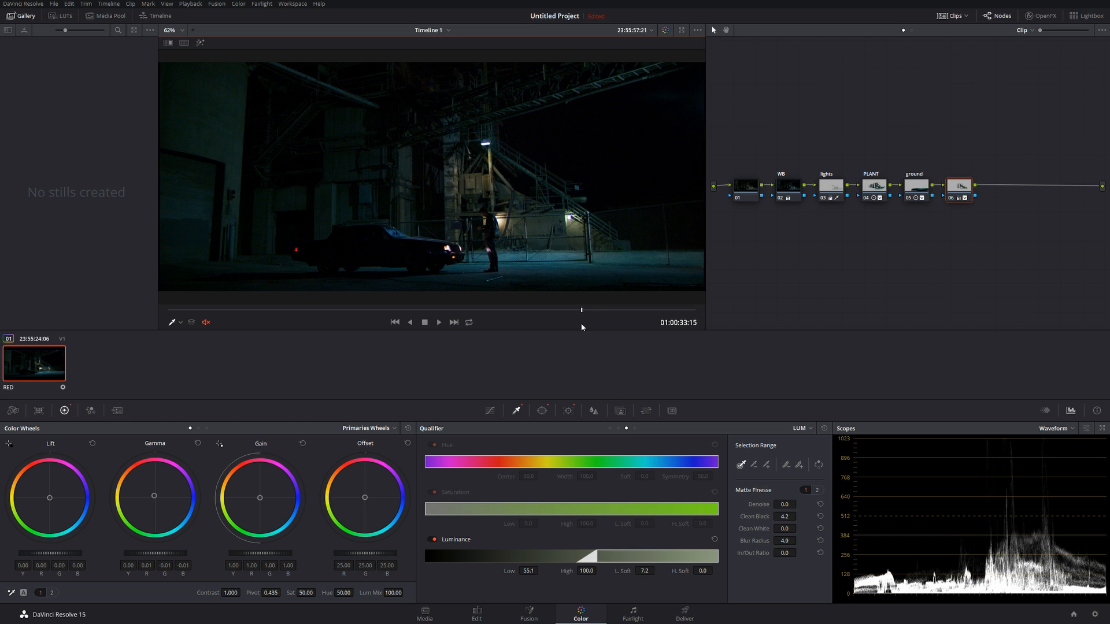
{"action": "key", "text": "shift+d"}
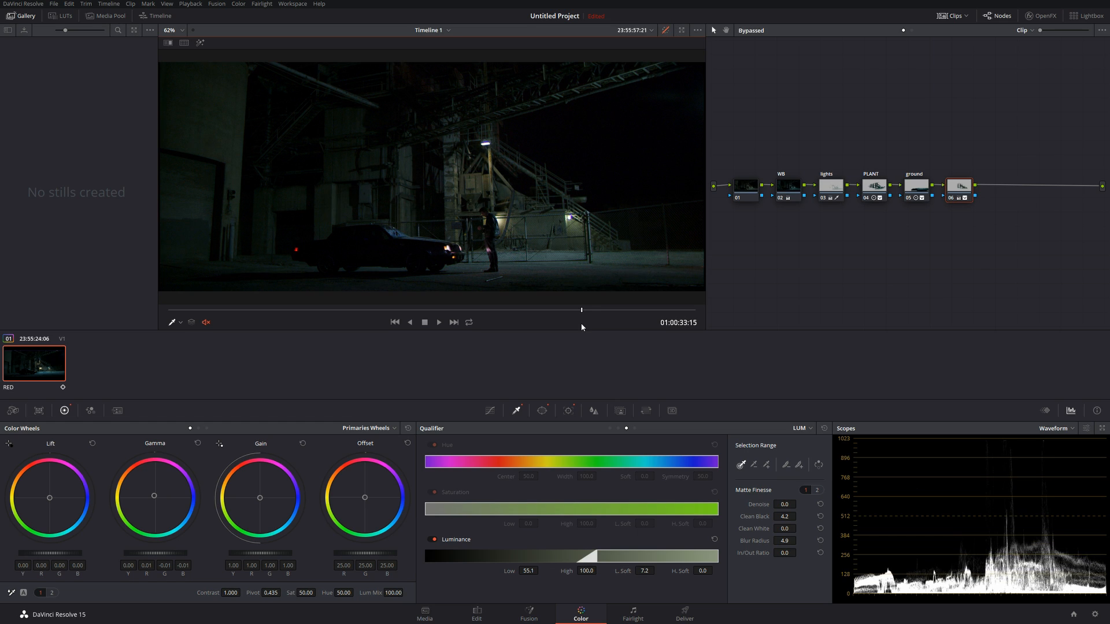
{"action": "key", "text": "shift+d"}
{"action": "key", "text": "shift+d"}
{"action": "key", "text": "shift+d"}
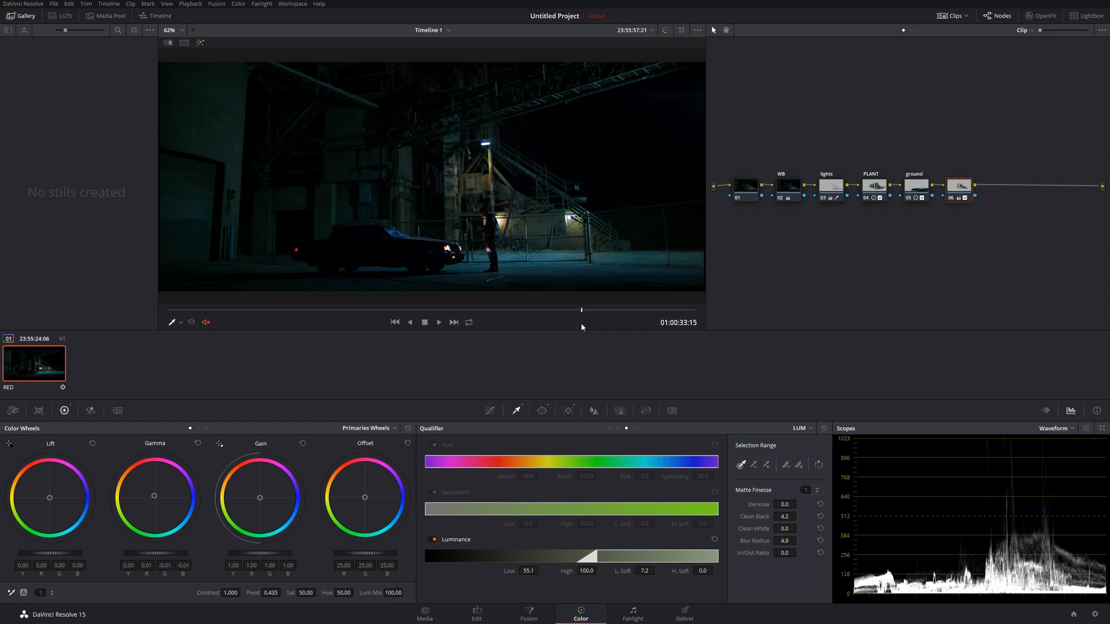
Add another serial node and draw a trapezoid curve window around the car and plant, extending beyond the frame's upper and lower edges
{"action": "key", "text": "alt+s"}
{"action": "left_click", "coordinate": [546, 414]}
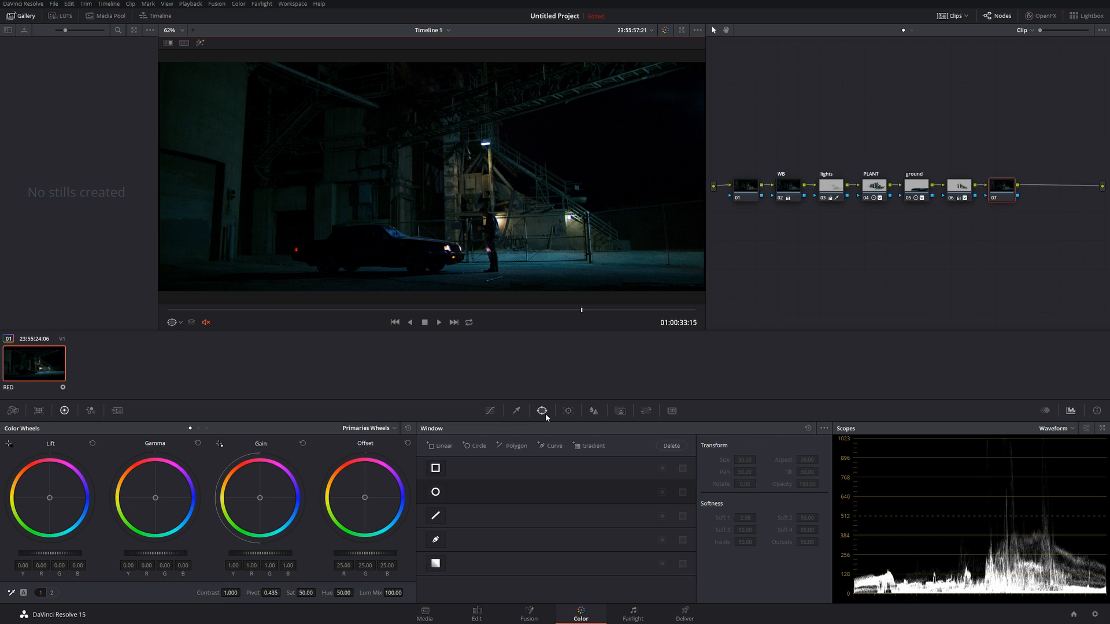
{"action": "left_click", "coordinate": [435, 539]}
{"action": "scroll", "coordinate": [378, 93], "scroll_direction": "down", "scroll_amount": 3}
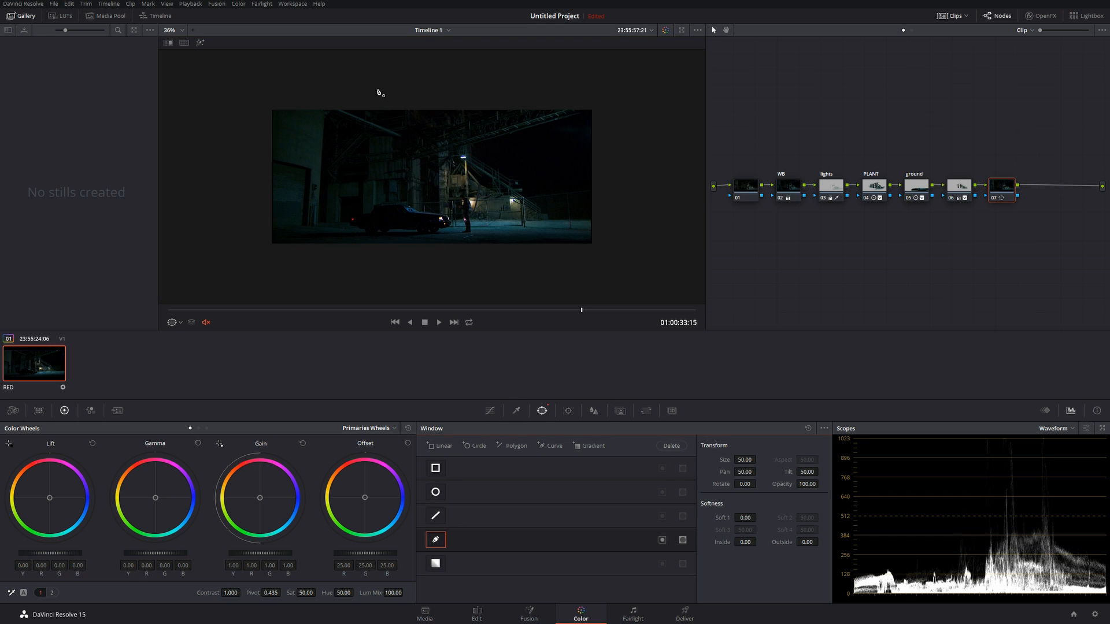
{"action": "left_click", "coordinate": [372, 88]}
{"action": "left_click", "coordinate": [302, 252]}
{"action": "left_click", "coordinate": [566, 252]}
{"action": "left_click", "coordinate": [468, 88]}
{"action": "left_click", "coordinate": [372, 88]}
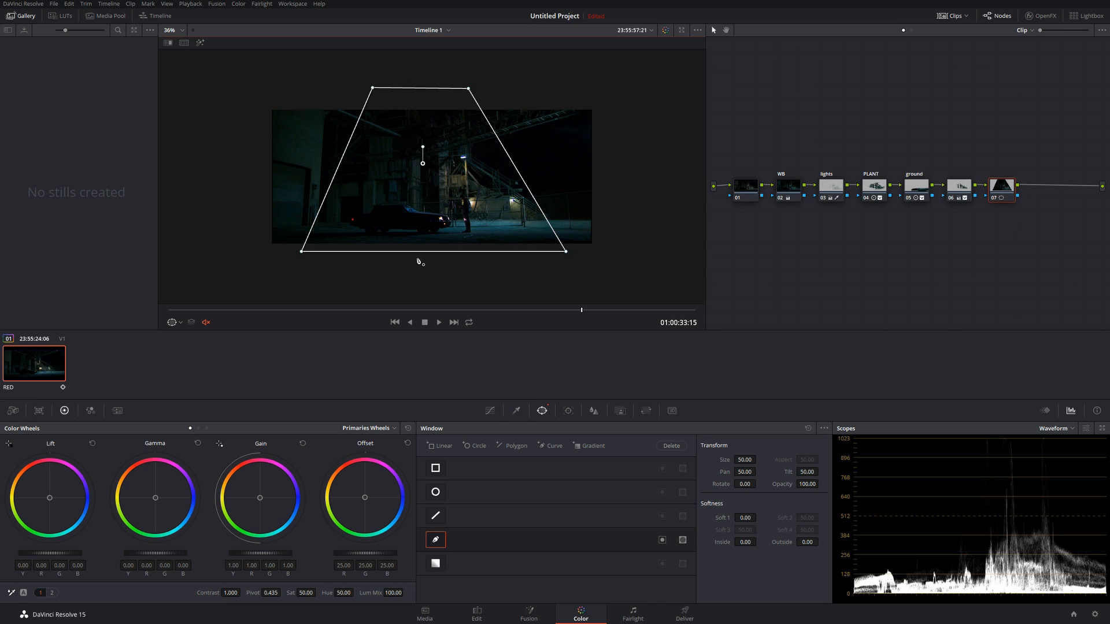
Feather the trapezoid window while viewing its matte, setting Soft 1 to 7.08 and inside softness to 10.50
{"action": "left_click", "coordinate": [200, 42]}
{"action": "left_click_drag", "start_coordinate": [742, 516], "coordinate": [763, 542]}
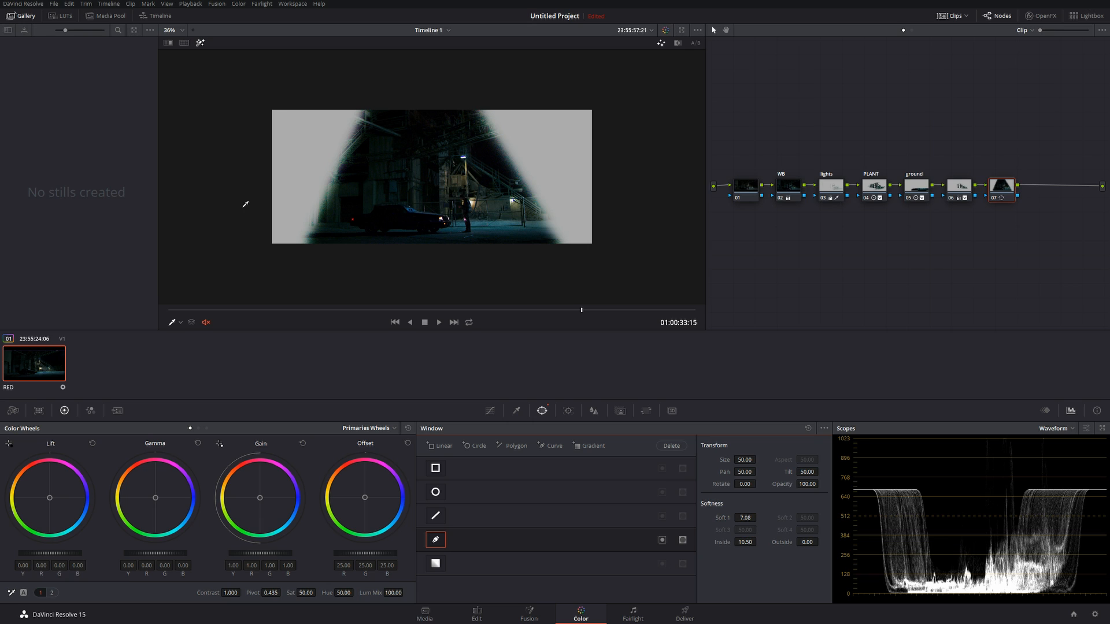
{"action": "left_click", "coordinate": [200, 42]}
{"action": "scroll", "coordinate": [508, 229], "scroll_direction": "up", "scroll_amount": 3}
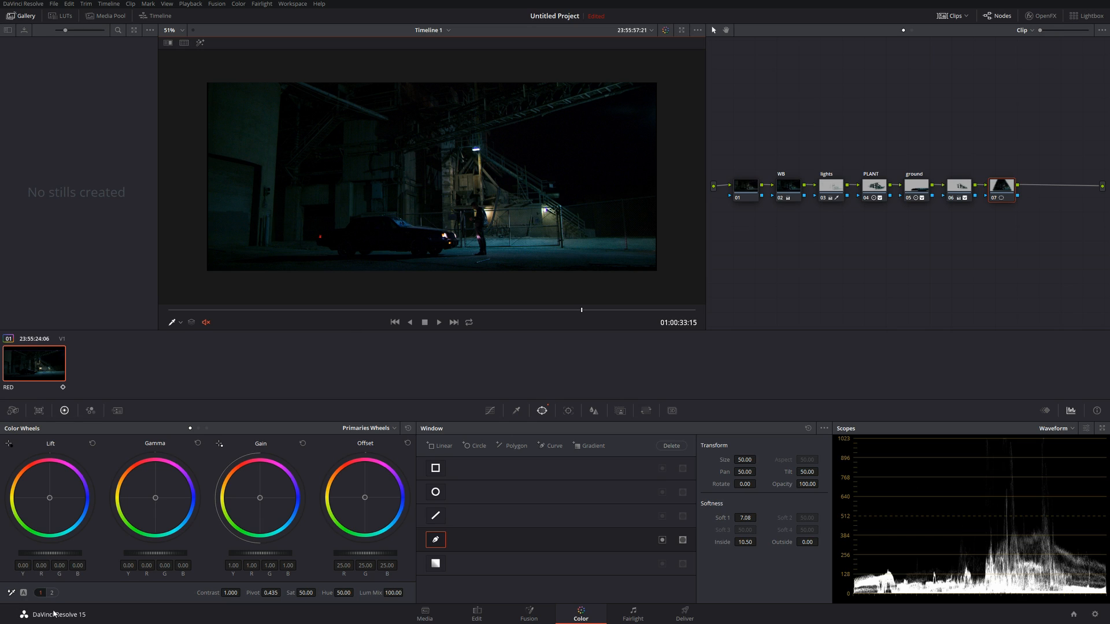
Try cooler and warmer color balances on the trapezoid-window node, settling its Temperature at 250
{"action": "left_click", "coordinate": [51, 593]}
{"action": "mouse_move", "coordinate": [135, 593]}
{"action": "left_mouse_down"}
{"action": "mouse_move", "coordinate": [84, 594]}
{"action": "mouse_move", "coordinate": [128, 594]}
{"action": "left_mouse_up"}
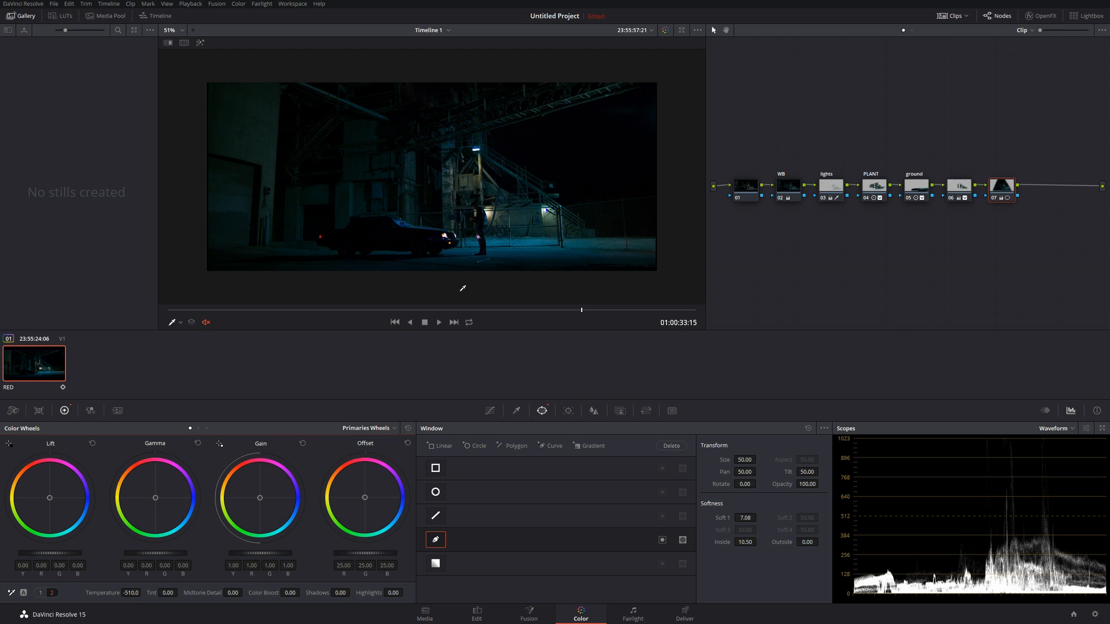
{"action": "scroll", "coordinate": [456, 293], "scroll_direction": "up", "scroll_amount": 3}
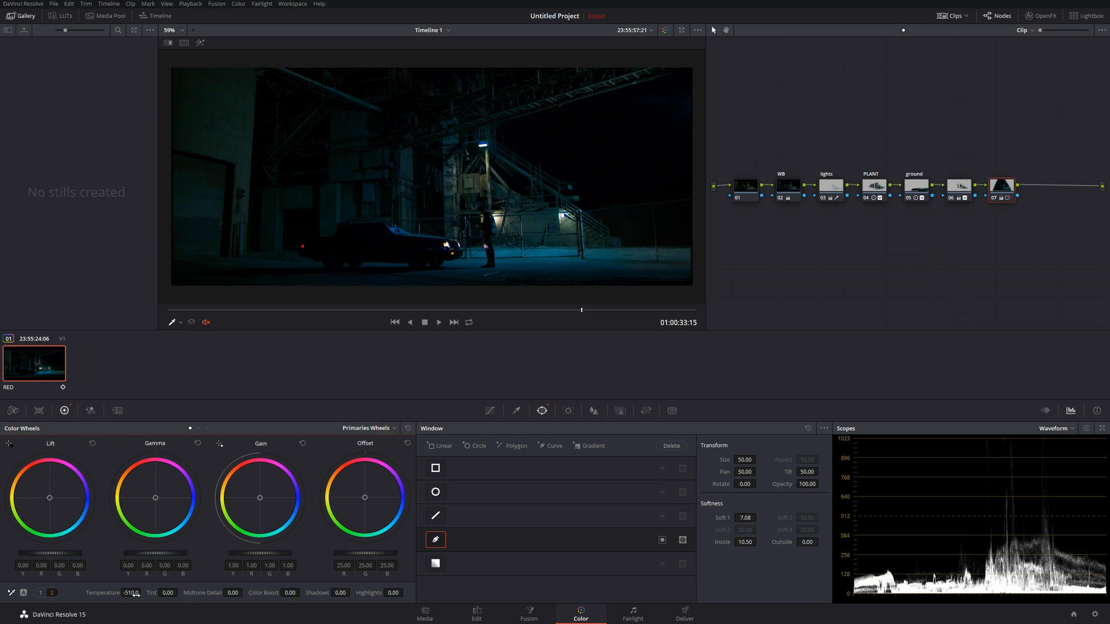
{"action": "left_click_drag", "start_coordinate": [143, 592], "coordinate": [143, 592]}
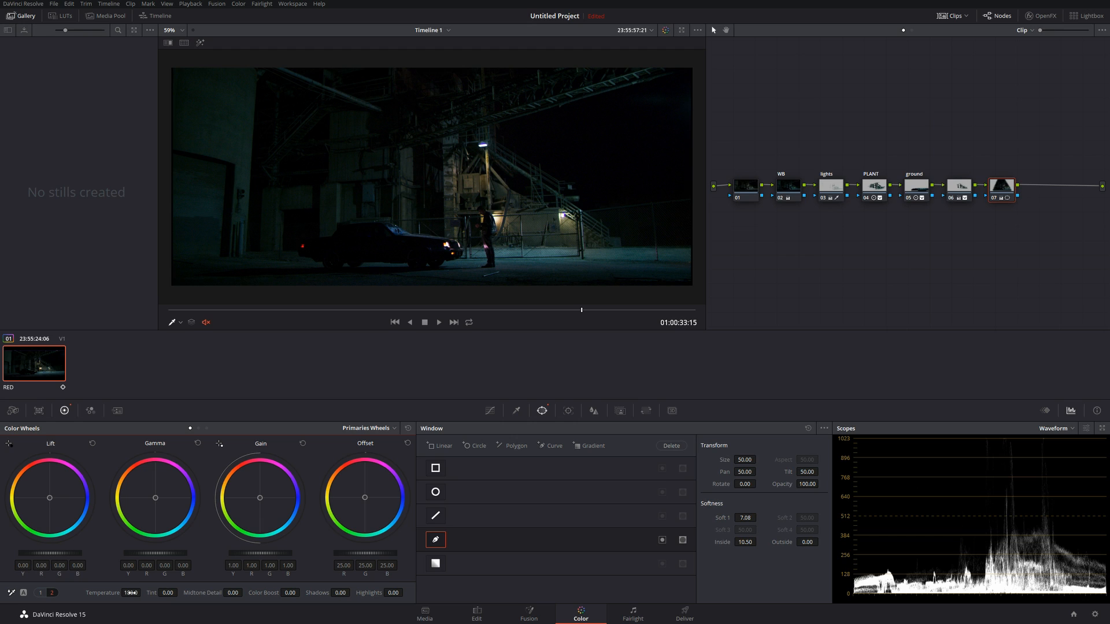
{"action": "left_click_drag", "start_coordinate": [143, 592], "coordinate": [142, 592]}
{"action": "left_click_drag", "start_coordinate": [131, 593], "coordinate": [93, 593]}
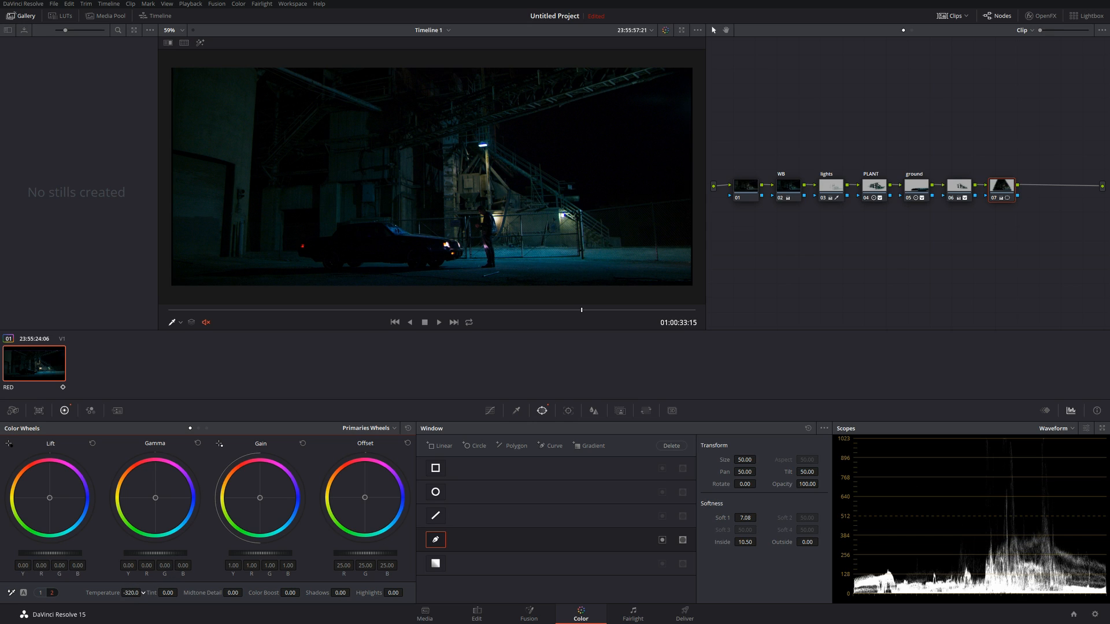
{"action": "left_click_drag", "start_coordinate": [130, 593], "coordinate": [164, 593]}
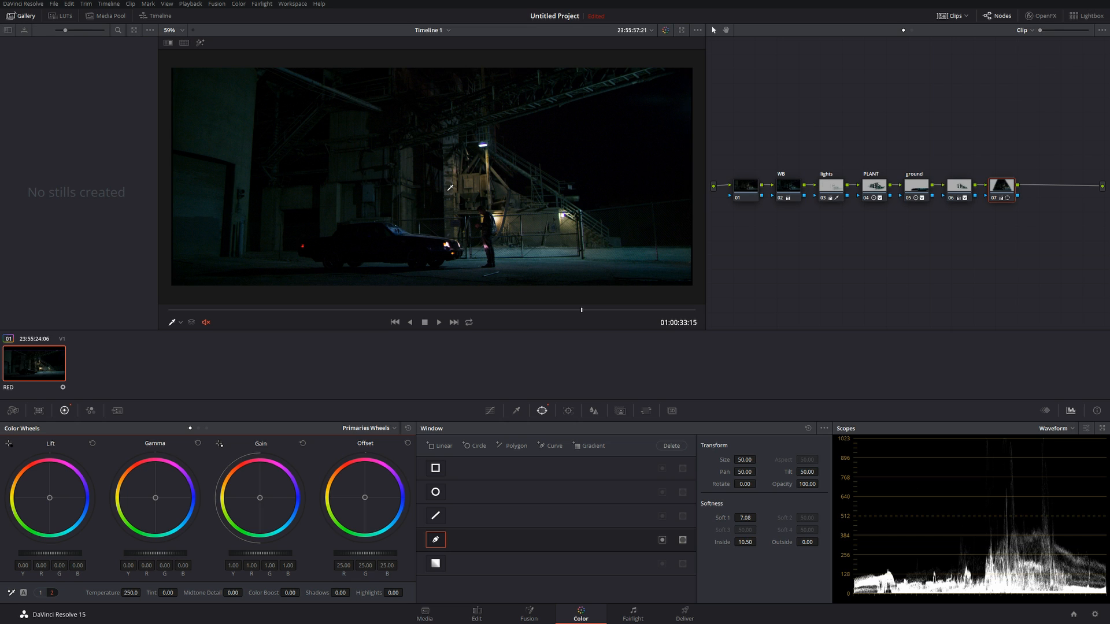
Examine the graded plant and car up close, and check the grade at 01:00:11:23 and 01:00:28:23
{"action": "scroll", "coordinate": [394, 155], "scroll_direction": "up", "scroll_amount": 1}
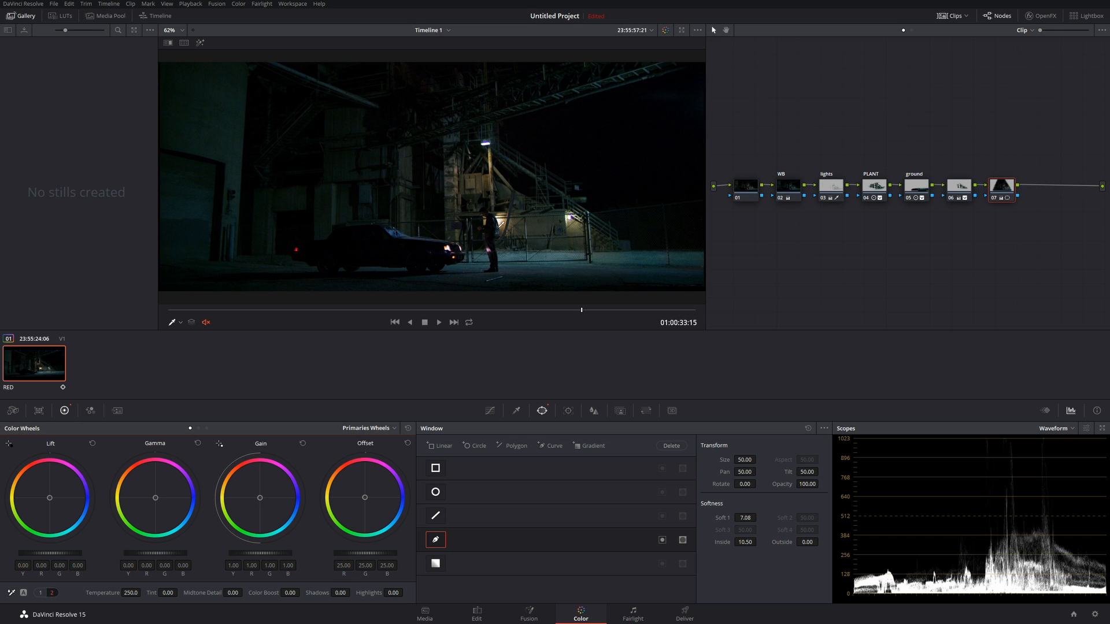
{"action": "scroll", "coordinate": [507, 219], "scroll_direction": "up", "scroll_amount": 10}
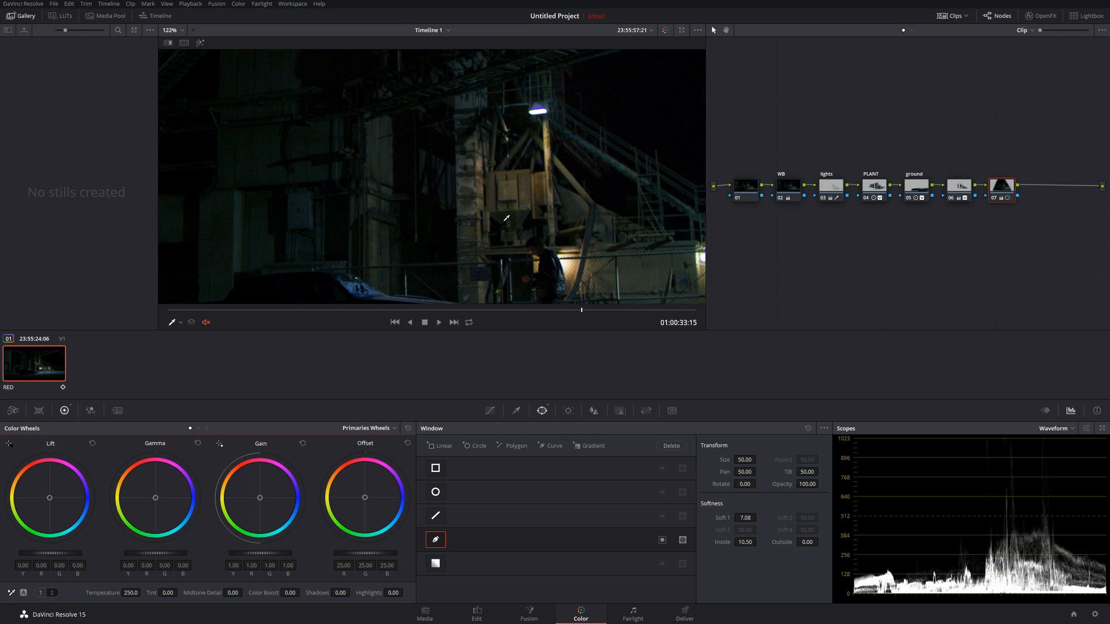
{"action": "scroll", "coordinate": [507, 220], "scroll_direction": "up", "scroll_amount": 6}
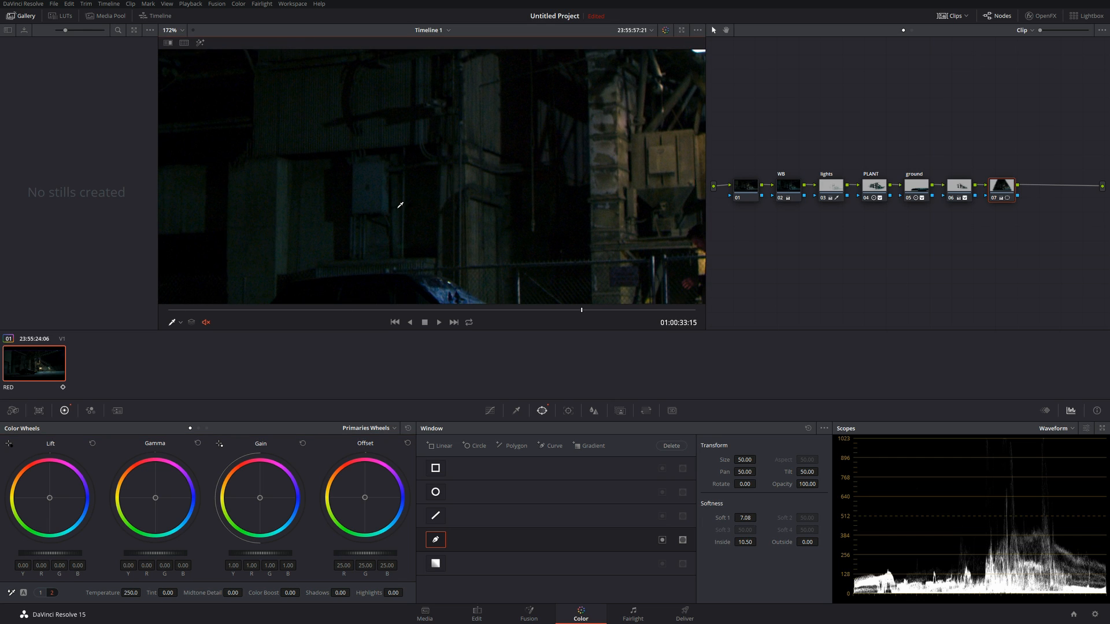
{"action": "scroll", "coordinate": [400, 205], "scroll_direction": "down", "scroll_amount": 14}
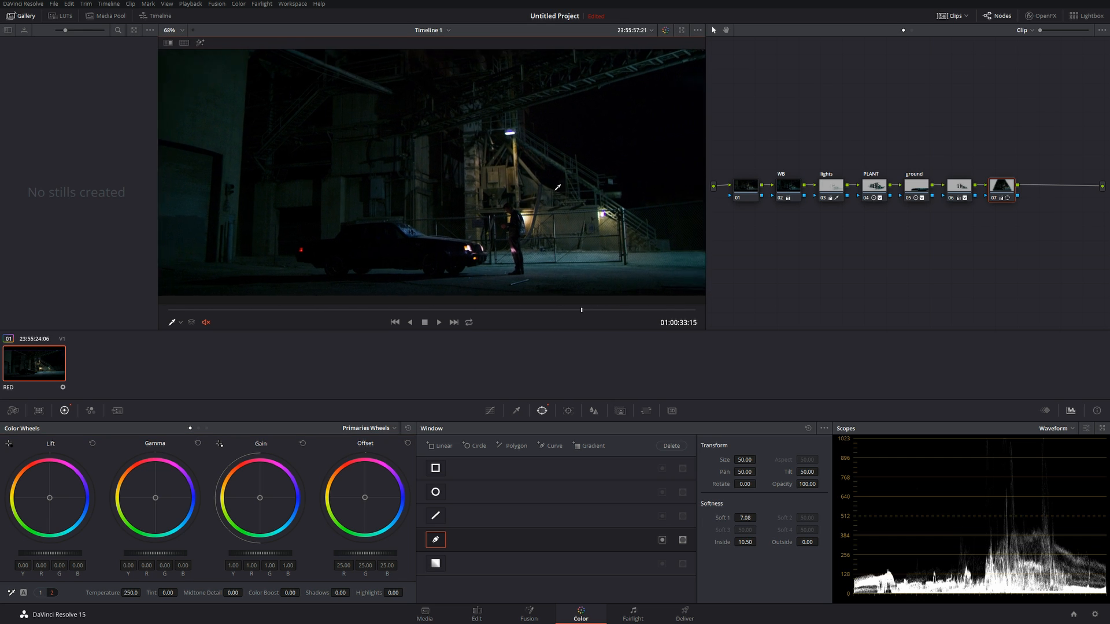
{"action": "scroll", "coordinate": [558, 186], "scroll_direction": "down", "scroll_amount": 1}
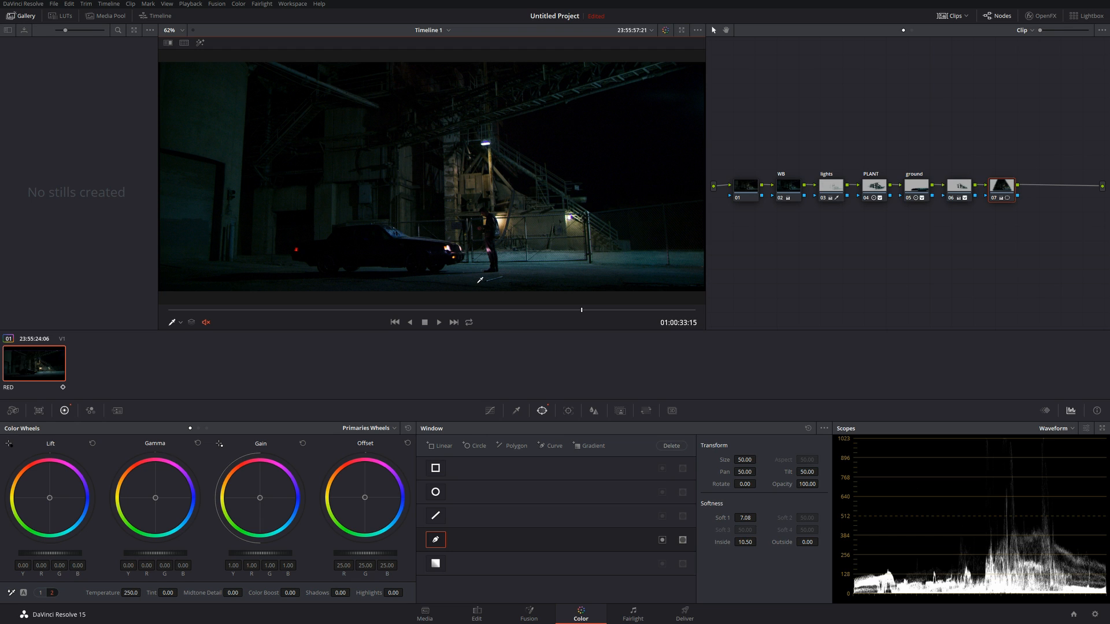
{"action": "left_click_drag", "start_coordinate": [574, 311], "coordinate": [315, 321]}
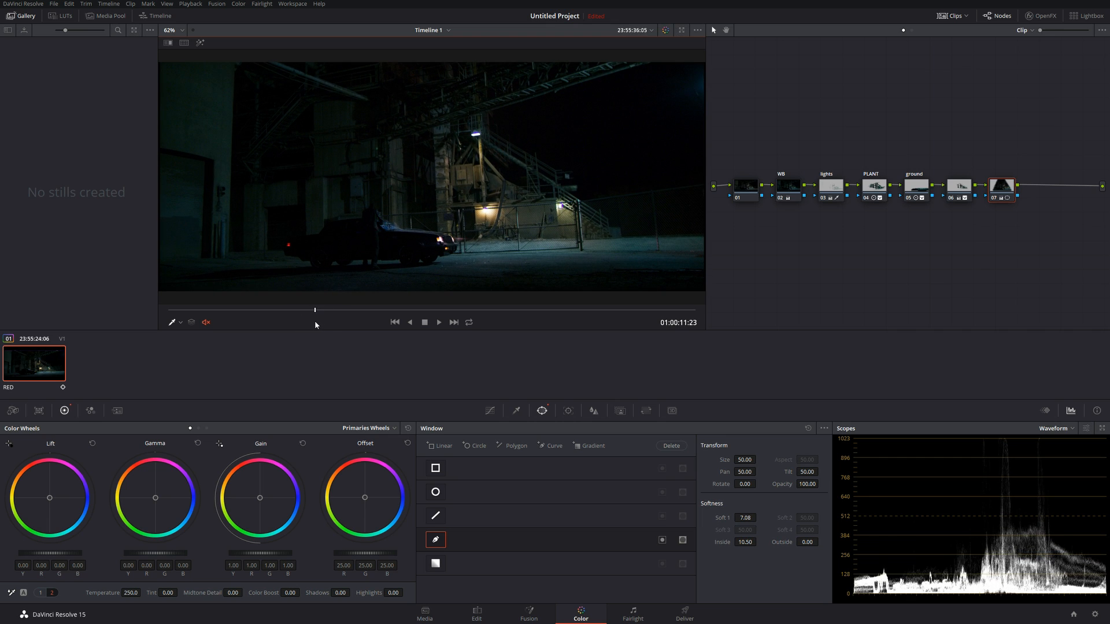
{"action": "left_click_drag", "start_coordinate": [323, 312], "coordinate": [525, 306]}
Compare the full grade with the bypassed original repeatedly at 01:00:28:23
{"action": "key", "text": "shift+d"}
{"action": "key", "text": "shift+d"}
{"action": "key", "text": "shift+d"}
{"action": "key", "text": "shift+d"}
{"action": "key", "text": "shift+d"}
{"action": "key", "text": "shift+d"}
{"action": "key", "text": "shift+d"}
{"action": "key", "text": "shift+d"}
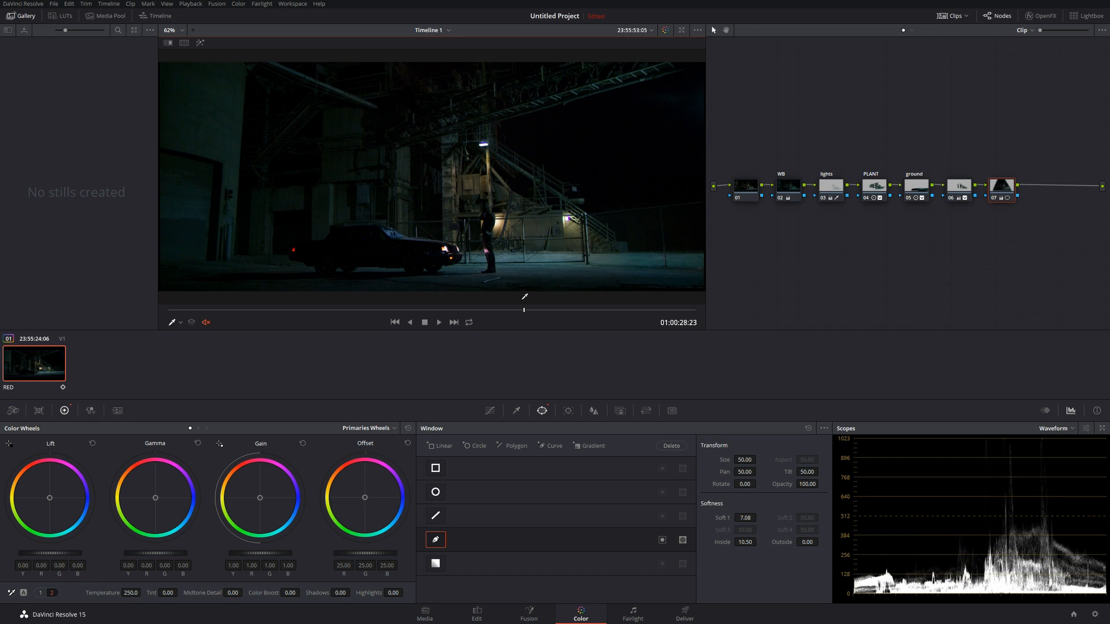
{"action": "key", "text": "shift+d"}
{"action": "key", "text": "shift+d"}
{"action": "key", "text": "shift+d"}
{"action": "key", "text": "shift+d"}
Add a serial node after the trapezoid-window node and apply the ResolveFX Glow effect to it
{"action": "key", "text": "alt+s"}
{"action": "left_click", "coordinate": [1035, 17]}
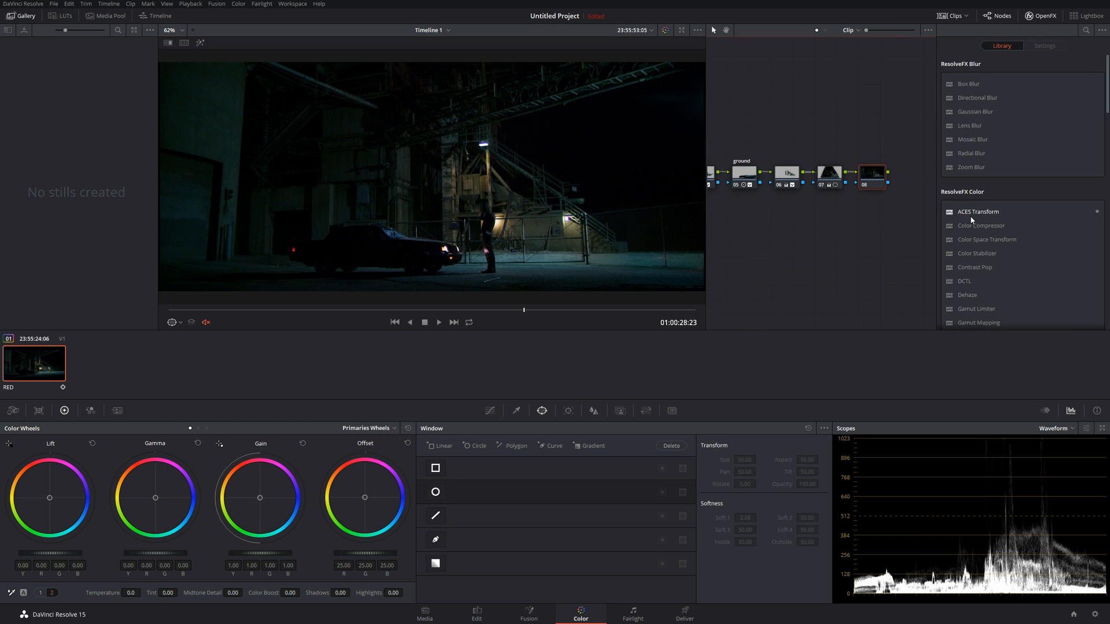
{"action": "scroll", "coordinate": [970, 216], "scroll_direction": "down", "scroll_amount": 5}
{"action": "left_click_drag", "start_coordinate": [961, 256], "coordinate": [877, 186]}
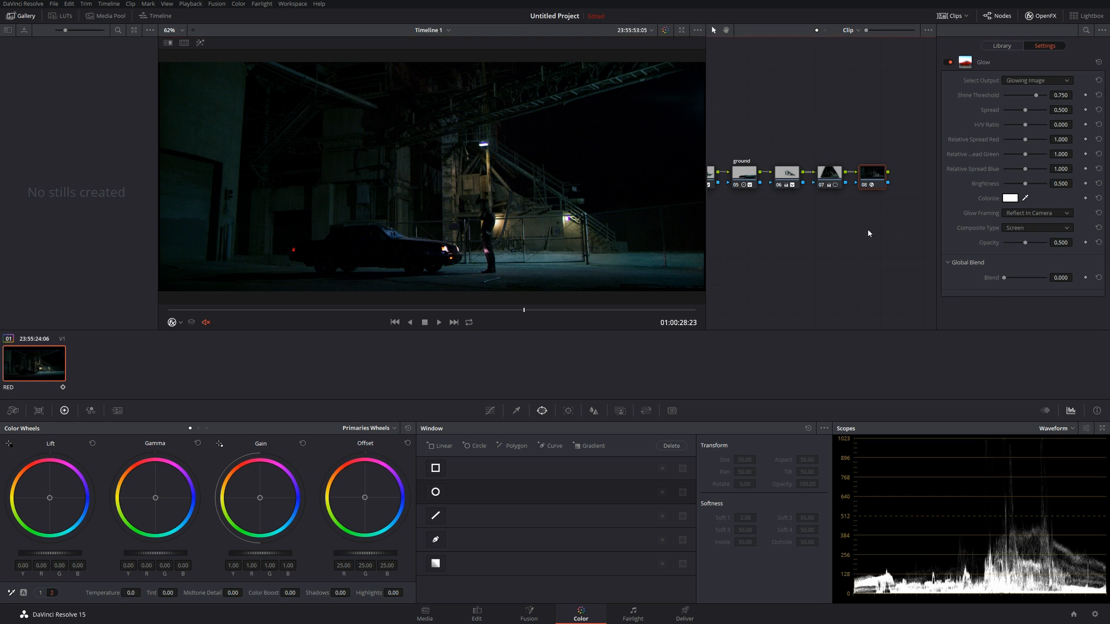
{"action": "left_click", "coordinate": [1041, 16]}
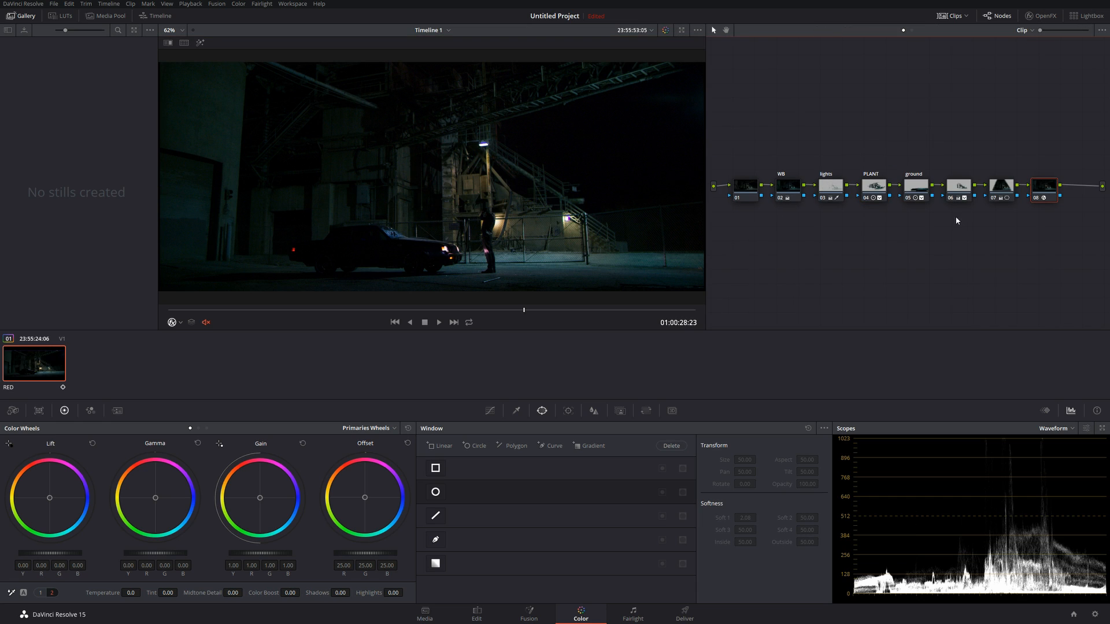
Set the Glow effect's Shine Threshold to 0.194 and check the image at 01:00:12:12
{"action": "left_click", "coordinate": [1049, 15]}
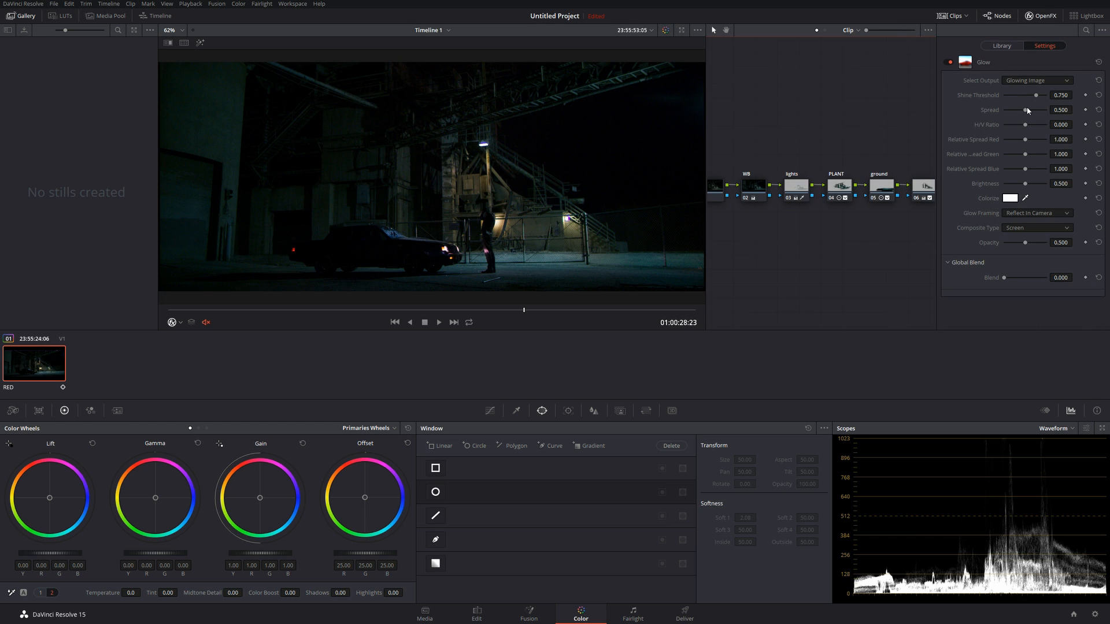
{"action": "left_click_drag", "start_coordinate": [1036, 97], "coordinate": [1012, 92]}
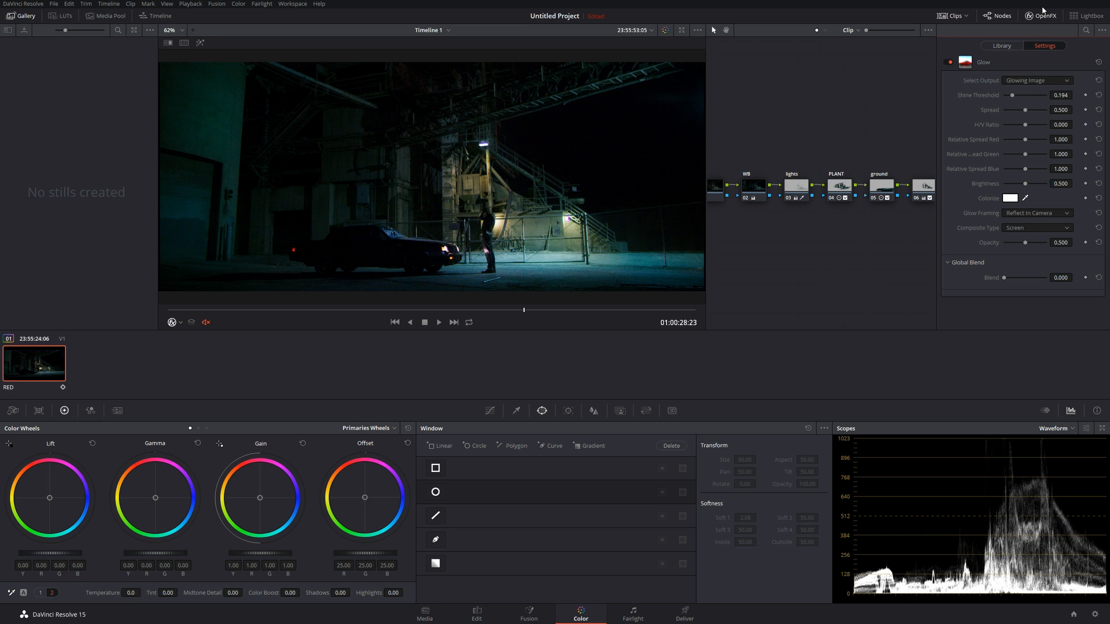
{"action": "left_click", "coordinate": [1041, 16]}
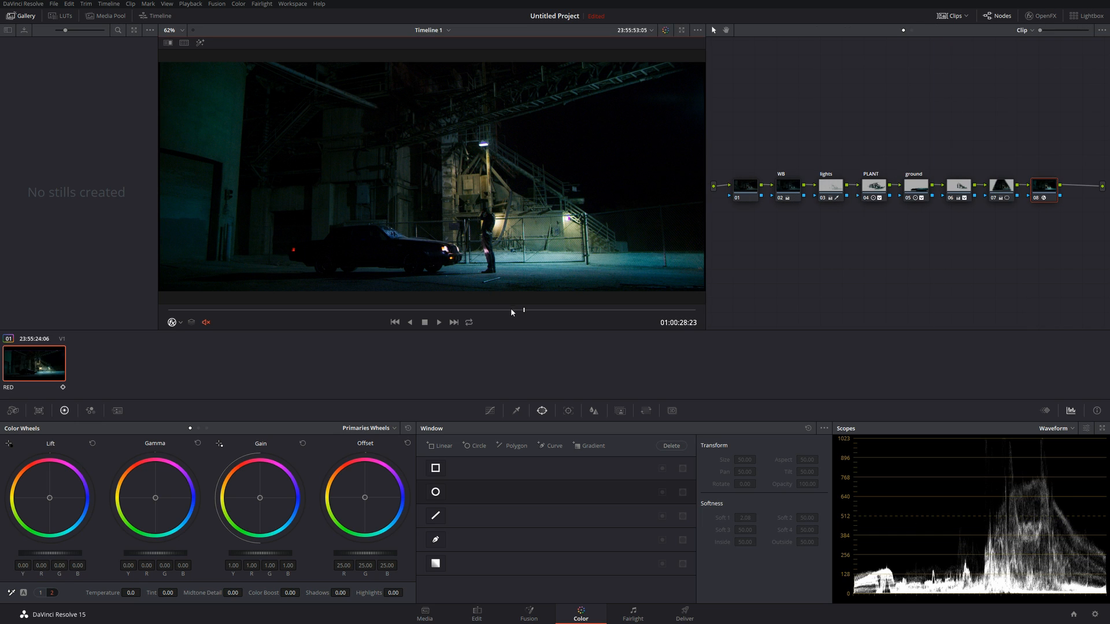
{"action": "left_click_drag", "start_coordinate": [511, 312], "coordinate": [321, 312]}
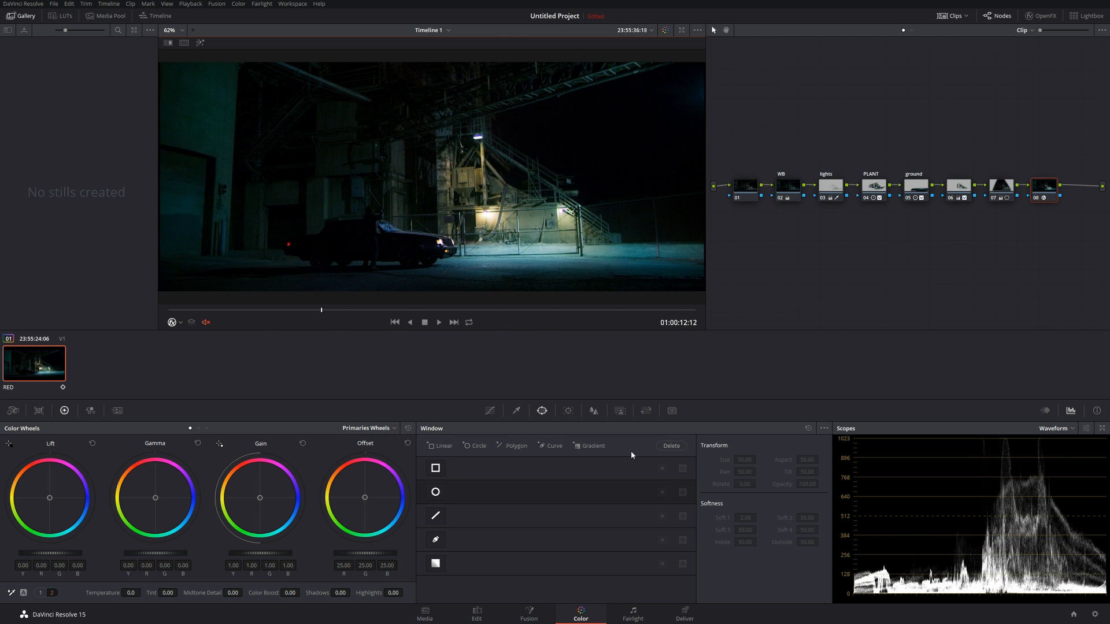
Reduce the glow node's key output gain to 0.105 and check the image at 01:00:28:22
{"action": "left_click", "coordinate": [621, 411]}
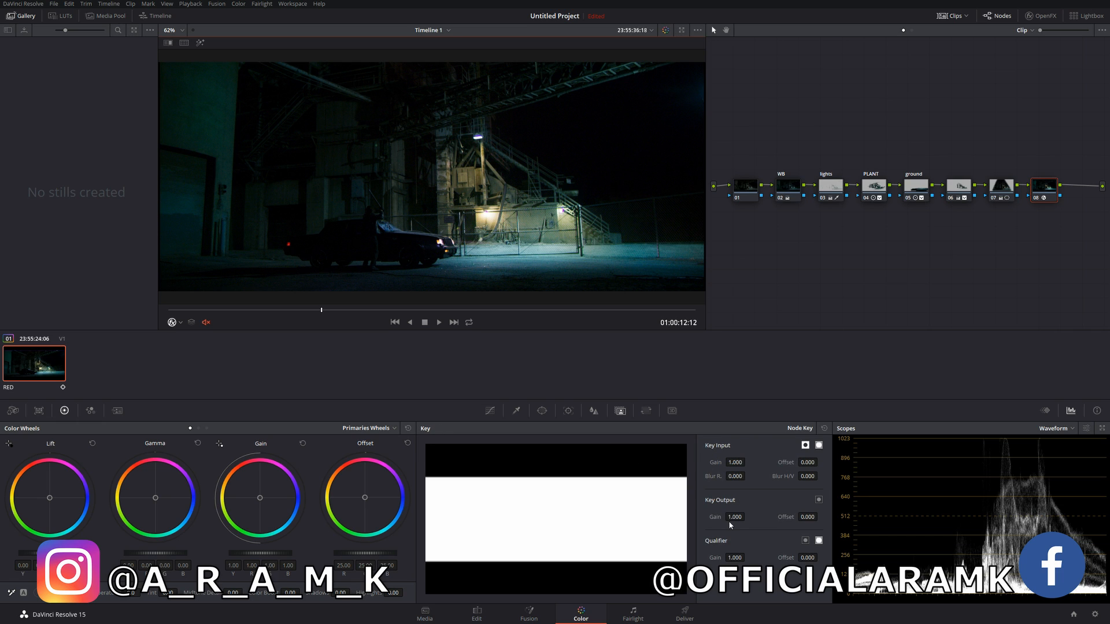
{"action": "left_click_drag", "start_coordinate": [736, 517], "coordinate": [672, 517]}
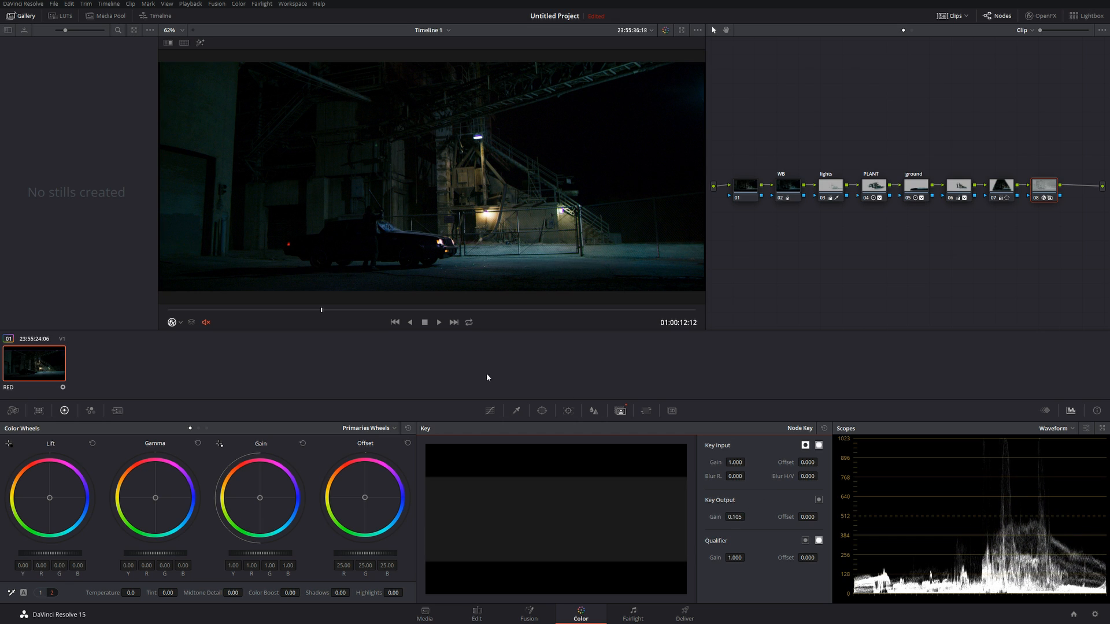
{"action": "left_click_drag", "start_coordinate": [341, 320], "coordinate": [524, 308]}
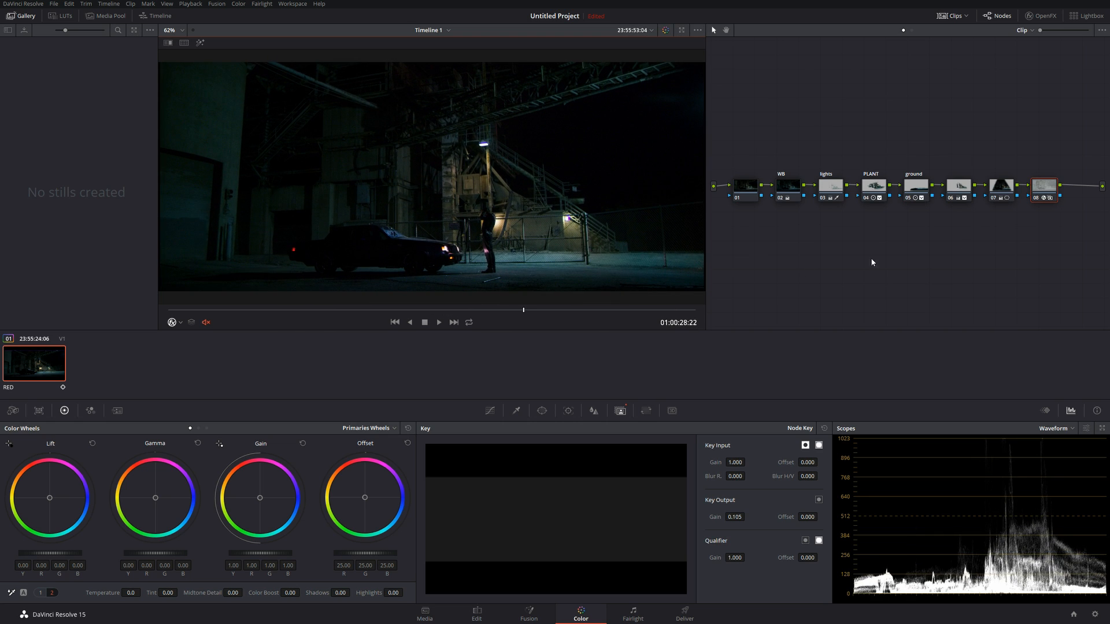
Add a node after the glow, place it below node 01, and set Temporal NR to 5 frames, Better motion estimation and Small motion range
{"action": "key", "text": "alt+o"}
{"action": "left_click_drag", "start_coordinate": [1077, 190], "coordinate": [734, 235]}
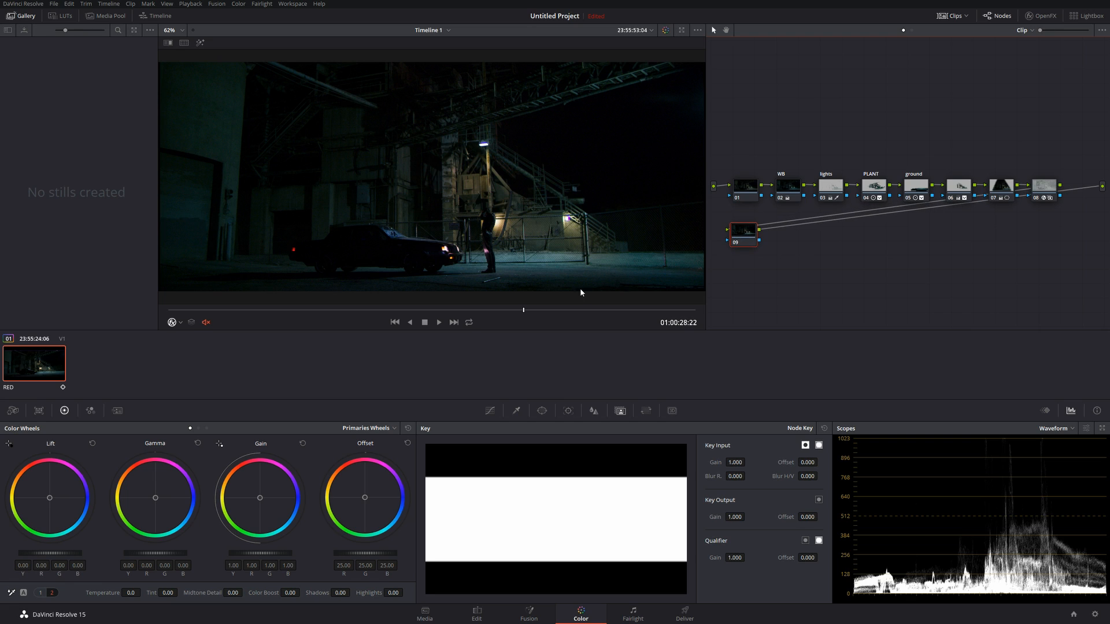
{"action": "left_click", "coordinate": [117, 411]}
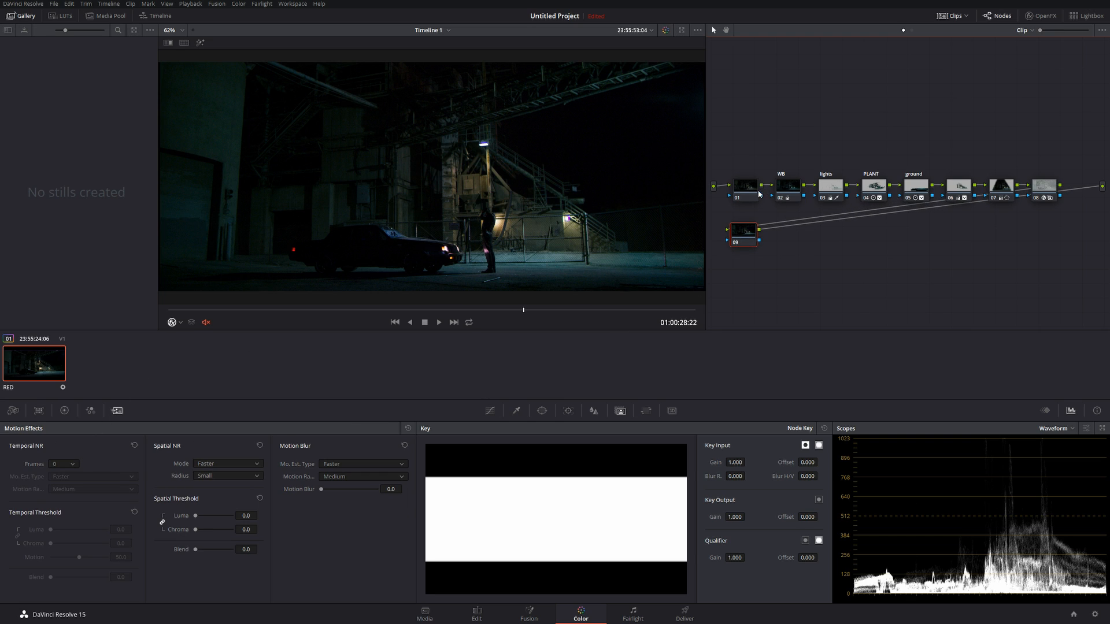
{"action": "left_click", "coordinate": [74, 466]}
{"action": "left_click", "coordinate": [57, 527]}
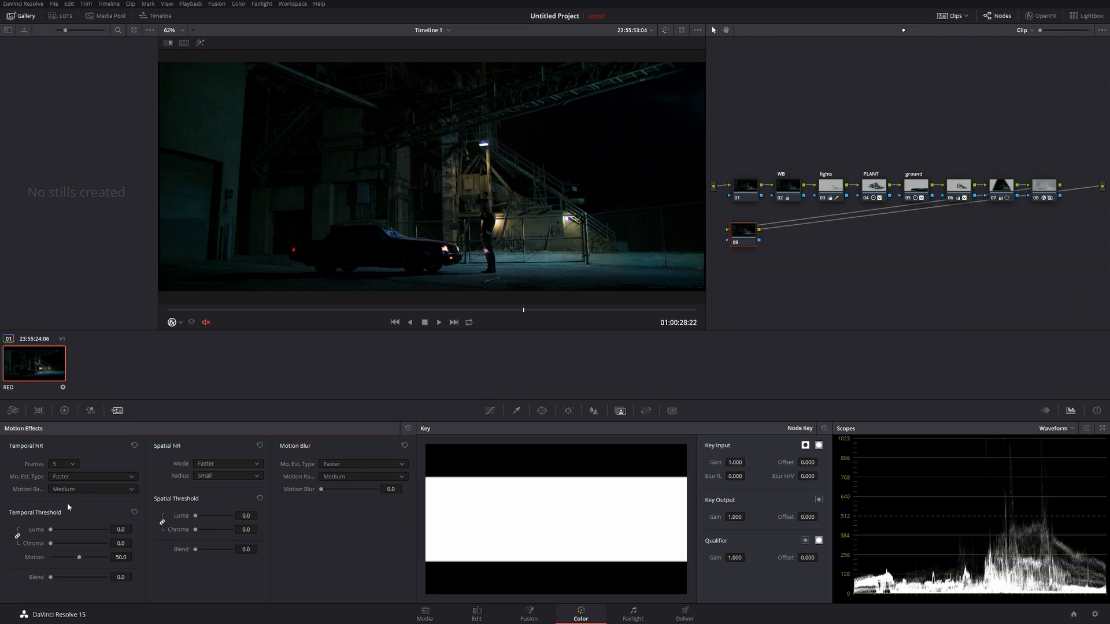
{"action": "left_click", "coordinate": [67, 479]}
{"action": "left_click", "coordinate": [62, 498]}
{"action": "left_click", "coordinate": [98, 491]}
{"action": "left_click", "coordinate": [62, 514]}
Set the linked temporal luma and chroma thresholds to 37.4 while viewing the dark sky beside the lamp up close
{"action": "scroll", "coordinate": [605, 210], "scroll_direction": "up", "scroll_amount": 6}
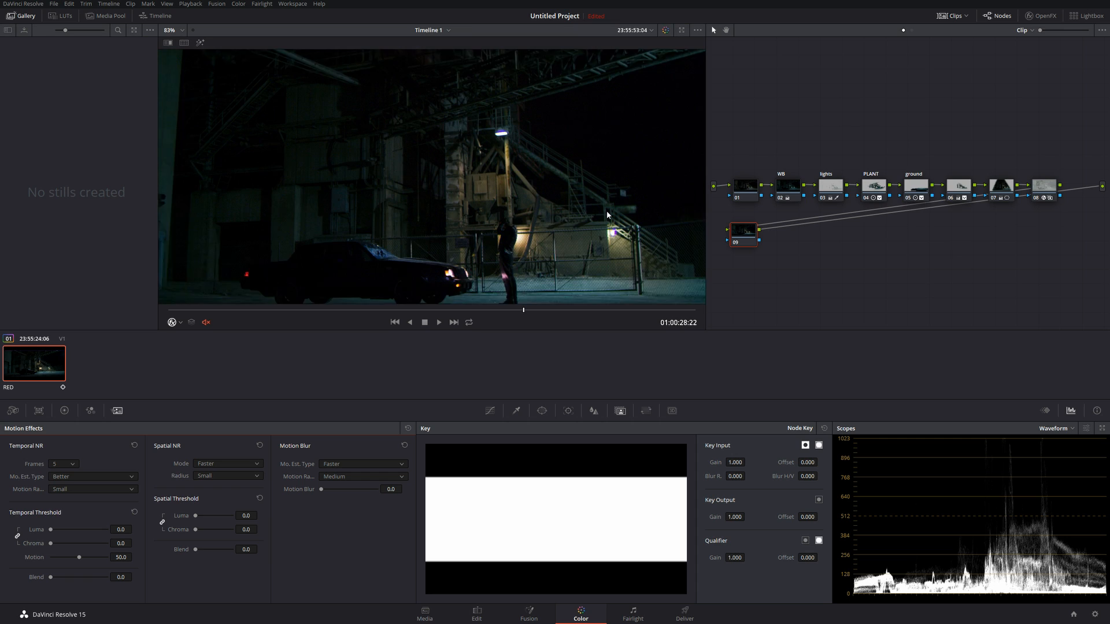
{"action": "left_click_drag", "start_coordinate": [671, 87], "coordinate": [409, 216]}
{"action": "scroll", "coordinate": [390, 205], "scroll_direction": "up", "scroll_amount": 2}
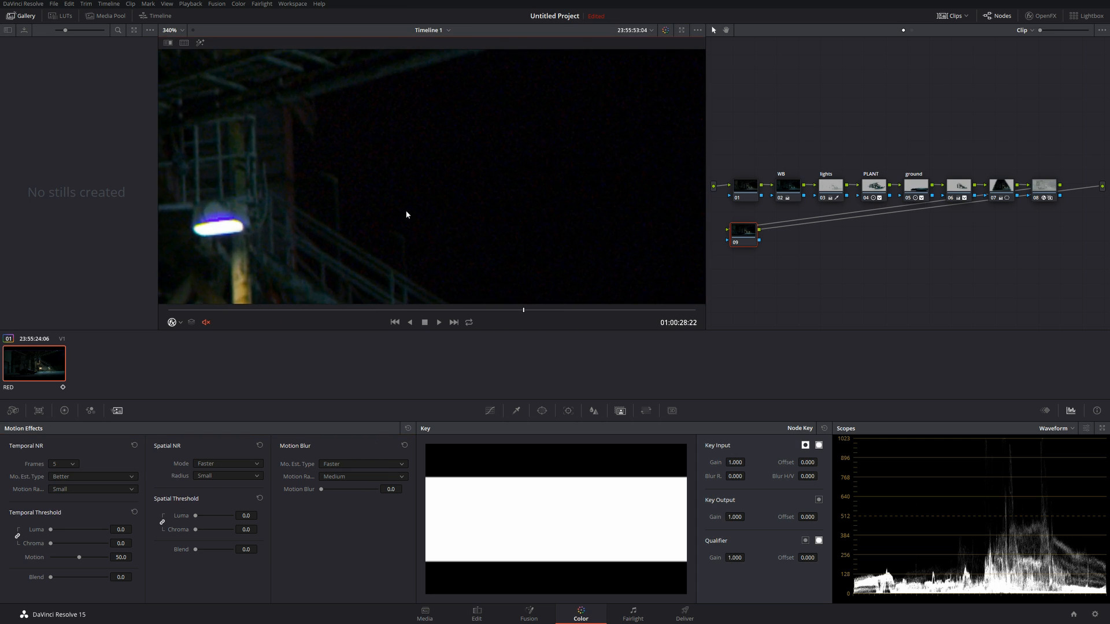
{"action": "scroll", "coordinate": [365, 187], "scroll_direction": "up", "scroll_amount": 2}
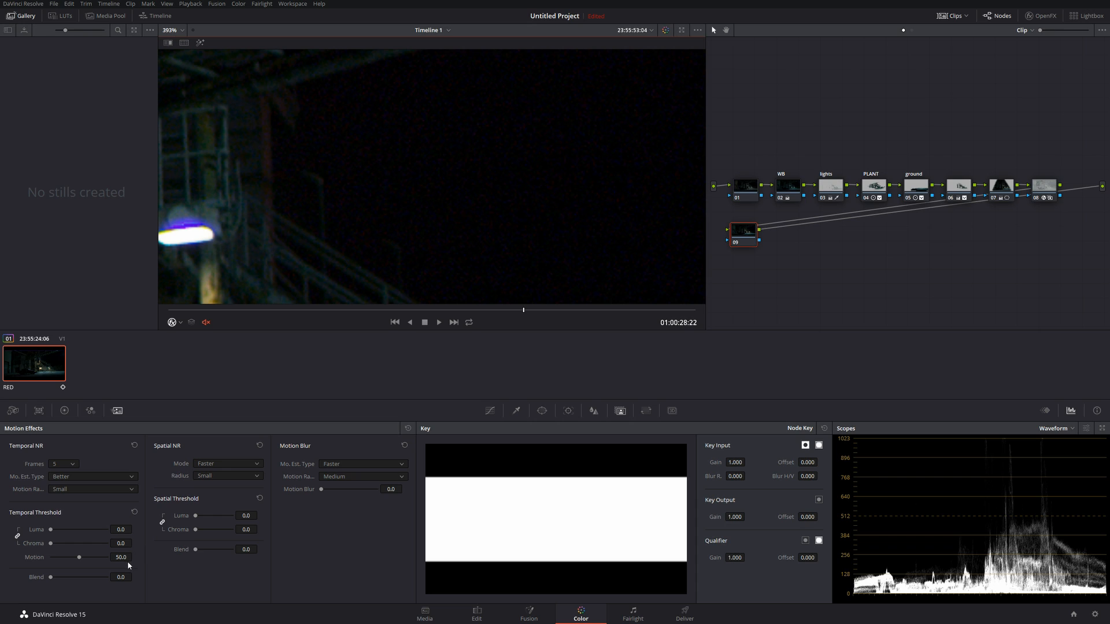
{"action": "left_click_drag", "start_coordinate": [126, 529], "coordinate": [135, 529]}
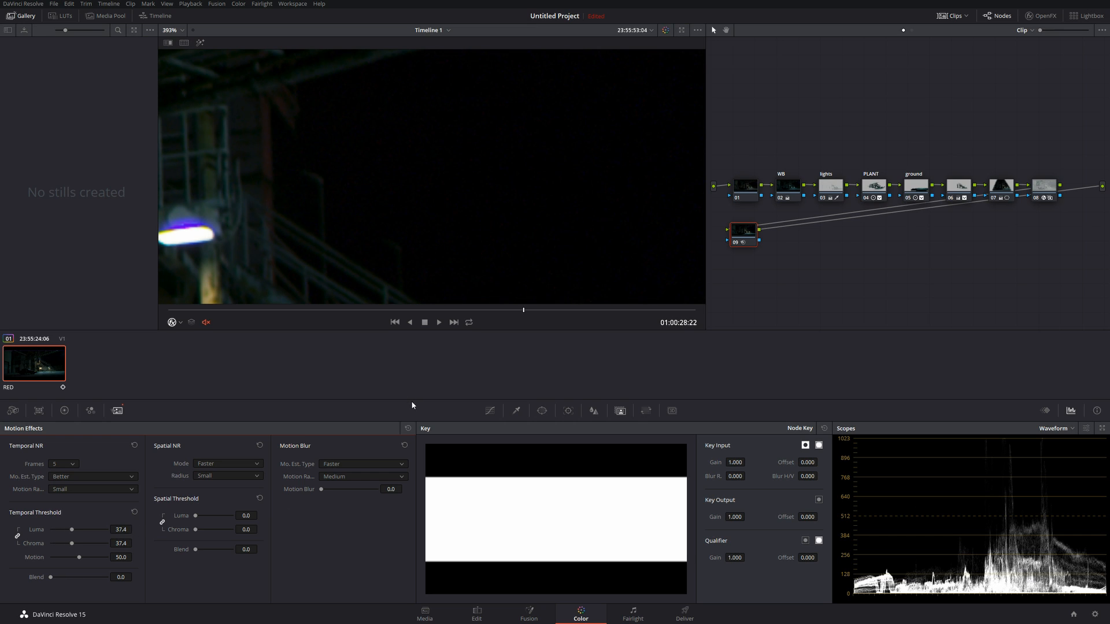
Examine the noise-reduced image at 01:00:29:18 and 01:00:32:17, inspecting the plant's dark walls up close
{"action": "scroll", "coordinate": [422, 265], "scroll_direction": "down", "scroll_amount": 10}
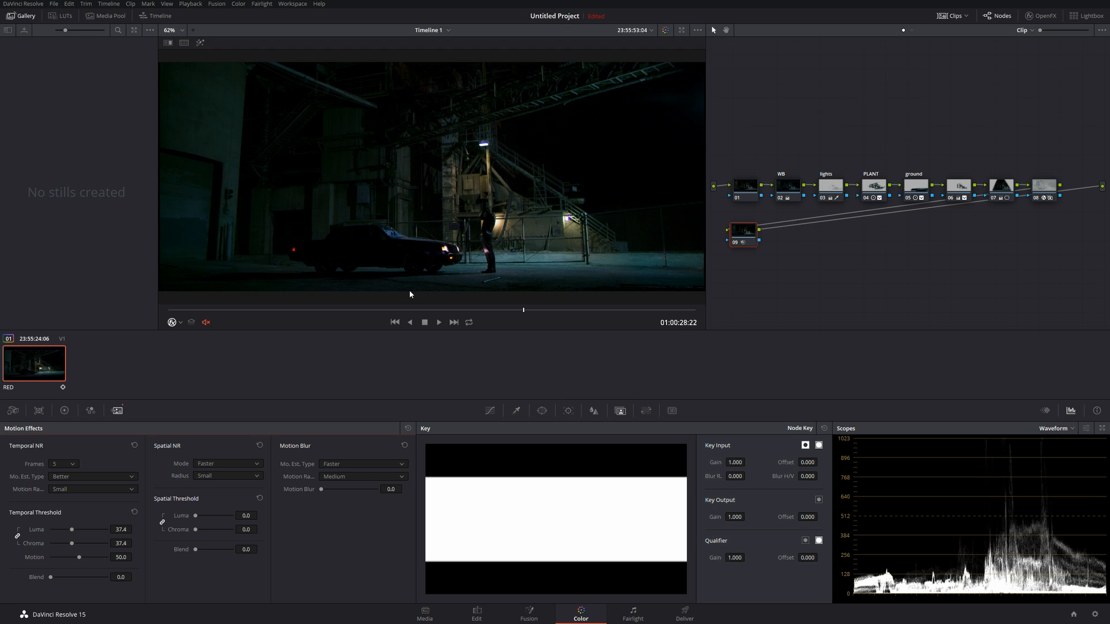
{"action": "left_click_drag", "start_coordinate": [479, 311], "coordinate": [535, 310]}
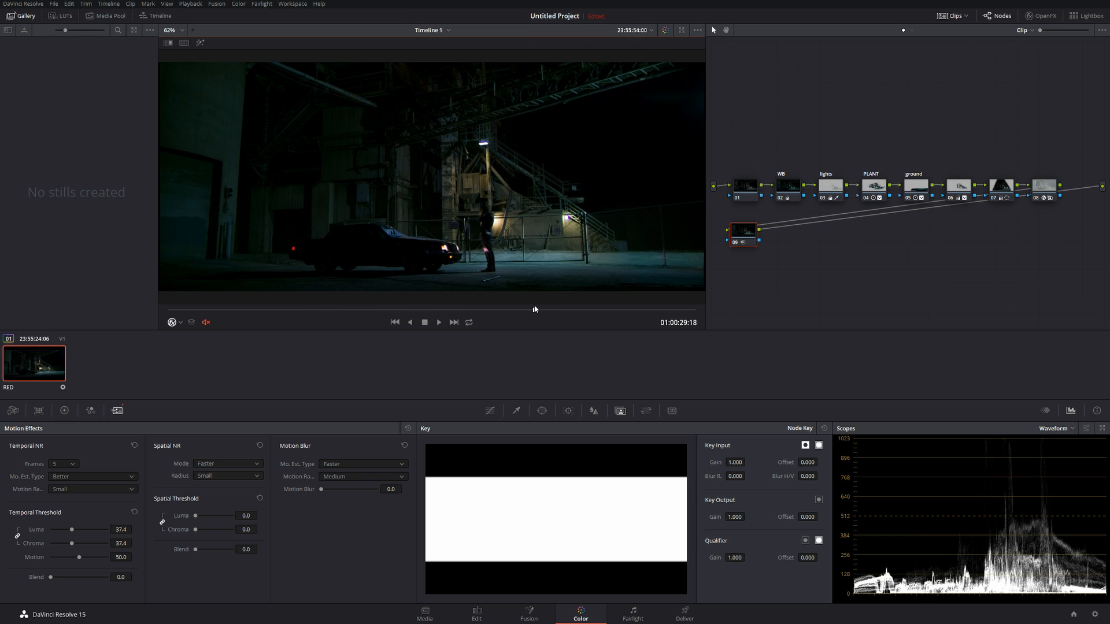
{"action": "left_click_drag", "start_coordinate": [542, 307], "coordinate": [570, 309]}
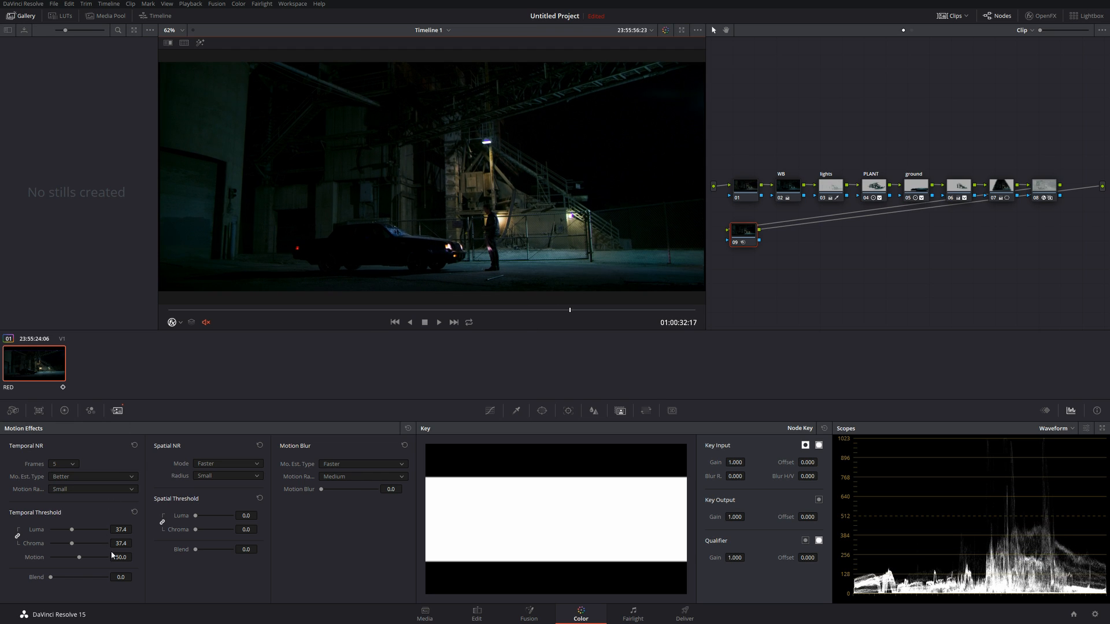
{"action": "scroll", "coordinate": [532, 200], "scroll_direction": "up", "scroll_amount": 8}
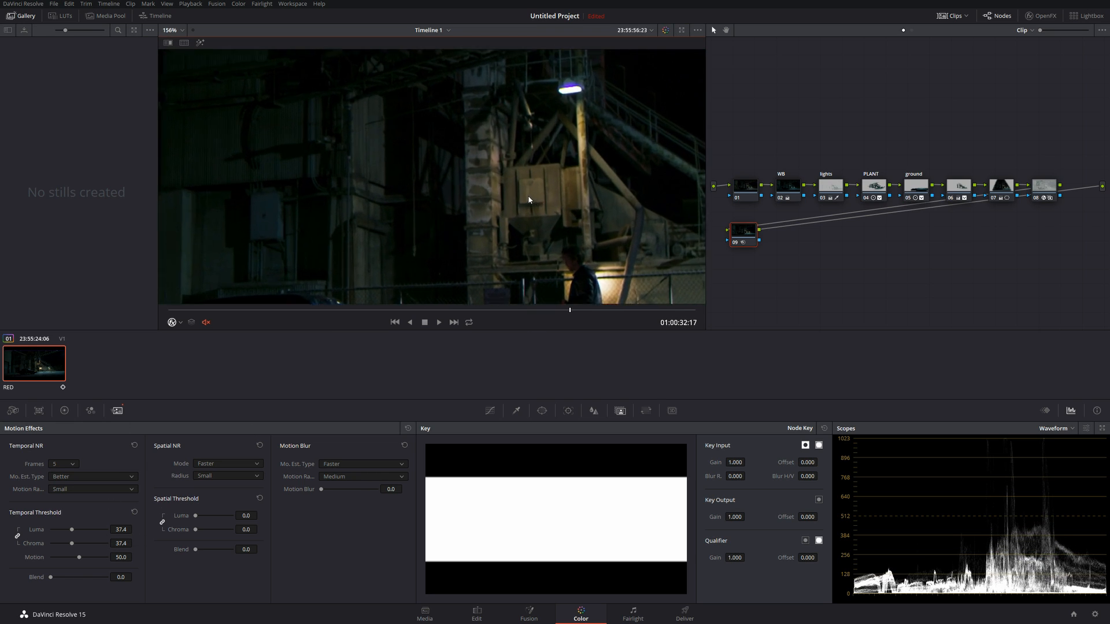
{"action": "scroll", "coordinate": [401, 191], "scroll_direction": "up", "scroll_amount": 5}
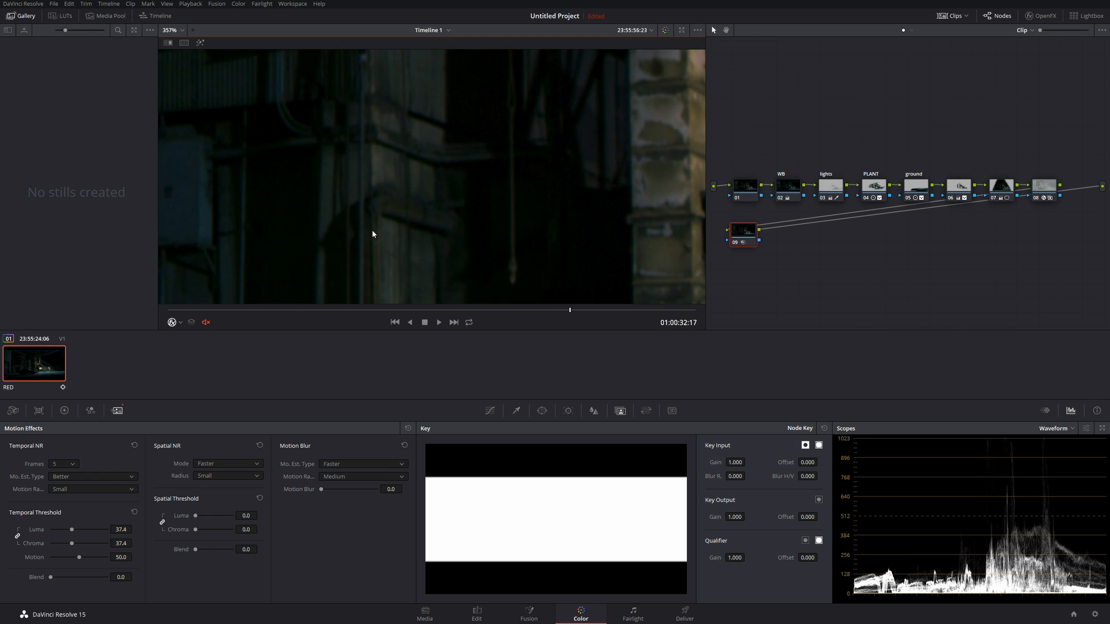
{"action": "scroll", "coordinate": [407, 191], "scroll_direction": "up", "scroll_amount": 2}
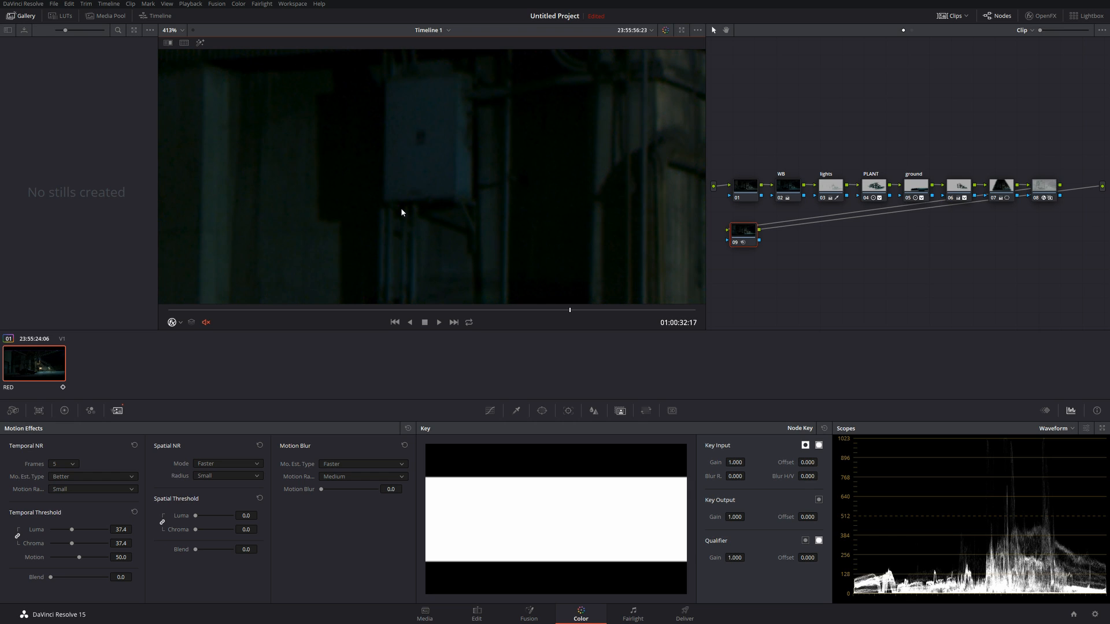
Inspect the noise-reduced metal box on the plant wall at high magnification and return to the full frame
{"action": "scroll", "coordinate": [402, 211], "scroll_direction": "up", "scroll_amount": 3}
{"action": "scroll", "coordinate": [405, 200], "scroll_direction": "up", "scroll_amount": 1}
{"action": "left_click_drag", "start_coordinate": [405, 200], "coordinate": [470, 238]}
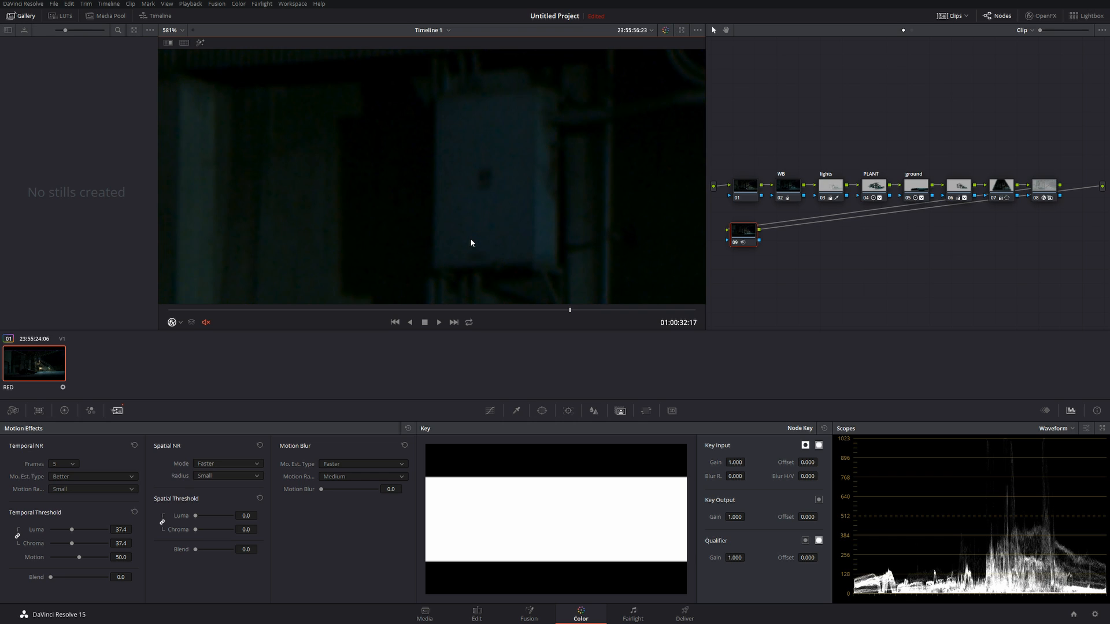
{"action": "key", "text": "shift+z"}
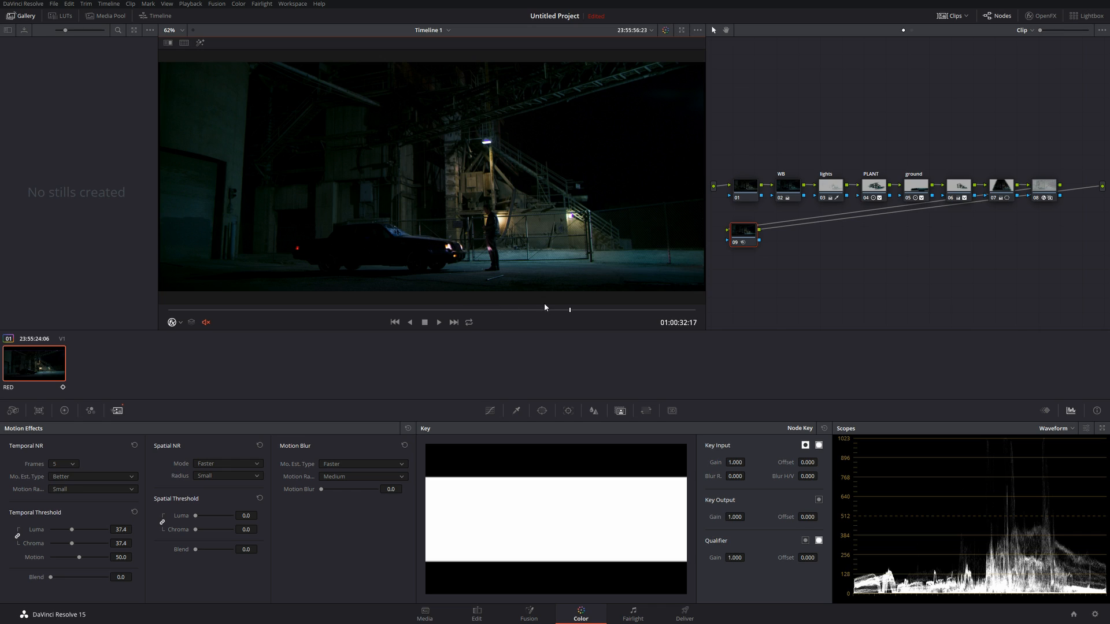
Move the noise reduction node to the output end of the graph, and shift the glow node slightly away from node 07
{"action": "left_click_drag", "start_coordinate": [731, 236], "coordinate": [1083, 237]}
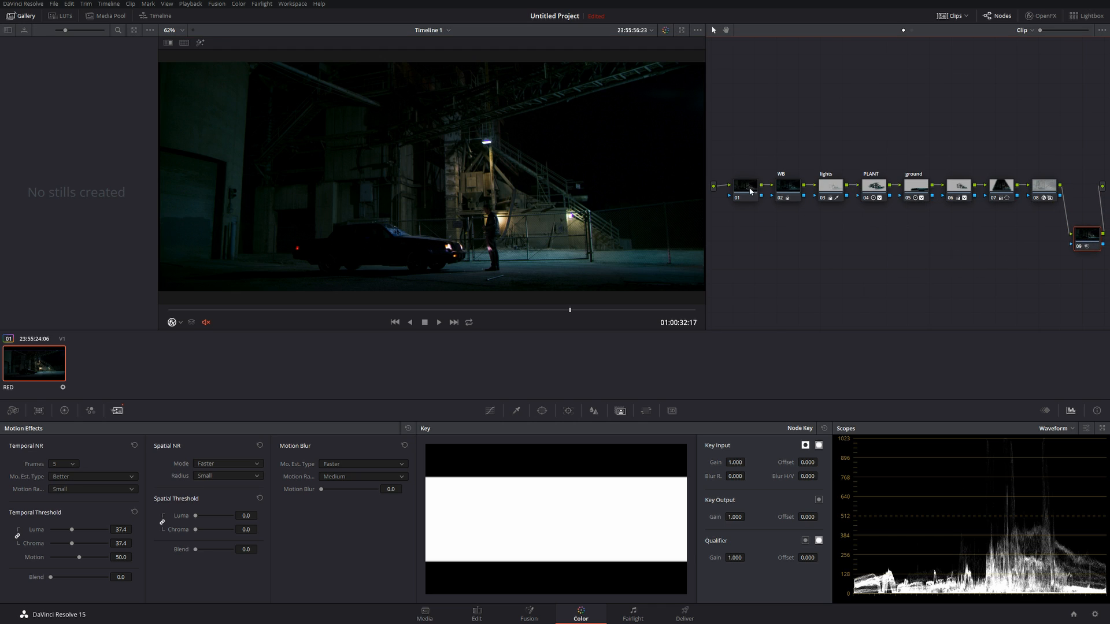
{"action": "left_click", "coordinate": [1001, 190]}
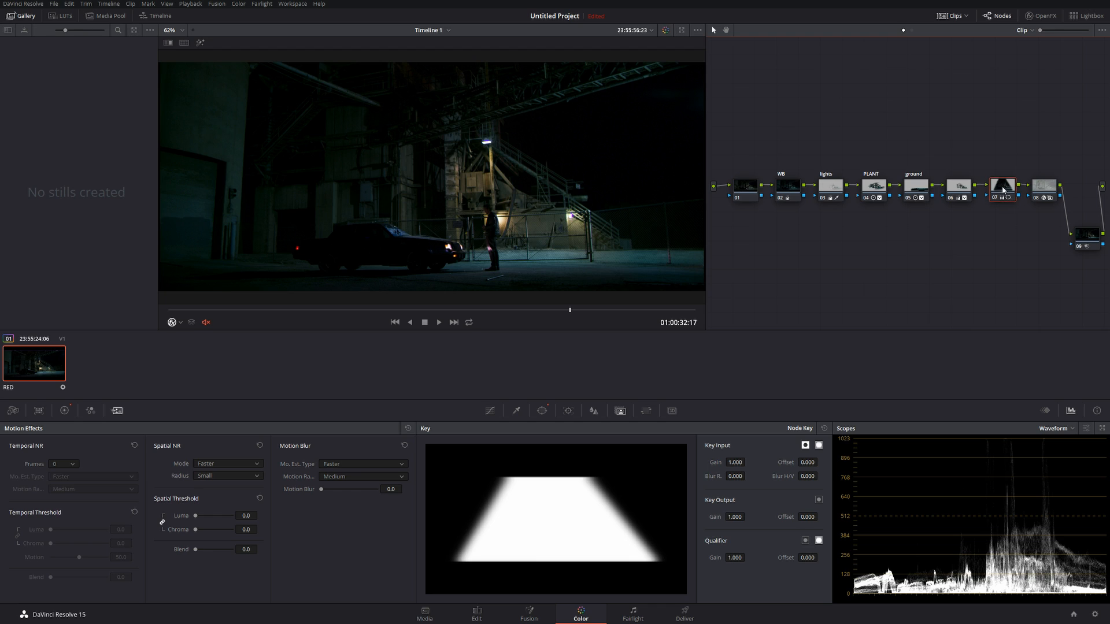
{"action": "left_click_drag", "start_coordinate": [1038, 190], "coordinate": [1047, 189]}
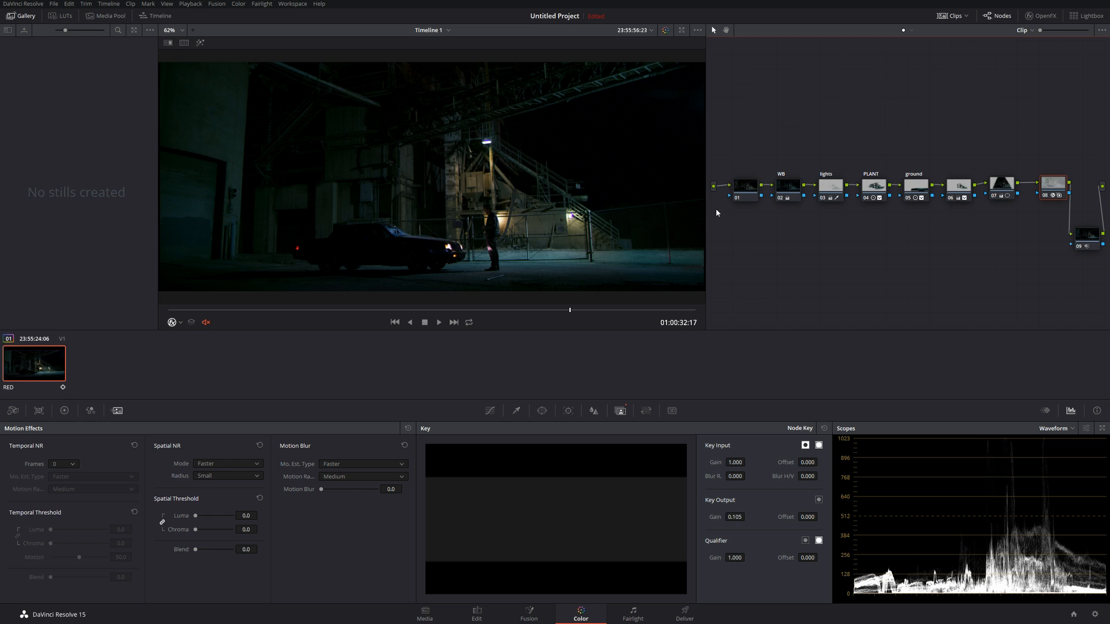
Add a serial node after the glow, place it below node 01, and enclose the overhead truss in a four-point curve window
{"action": "key", "text": "alt+s"}
{"action": "left_click_drag", "start_coordinate": [731, 217], "coordinate": [742, 231]}
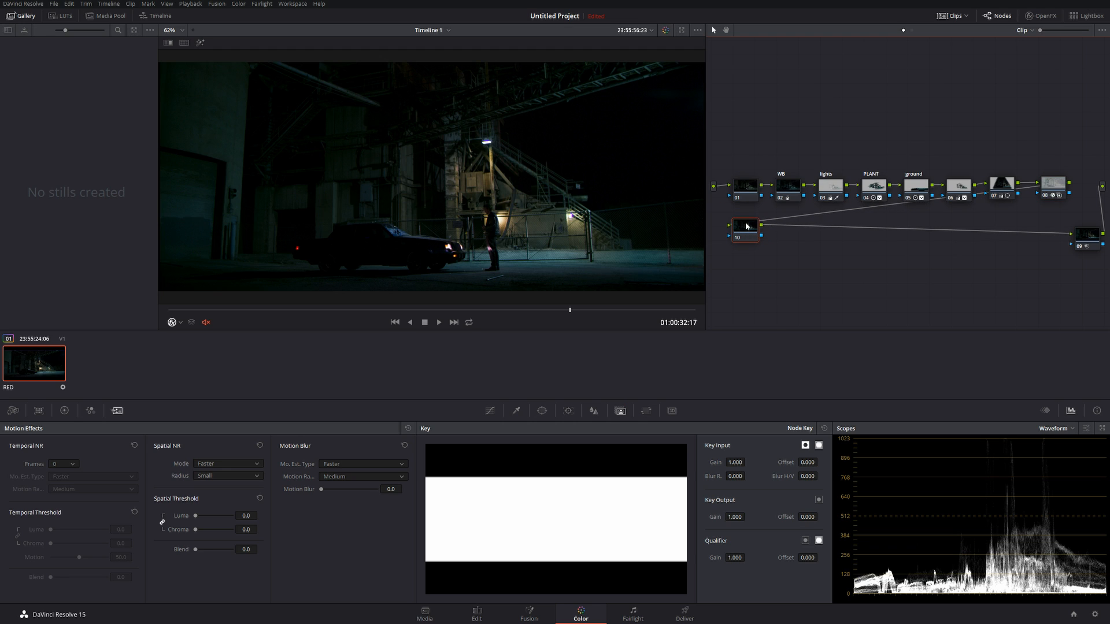
{"action": "scroll", "coordinate": [614, 214], "scroll_direction": "down", "scroll_amount": 2}
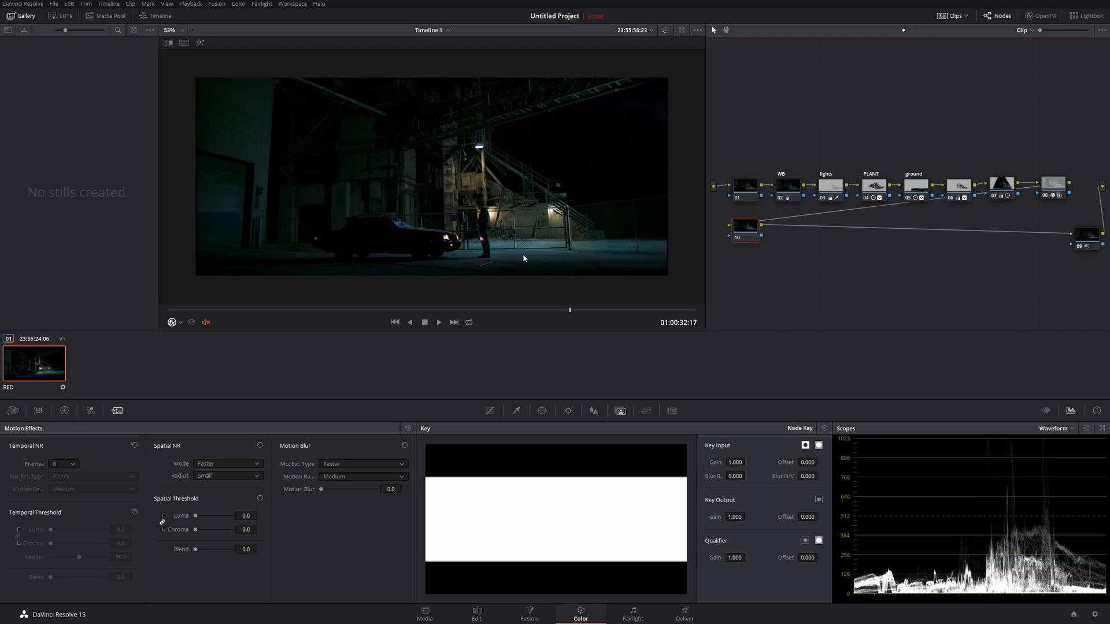
{"action": "left_click", "coordinate": [516, 411]}
{"action": "left_click", "coordinate": [542, 411]}
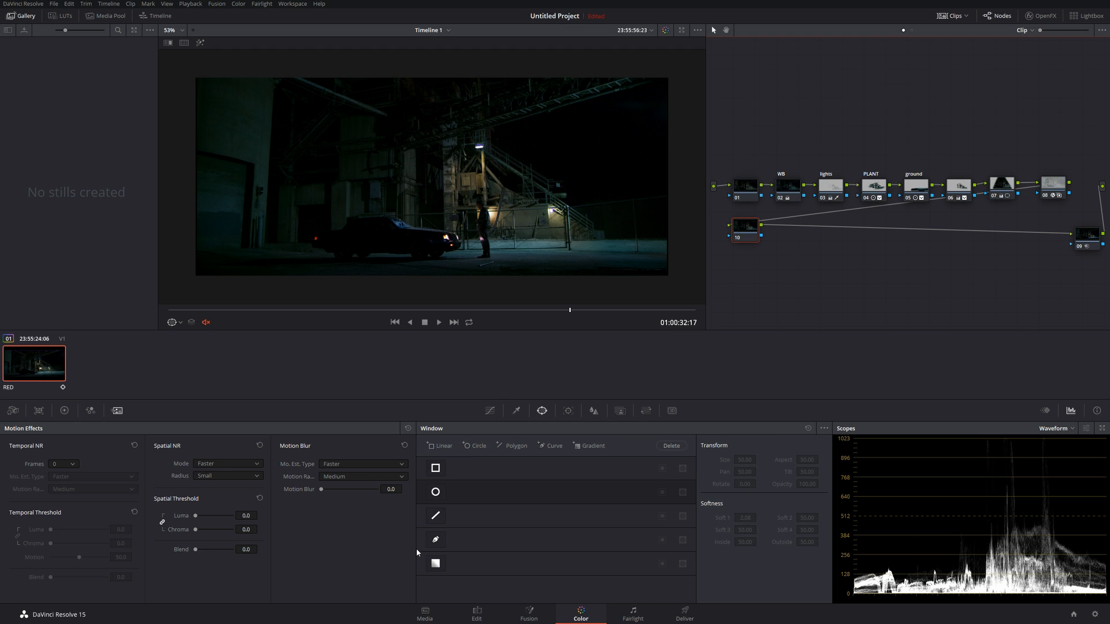
{"action": "left_click", "coordinate": [436, 539]}
{"action": "left_click", "coordinate": [629, 54]}
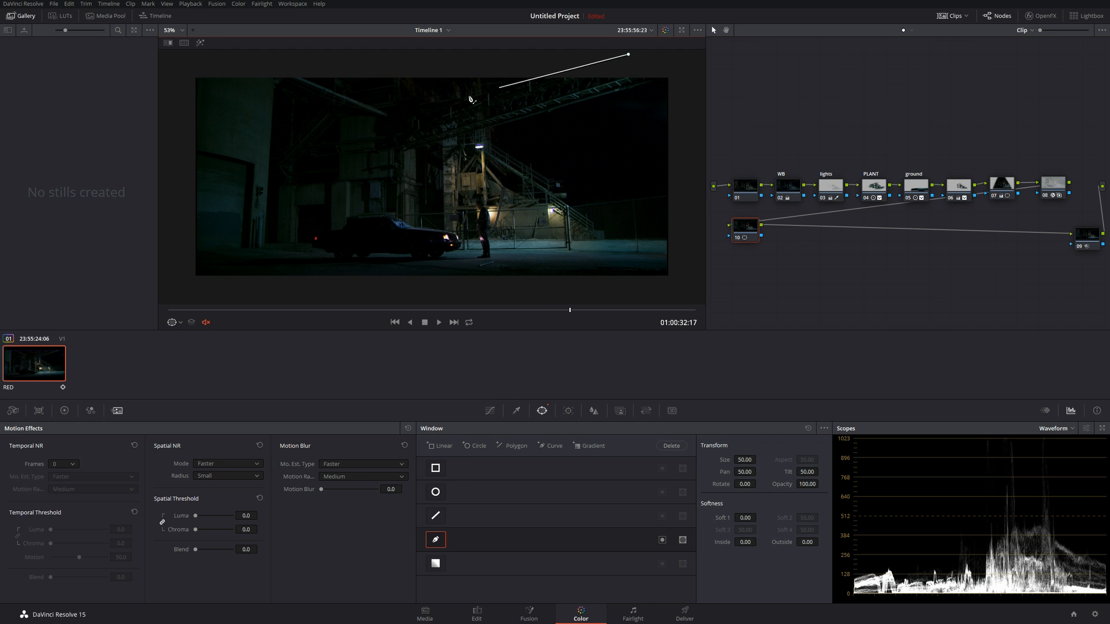
{"action": "left_click", "coordinate": [373, 126]}
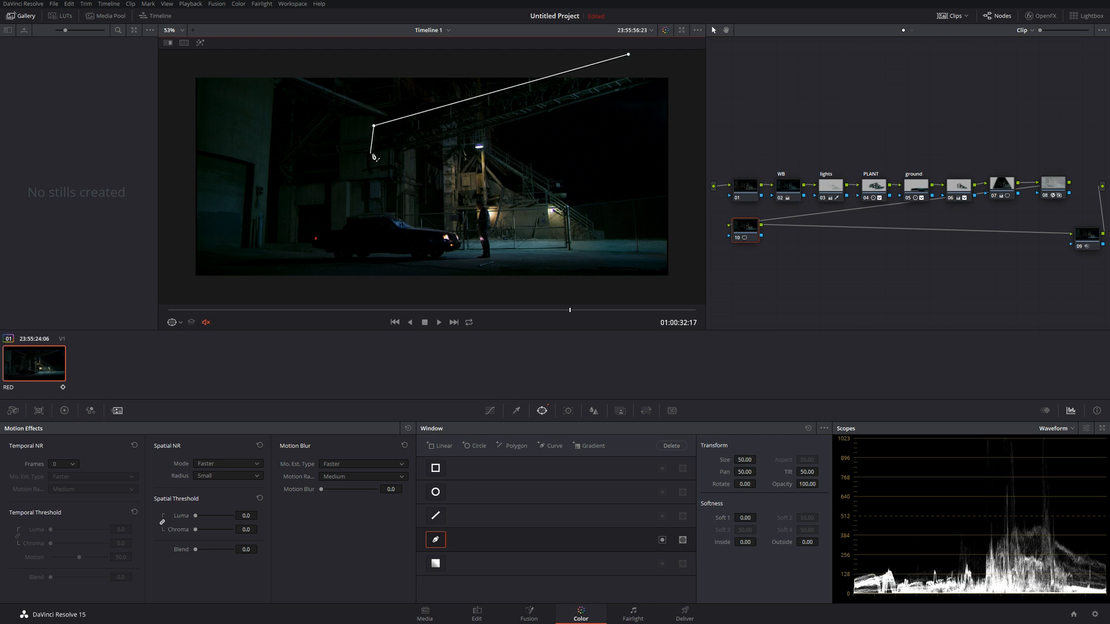
{"action": "left_click", "coordinate": [373, 154]}
{"action": "left_click", "coordinate": [670, 77]}
{"action": "left_click", "coordinate": [628, 55]}
Track the truss window forward and backward through the clip, disabling the noise reduction node for the tracking and re-enabling it
{"action": "left_click", "coordinate": [567, 411]}
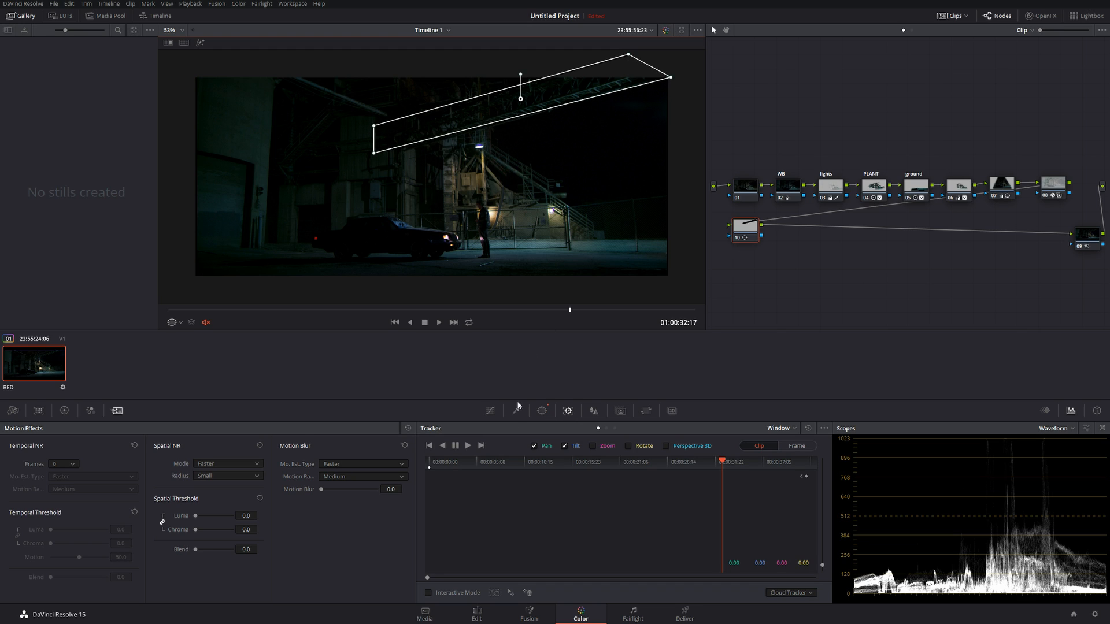
{"action": "left_click", "coordinate": [468, 447]}
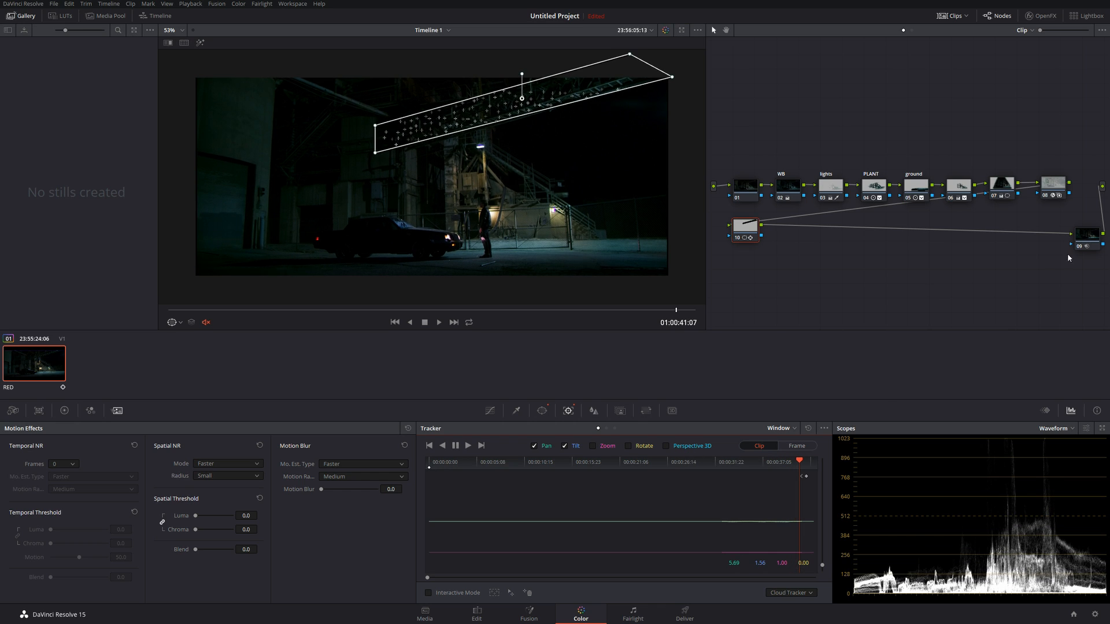
{"action": "left_click", "coordinate": [1091, 237]}
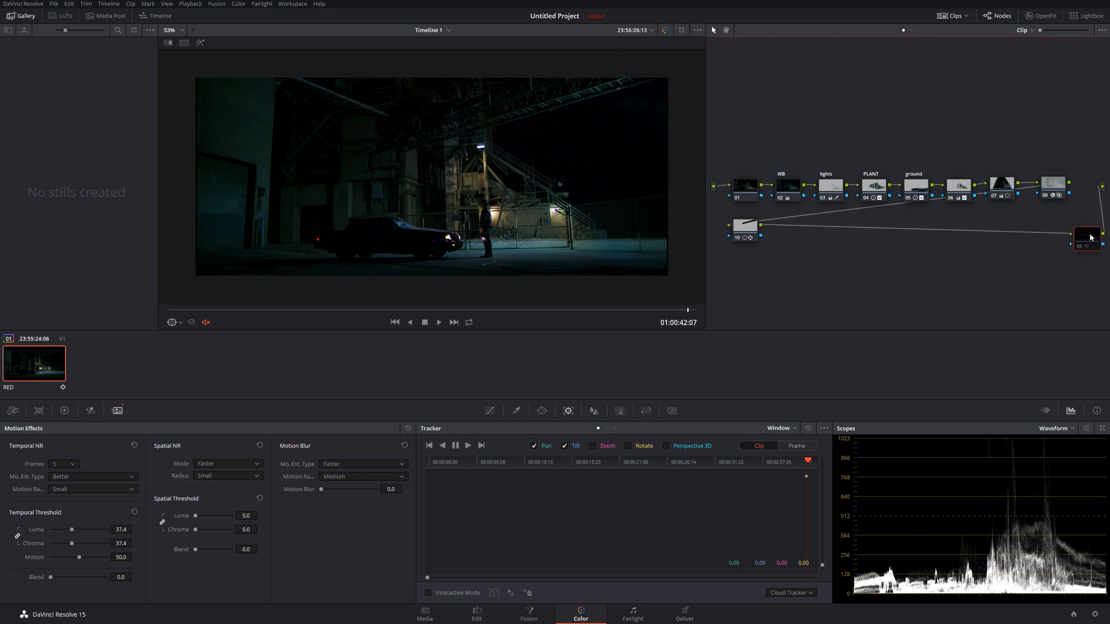
{"action": "left_click", "coordinate": [746, 231]}
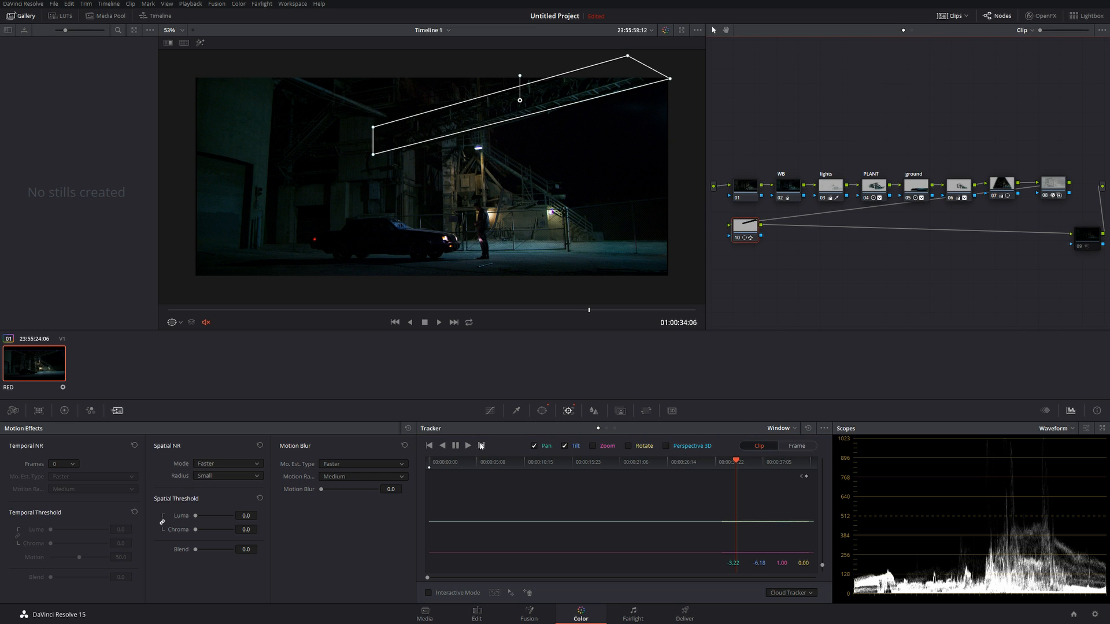
{"action": "left_click", "coordinate": [443, 446]}
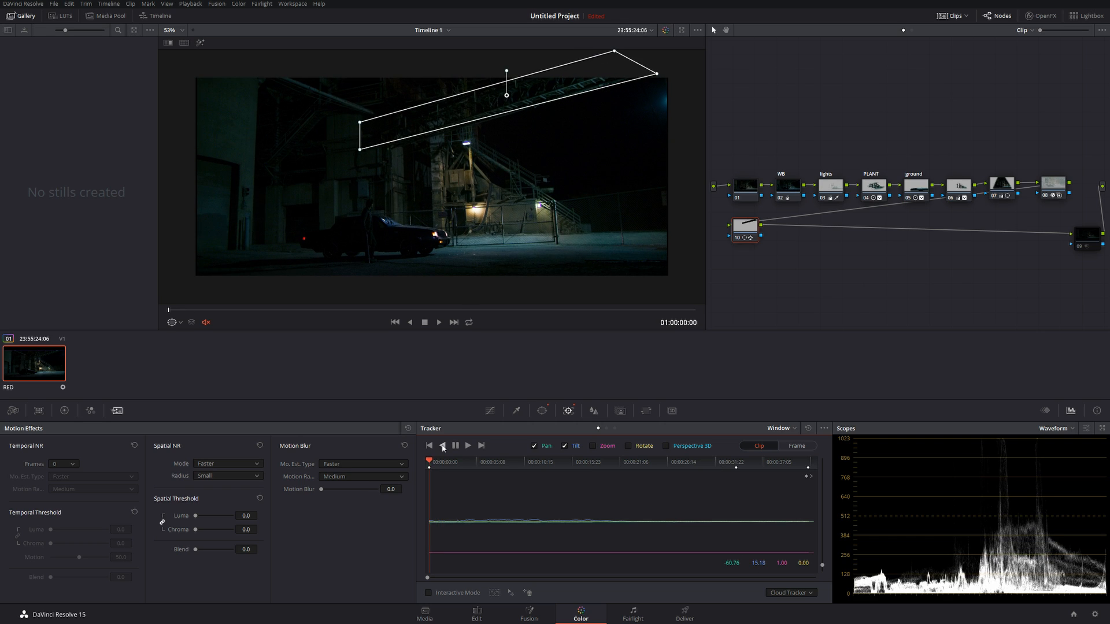
{"action": "left_click", "coordinate": [1085, 237]}
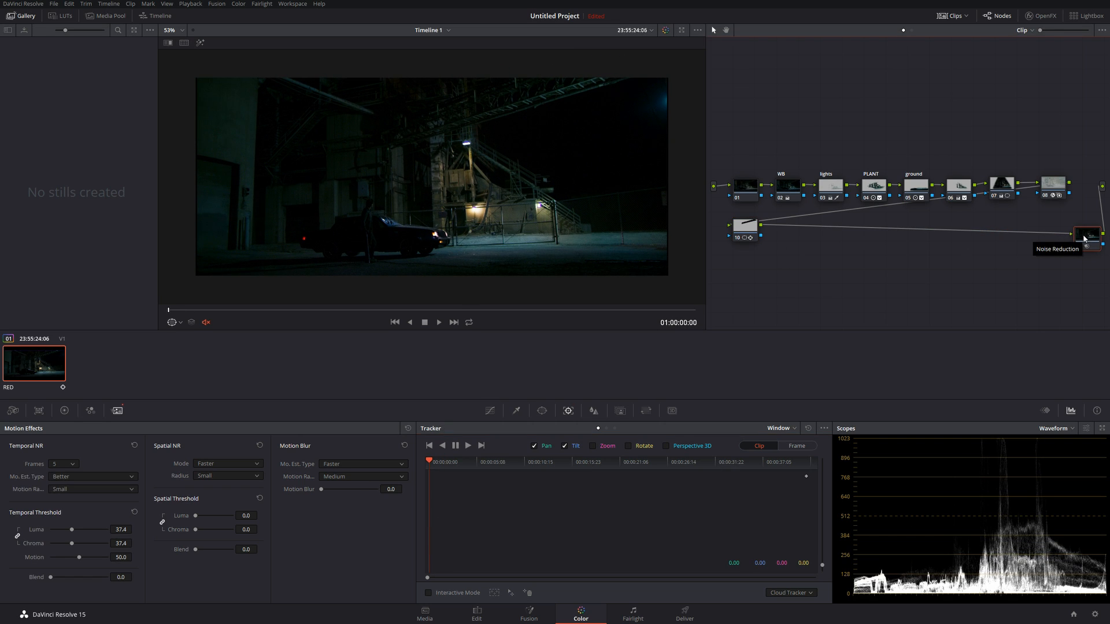
Refit the truss window's lower corners at the first frame, set Soft 1 to 2.16 and Inside to 2.20, and check its highlight
{"action": "left_click", "coordinate": [744, 226]}
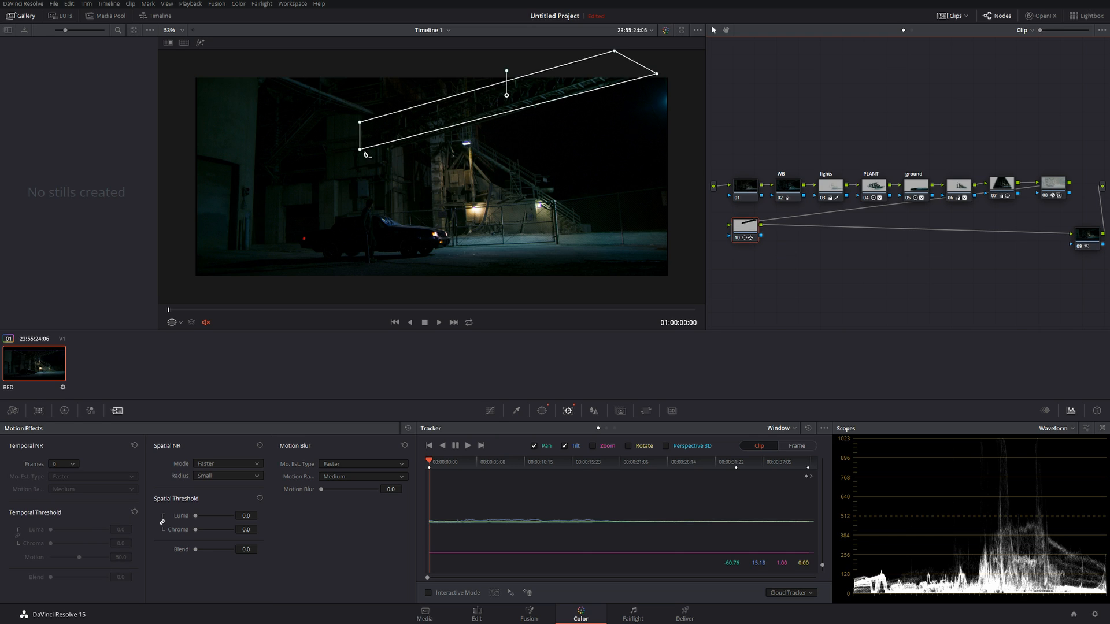
{"action": "left_click_drag", "start_coordinate": [360, 150], "coordinate": [363, 157]}
{"action": "left_click_drag", "start_coordinate": [657, 74], "coordinate": [657, 71]}
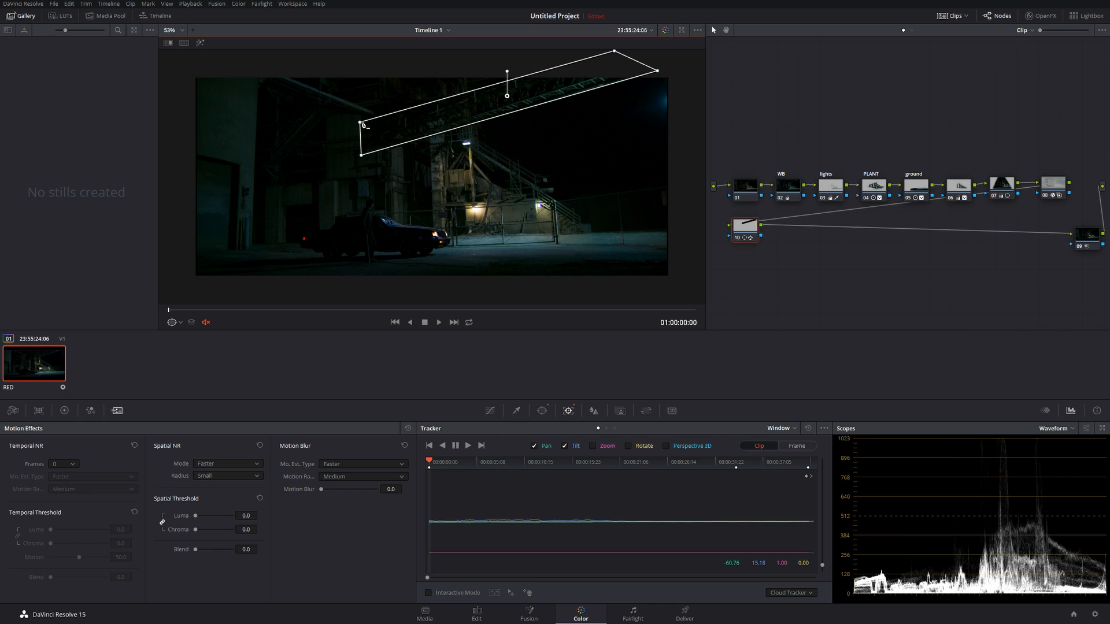
{"action": "left_click", "coordinate": [542, 411]}
{"action": "left_click_drag", "start_coordinate": [743, 518], "coordinate": [736, 533]}
{"action": "left_click_drag", "start_coordinate": [746, 544], "coordinate": [748, 548]}
{"action": "left_click", "coordinate": [200, 42]}
{"action": "left_click", "coordinate": [201, 43]}
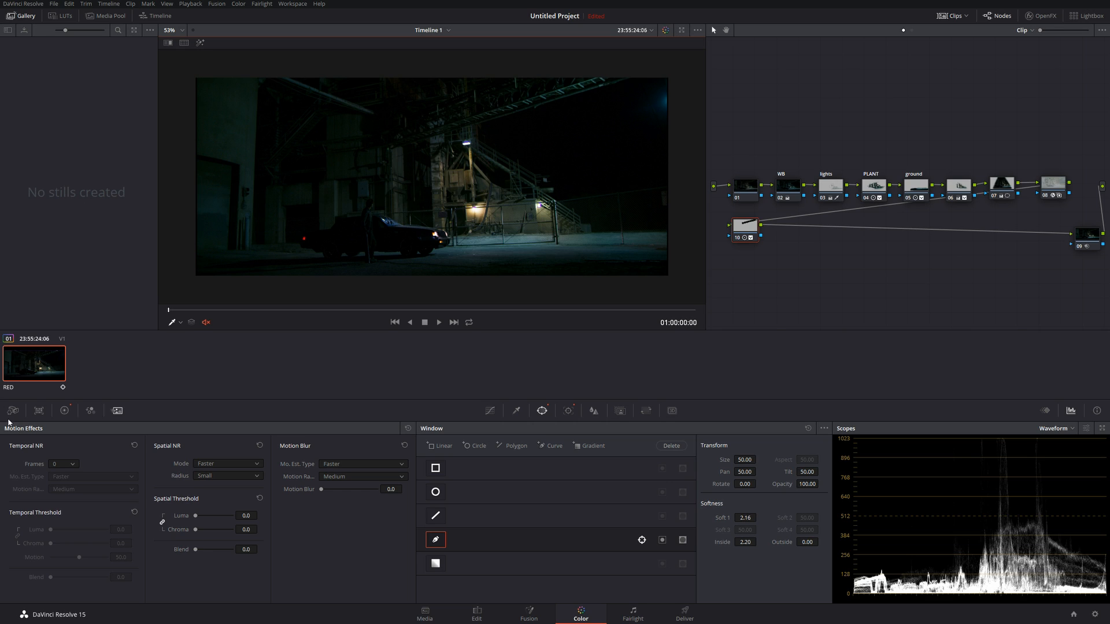
Raise the truss node's Gain to 1.10 and set its Temperature to -380
{"action": "left_click", "coordinate": [64, 410]}
{"action": "left_click_drag", "start_coordinate": [274, 555], "coordinate": [274, 555]}
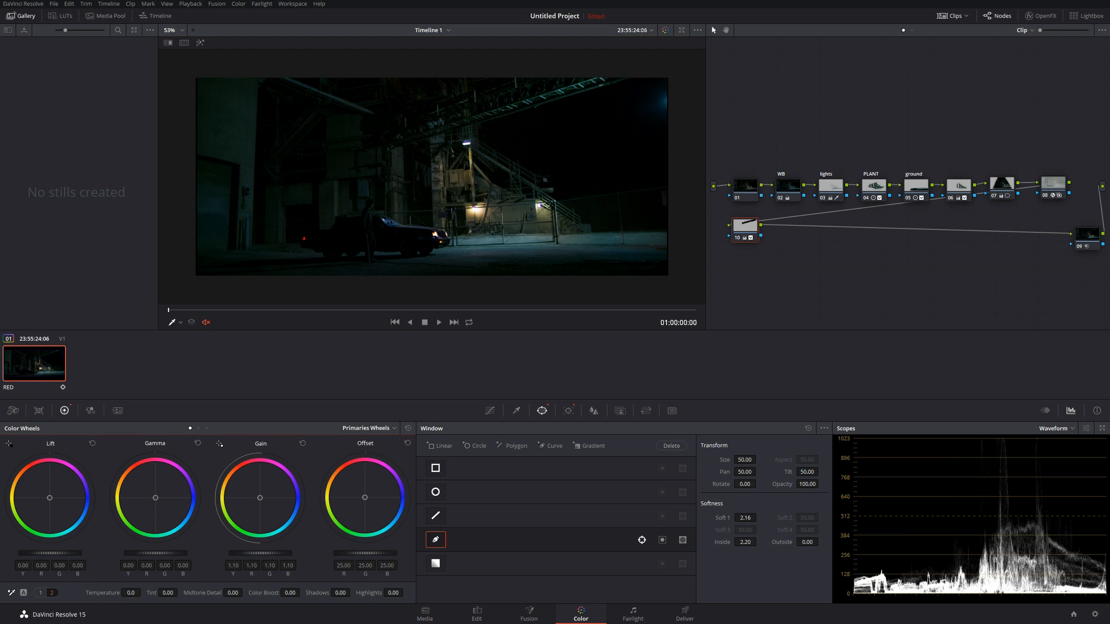
{"action": "left_click_drag", "start_coordinate": [131, 596], "coordinate": [109, 595]}
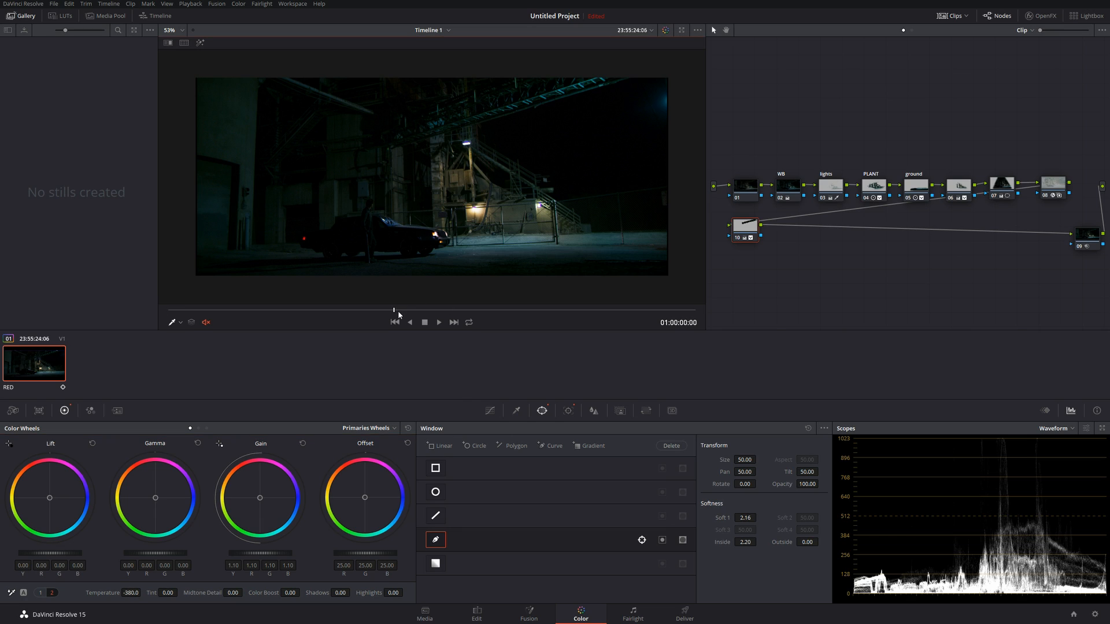
Reduce the truss node's Color Boost to about -14.5 while viewing the frame at 01:00:32:16
{"action": "left_click_drag", "start_coordinate": [397, 315], "coordinate": [571, 315]}
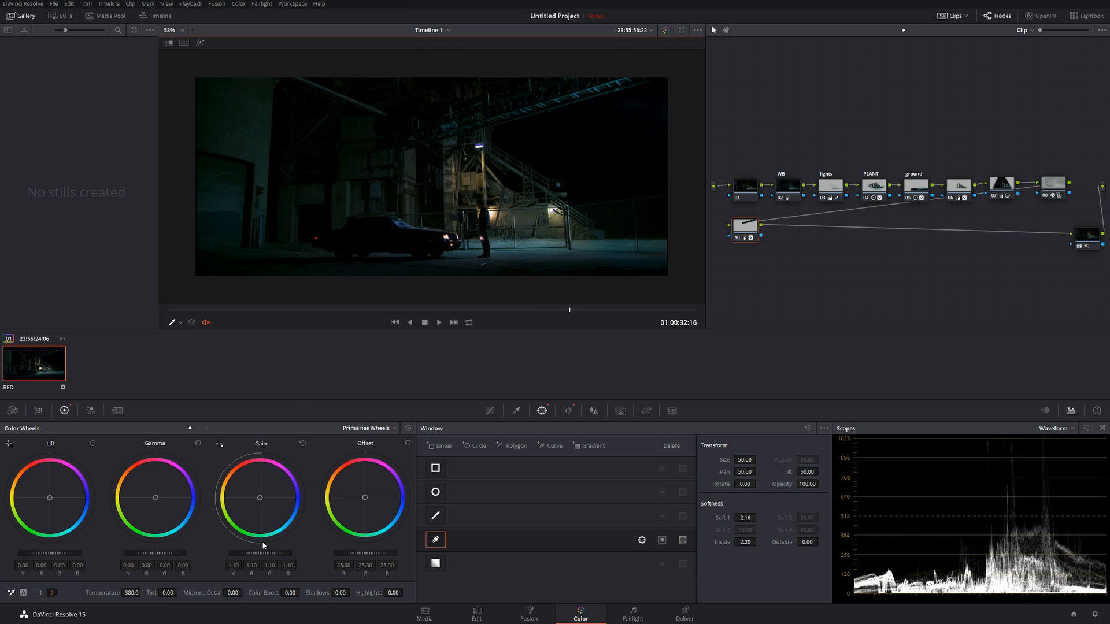
{"action": "left_click_drag", "start_coordinate": [292, 594], "coordinate": [302, 593]}
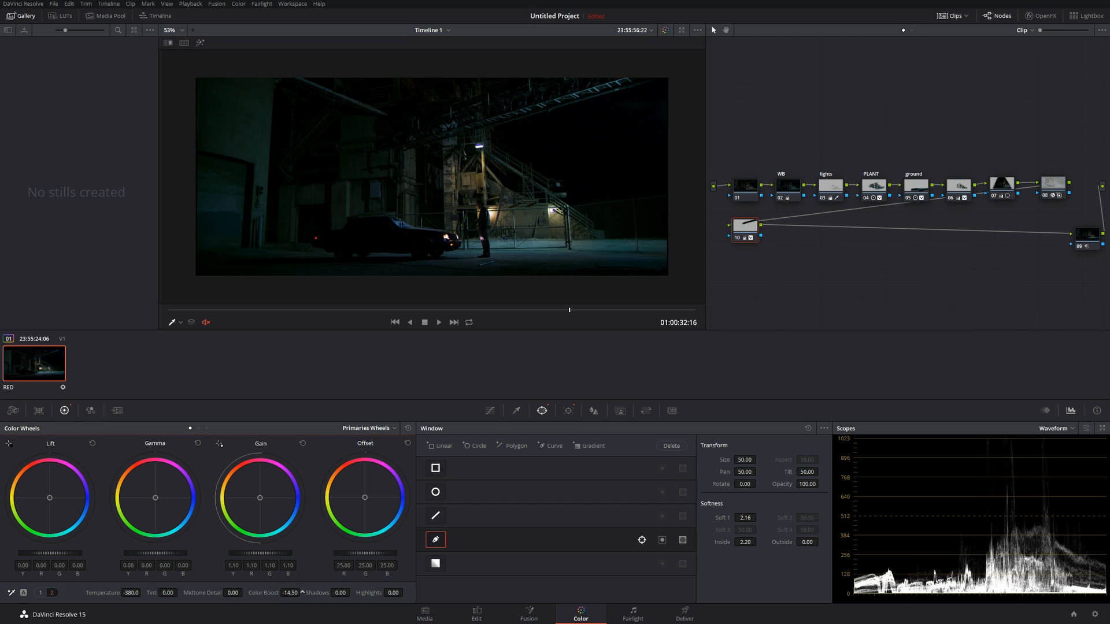
{"action": "left_click_drag", "start_coordinate": [302, 592], "coordinate": [303, 592]}
Compare the enlarged image with the grades bypassed and restored, and review the graded shot full screen with looping on
{"action": "scroll", "coordinate": [376, 226], "scroll_direction": "up", "scroll_amount": 1}
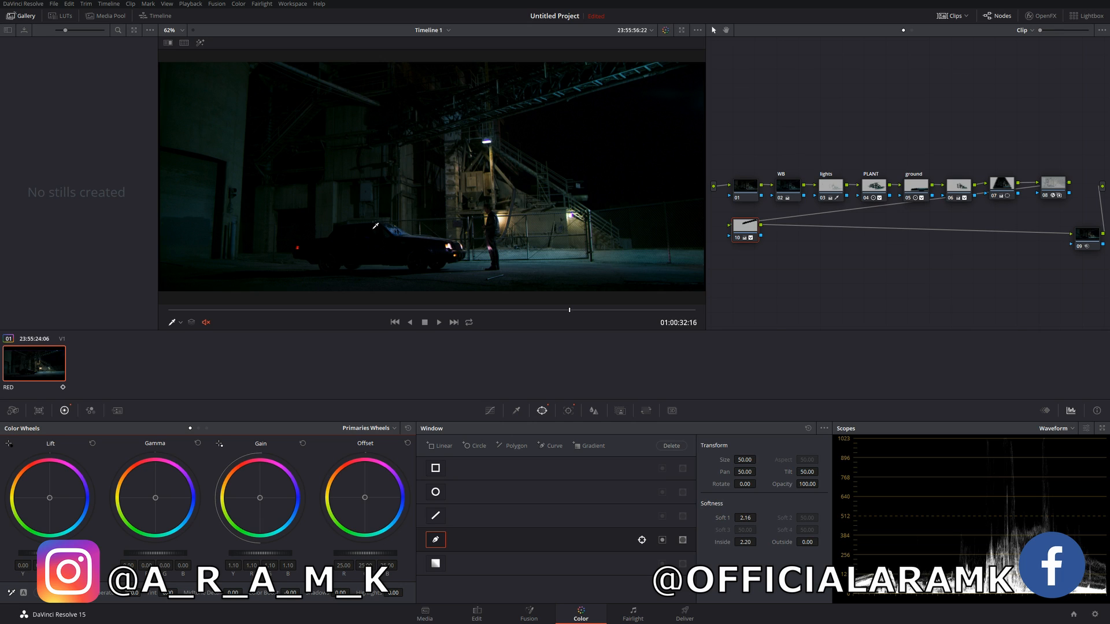
{"action": "key", "text": "shift+d"}
{"action": "key", "text": "shift+d"}
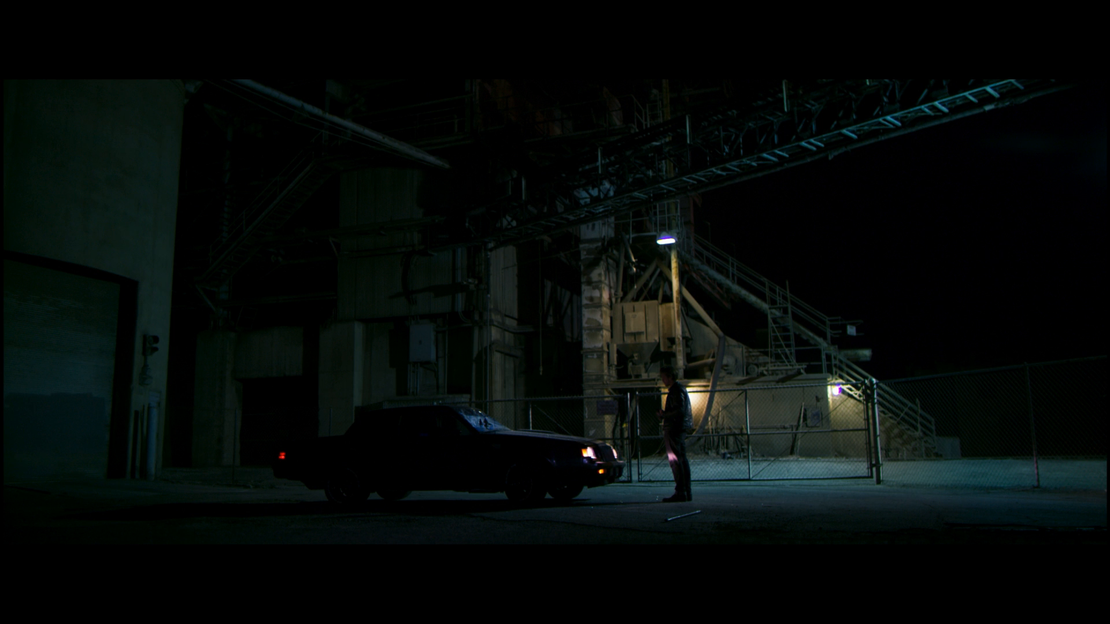
{"action": "key", "text": "l"}
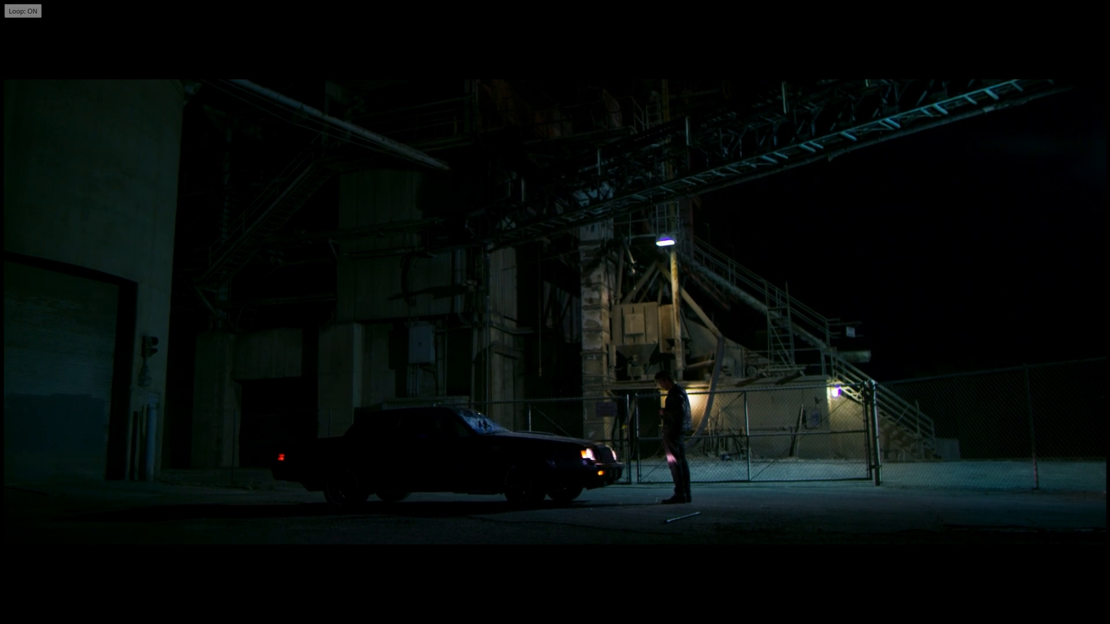